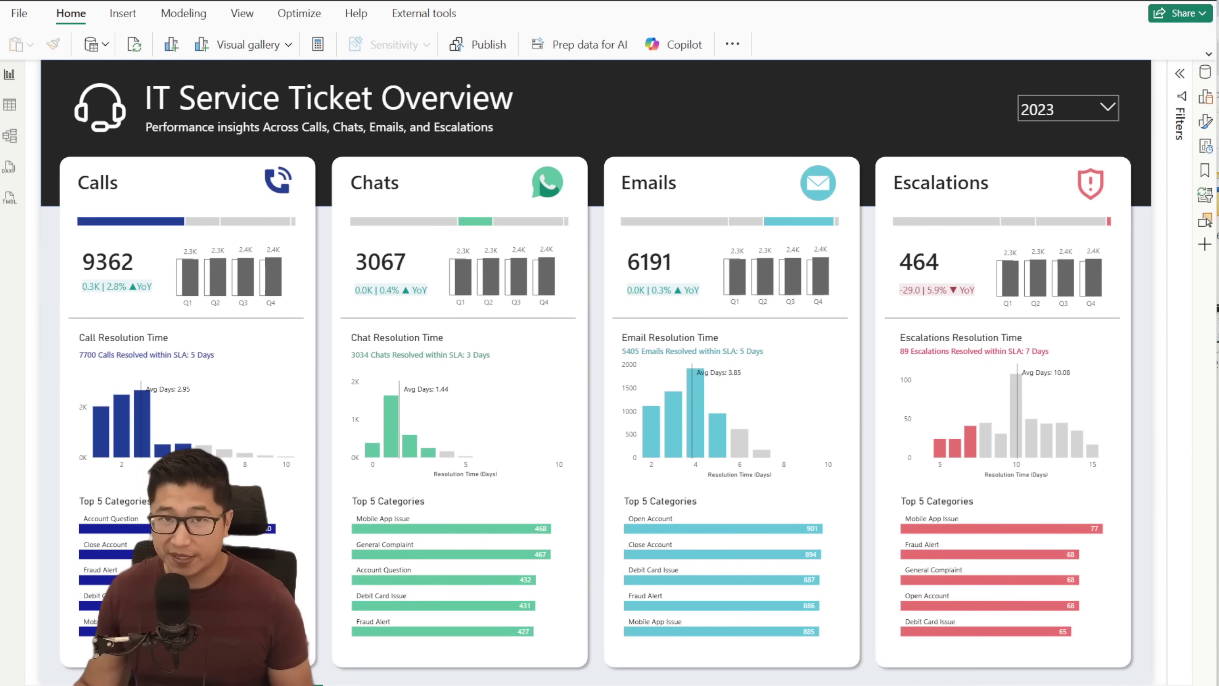
- Look at the AI-generated colour-coded dashboard mockup image, then close its preview
key("alt+Tab")
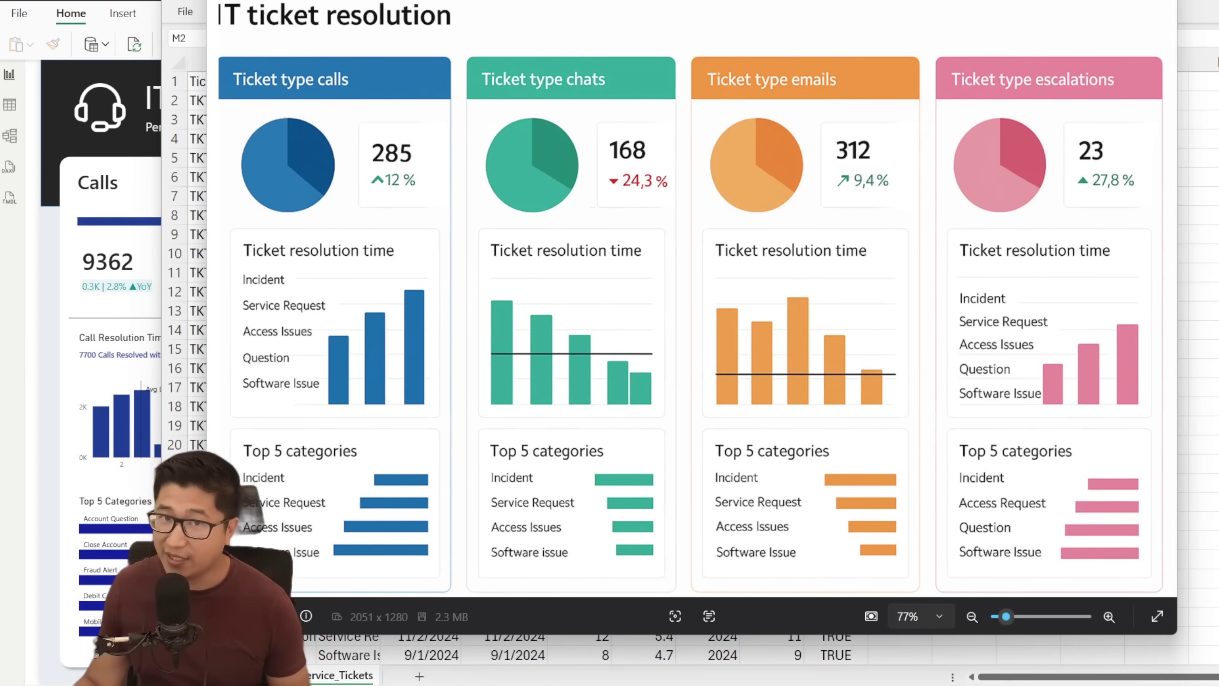
key("alt+F4")
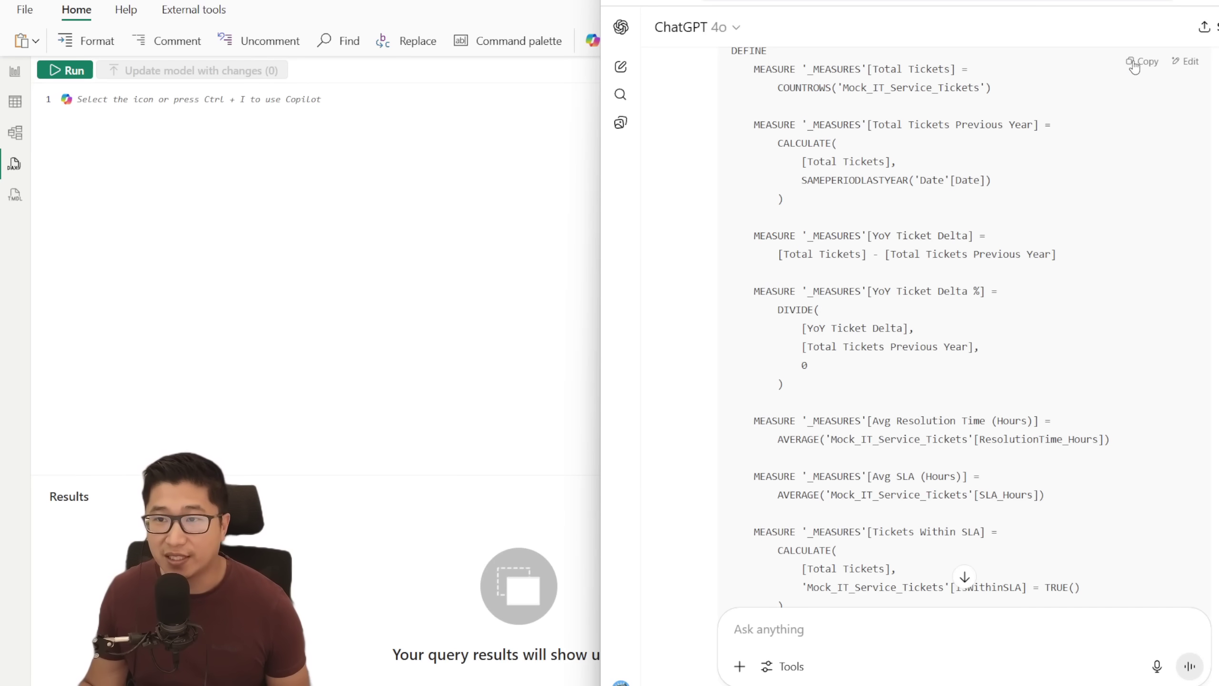
- Copy ChatGPT's ten DAX measures into DAX query view and apply them to the _MEASURES table
left_click(1135, 62)
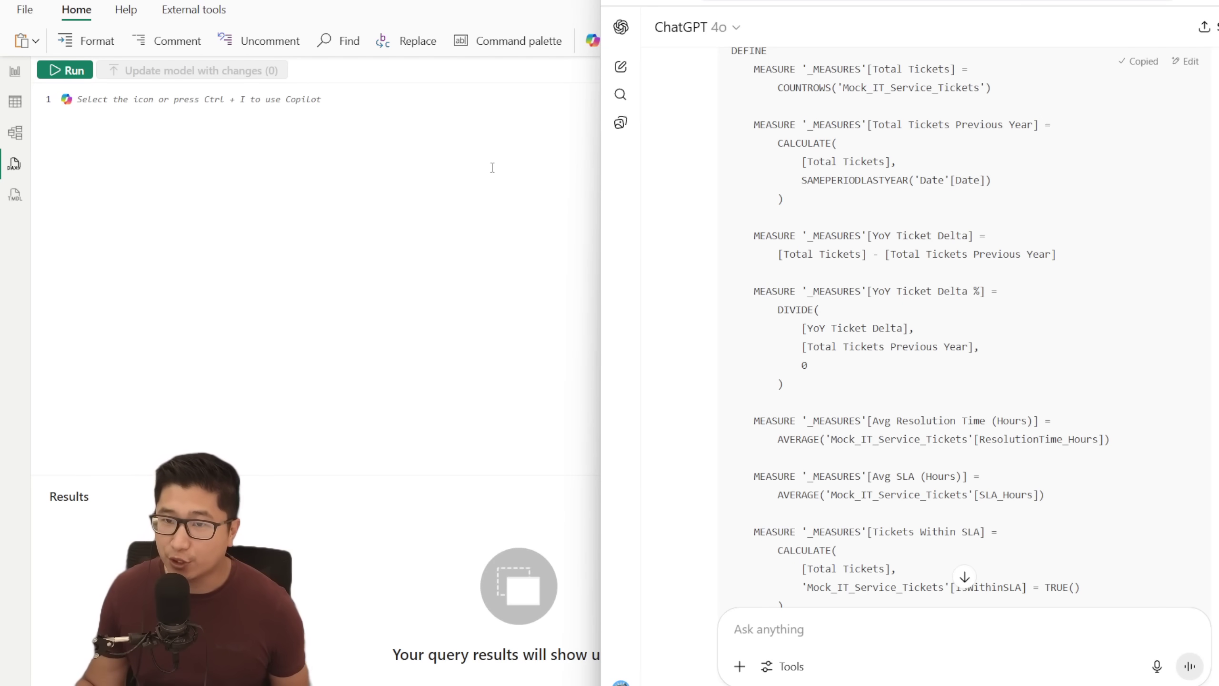
left_click(430, 169)
key("ctrl+v")
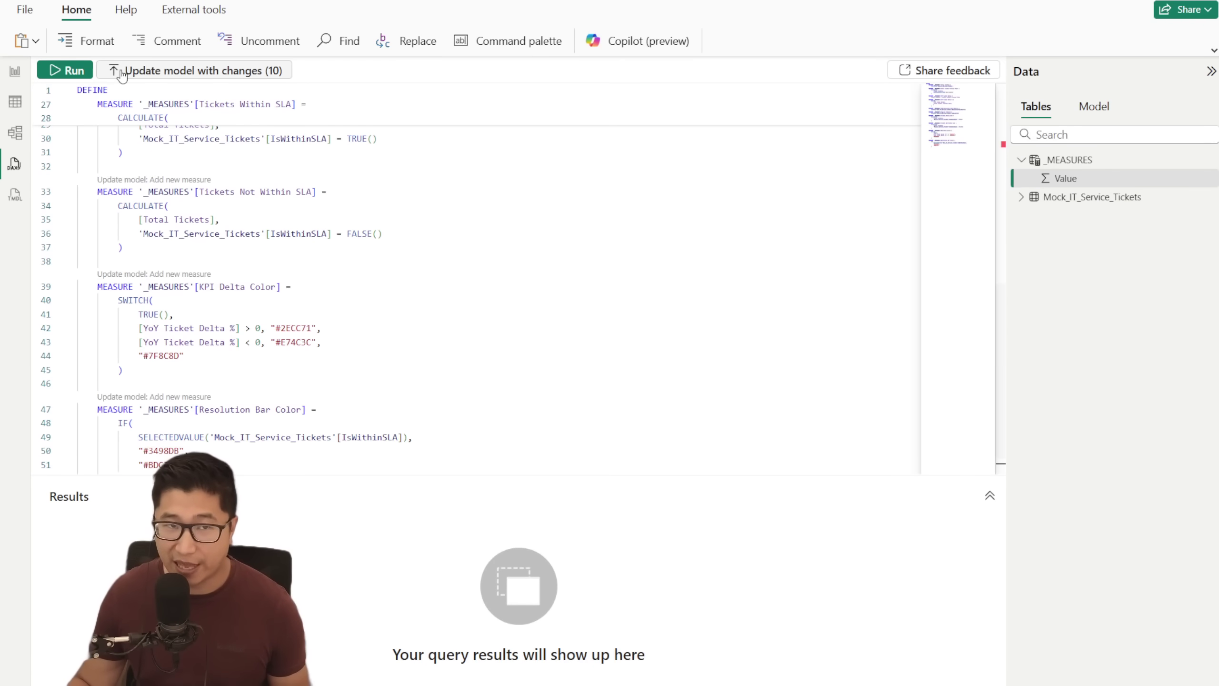
left_click(125, 75)
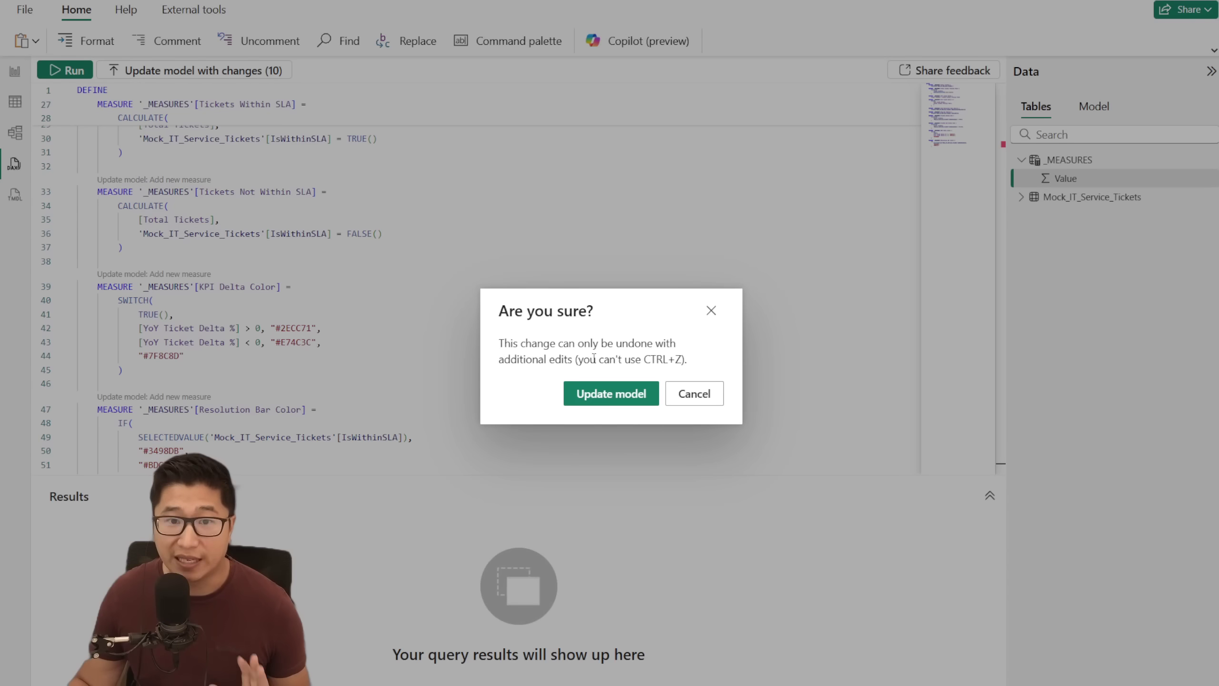
left_click(636, 395)
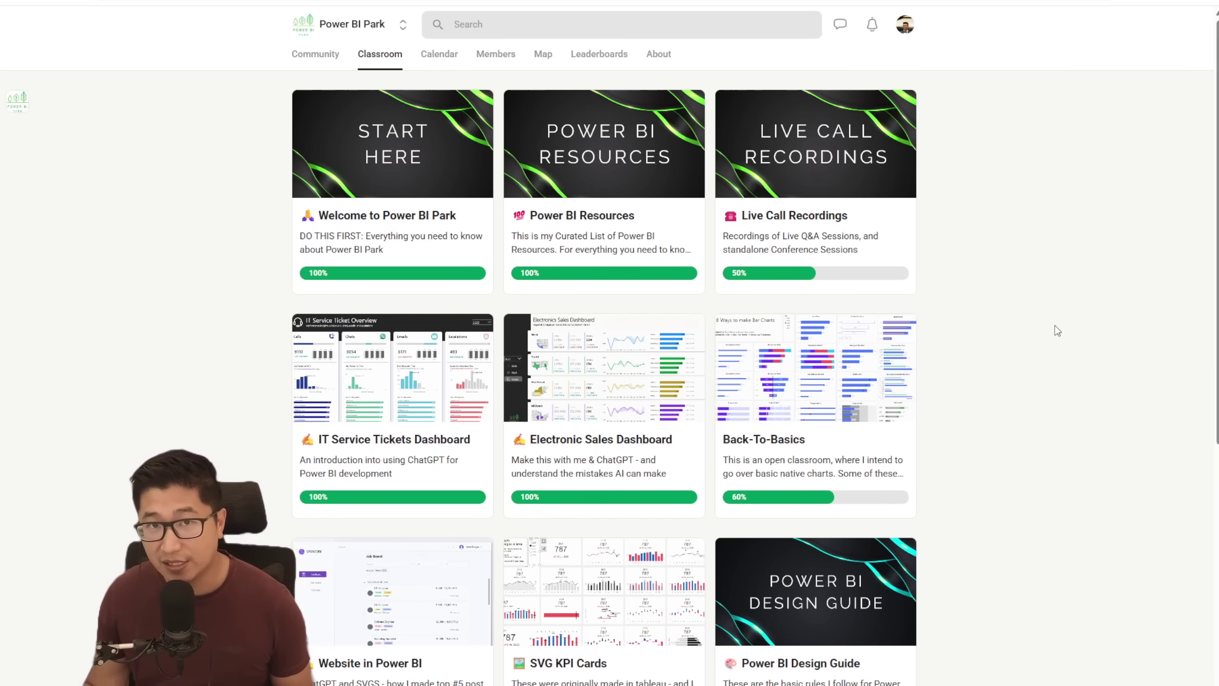
left_click(399, 375)
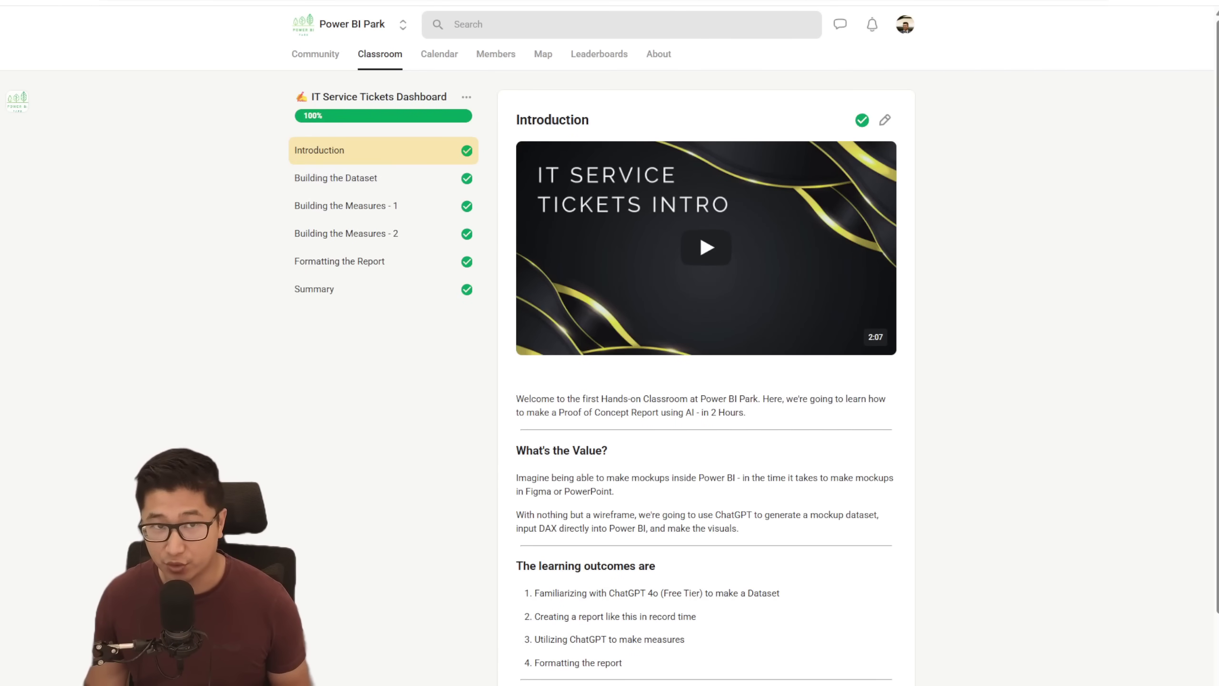
key("alt+Left")
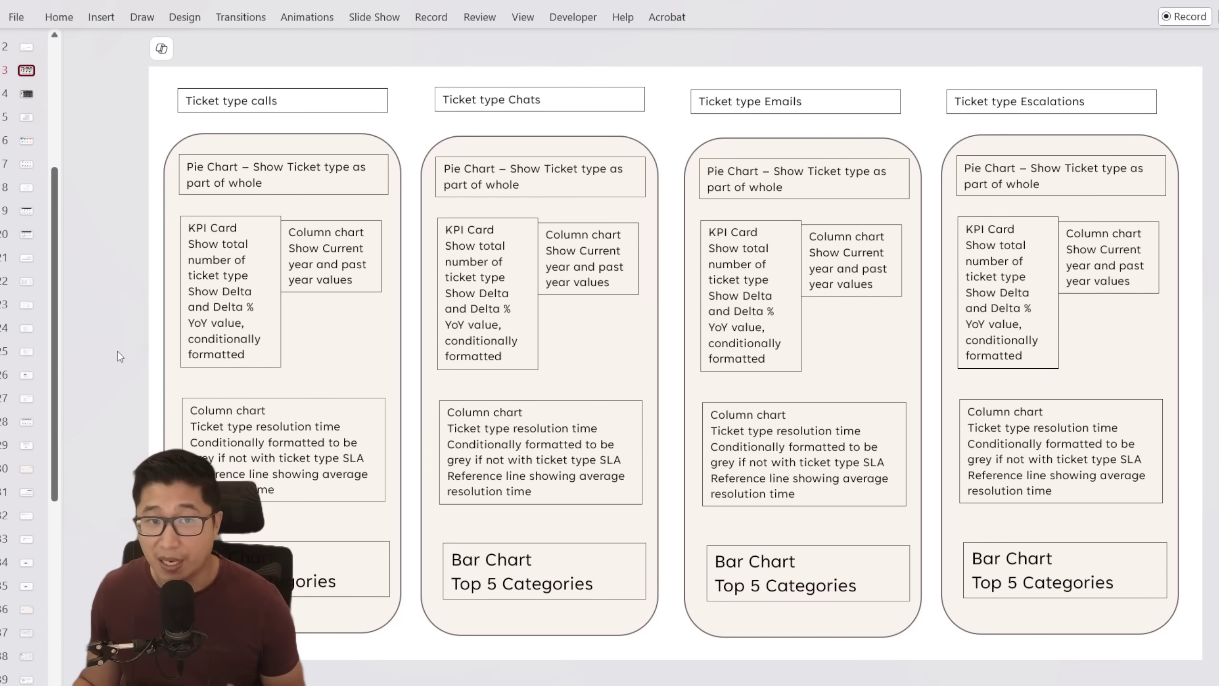
- Select the slide 3 wireframe group and compare it with slide 4's dimmed-column version
left_click(320, 120)
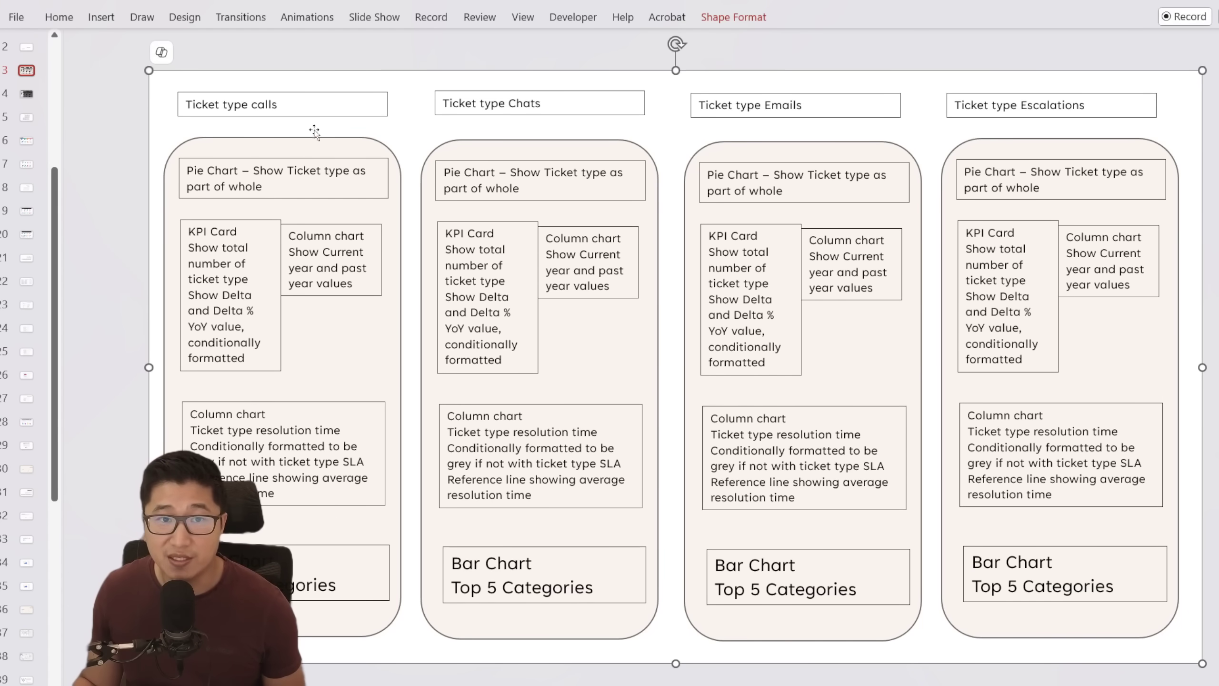
left_click(27, 95)
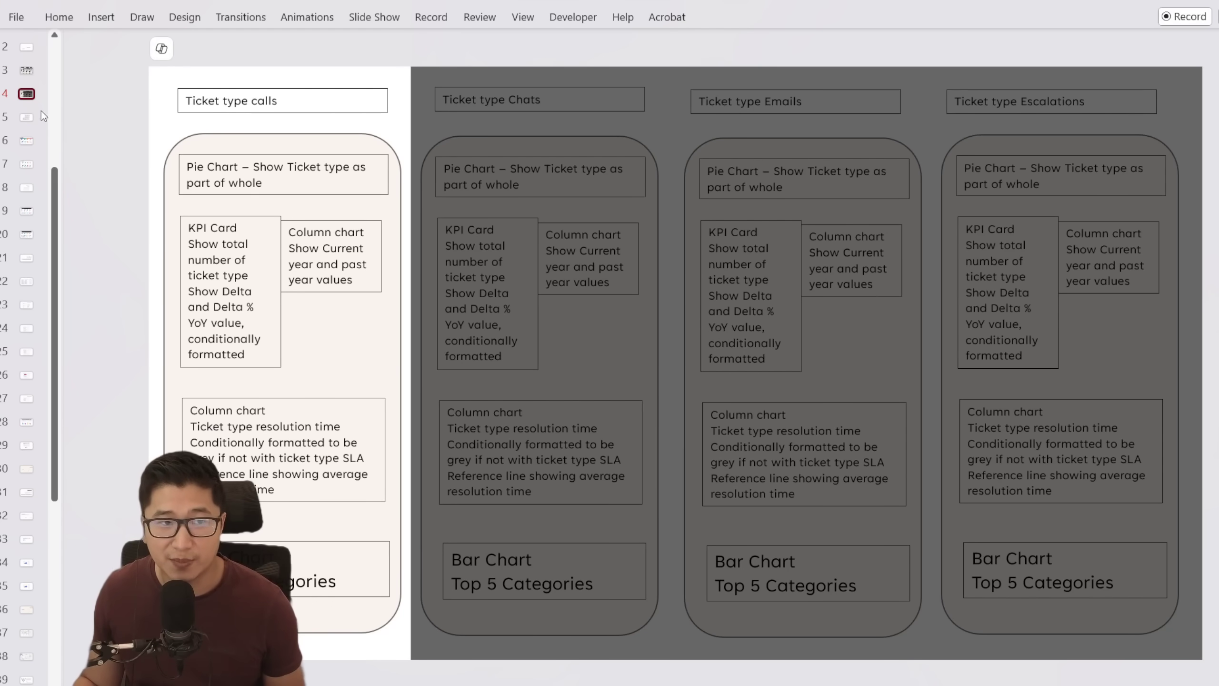
left_click(28, 71)
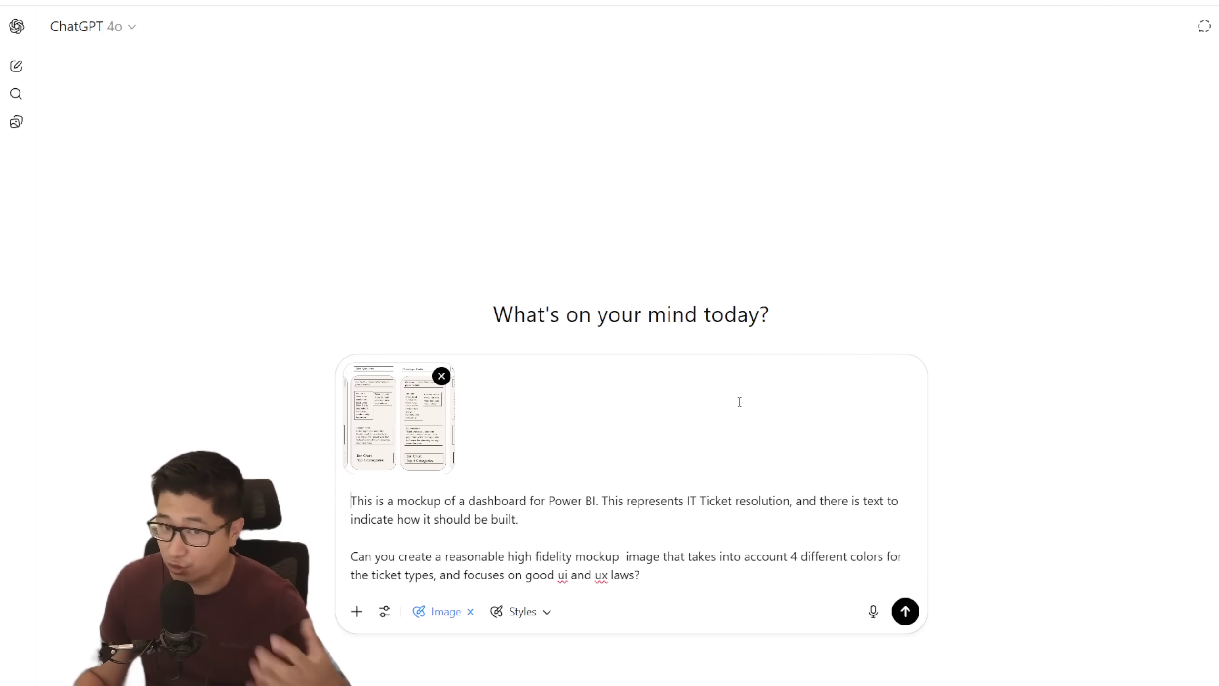
- Review the attached wireframe and prompt, then send the four-colour high-fidelity mockup request
left_click(417, 416)
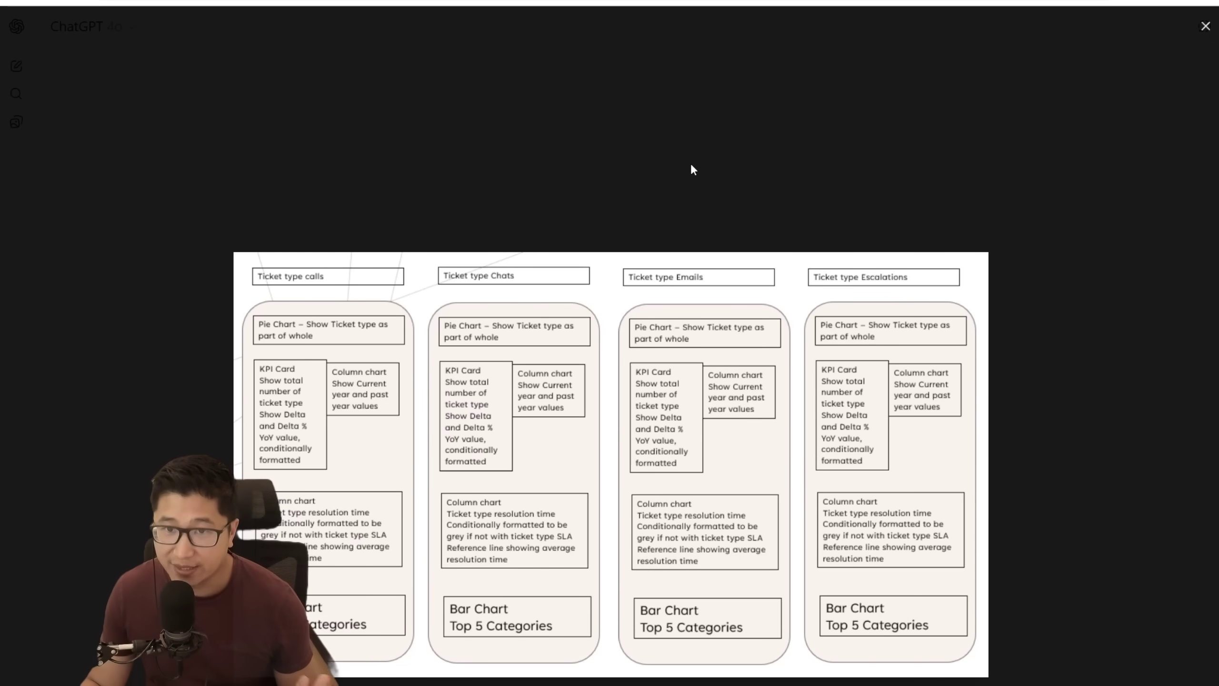
left_click(1204, 28)
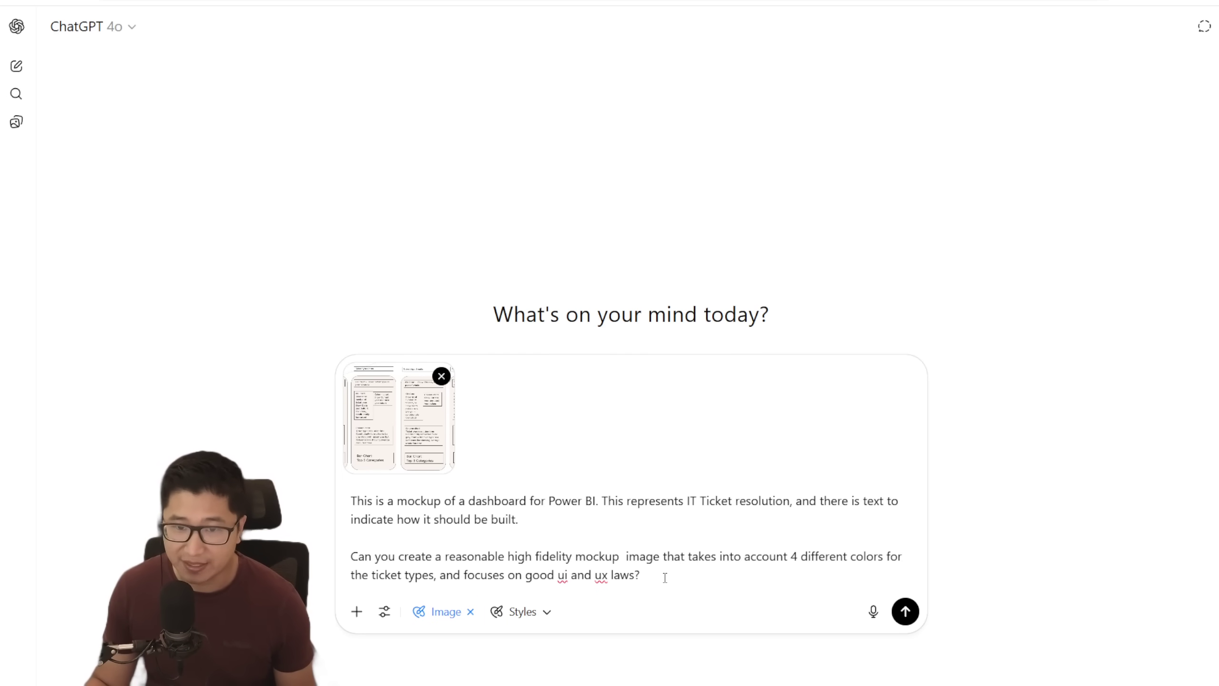
left_click_drag(666, 574, 347, 502)
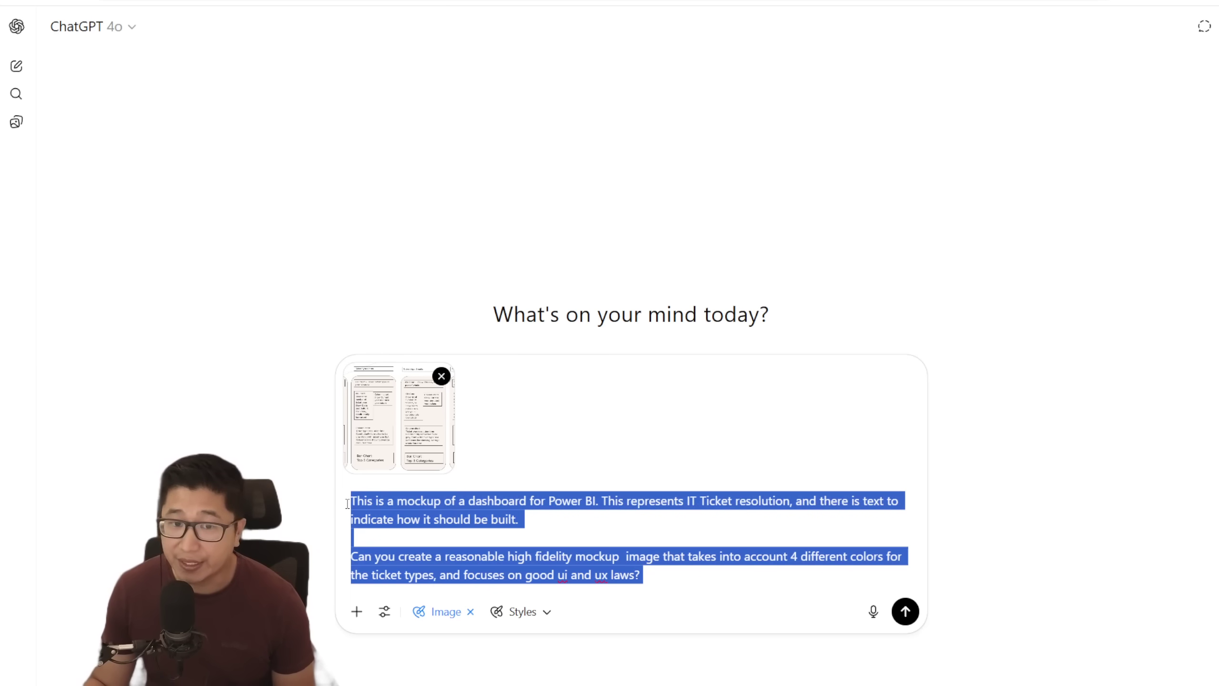
left_click(610, 541)
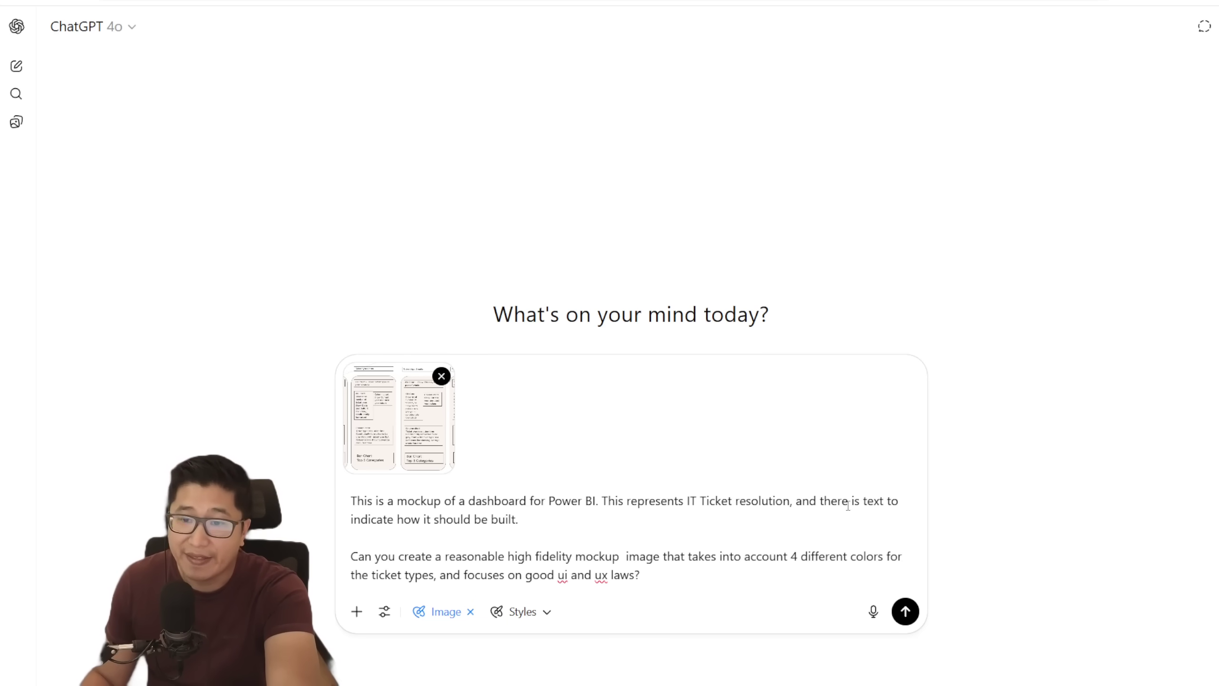
left_click(408, 456)
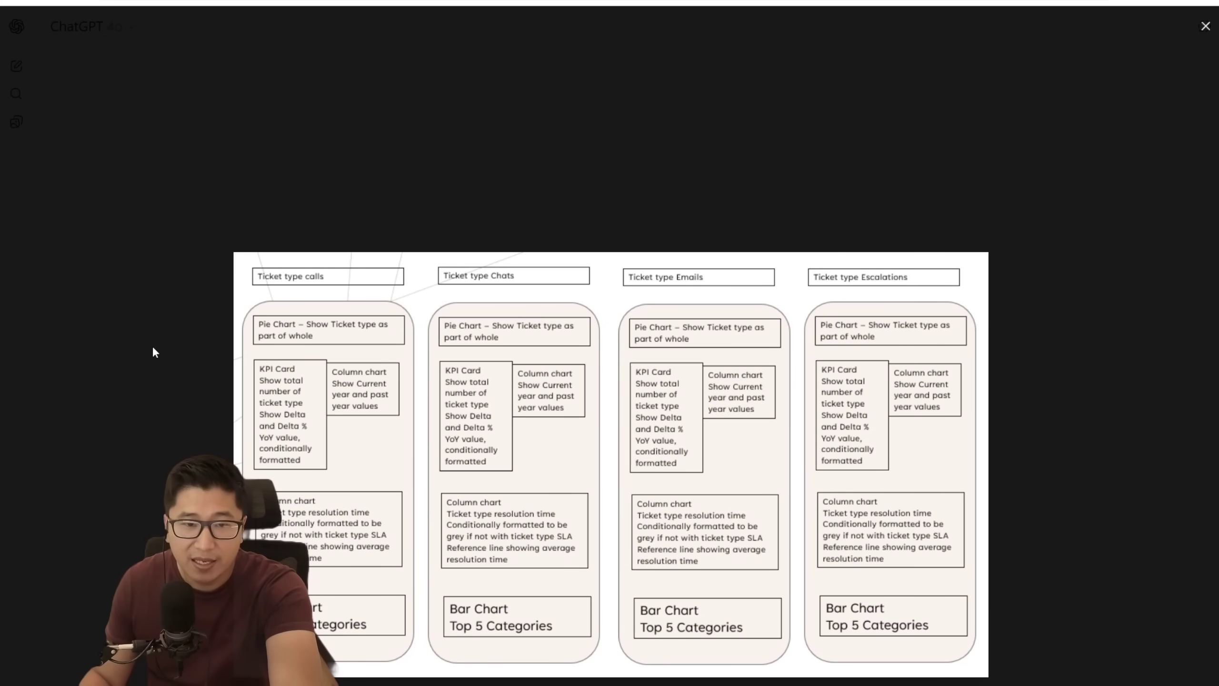
left_click(1205, 25)
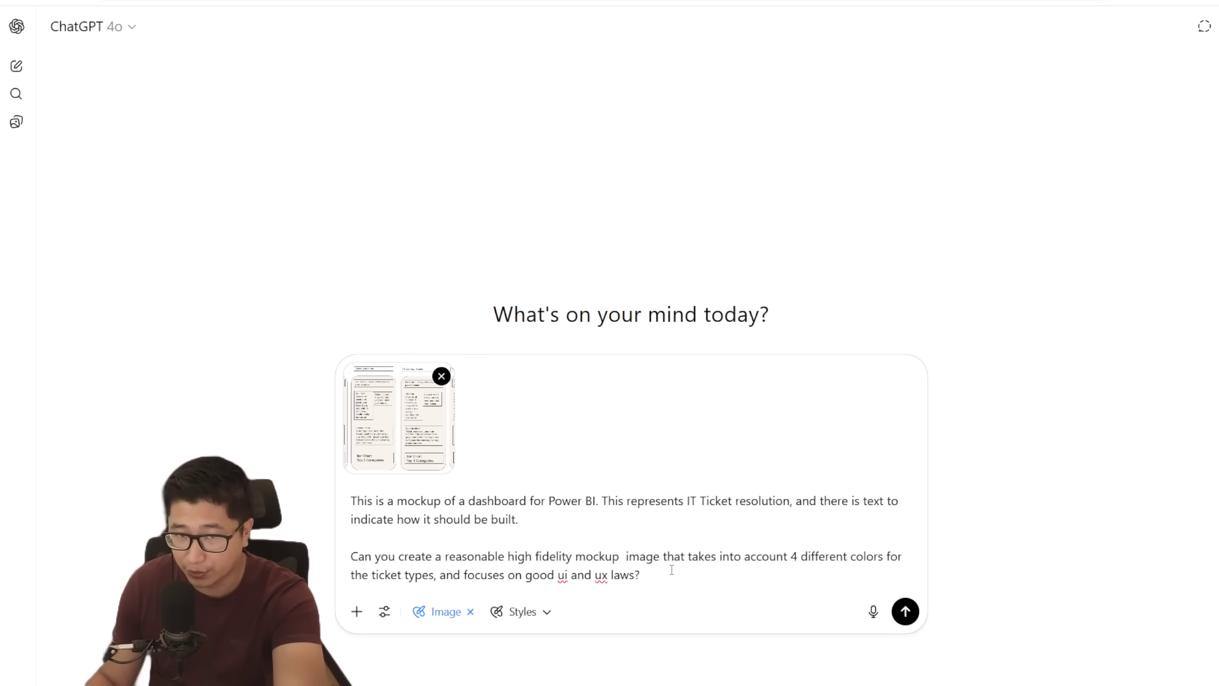
left_click(902, 611)
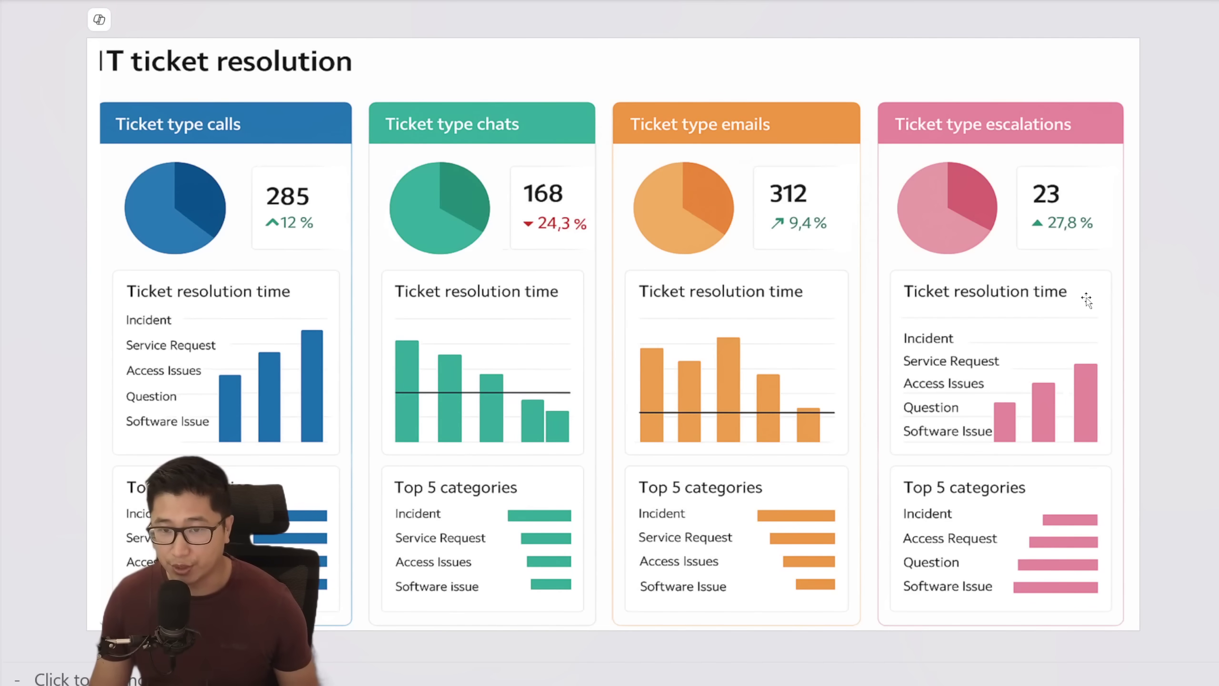
- Step from the wireframe prompt slide through the donut-chart mockup to the coloured-card mockup
key("Left")
key("Right")
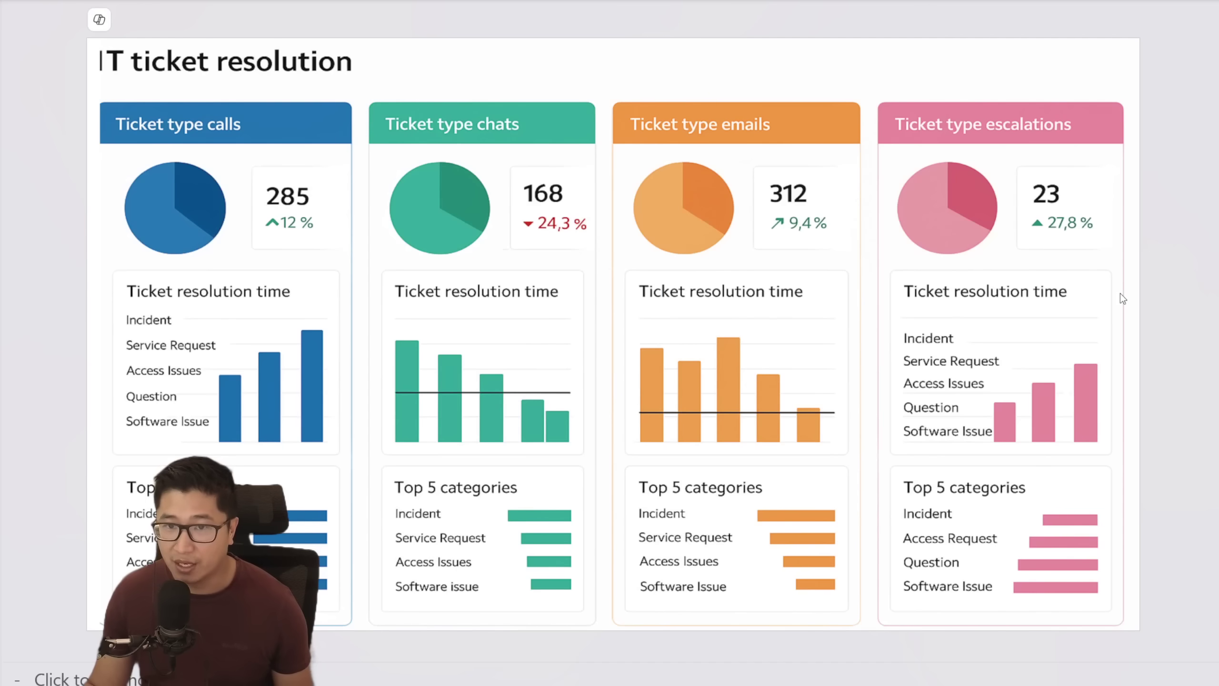
key("Right")
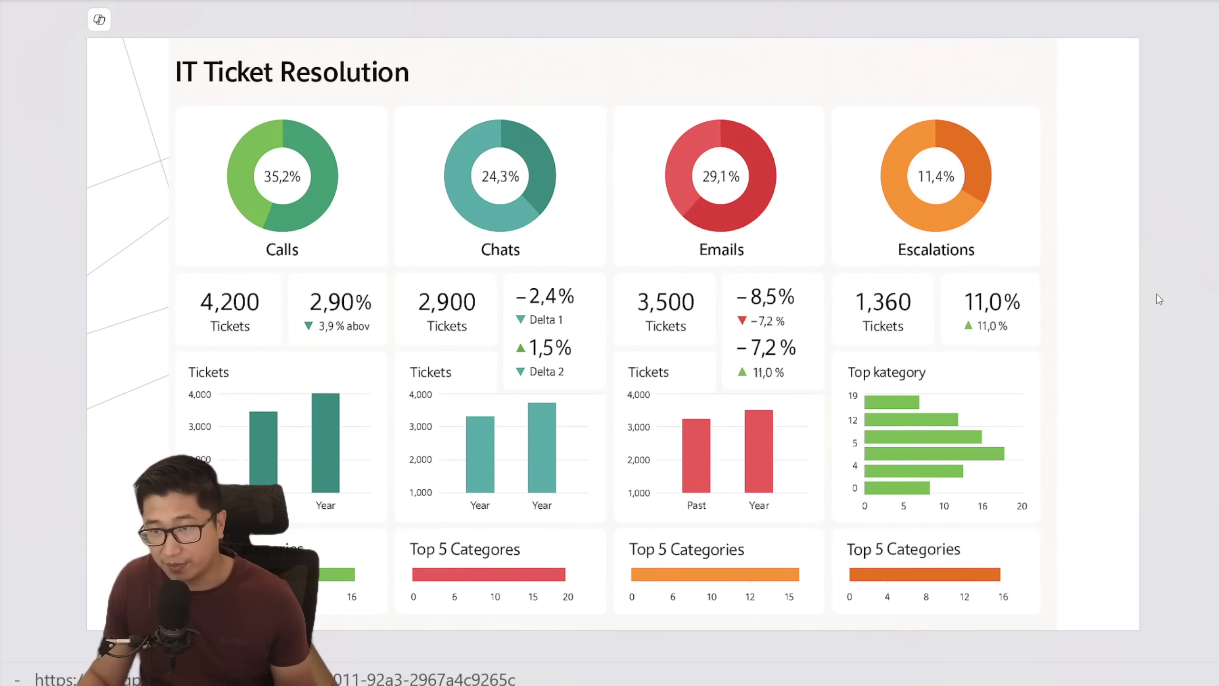
key("Right")
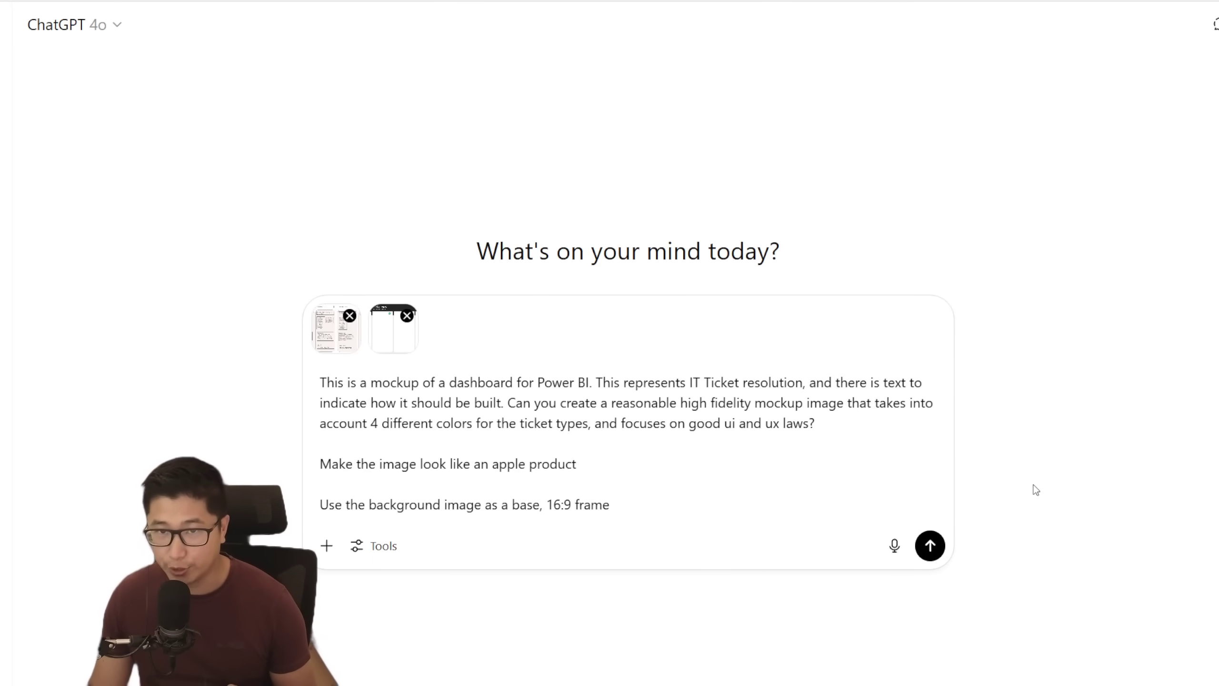
- Check the background image and 16:9 instruction line, then send the Apple-style mockup prompt
left_click(385, 341)
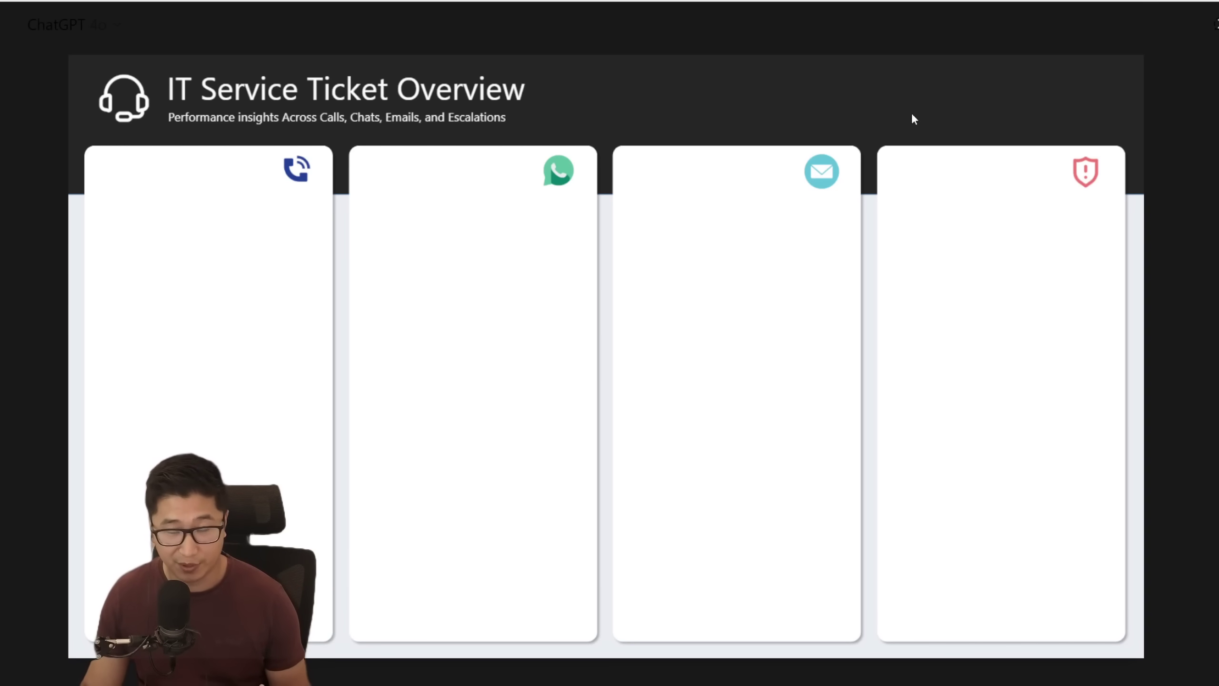
key("Escape")
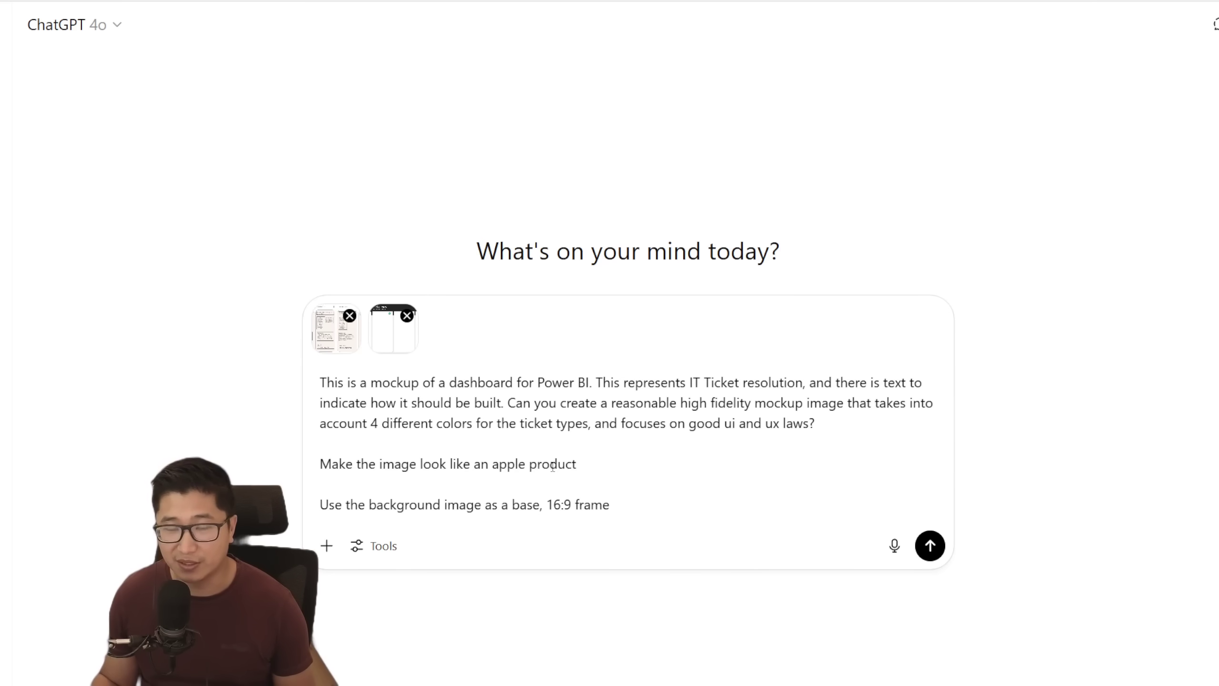
left_click_drag(342, 505, 631, 504)
left_click(631, 504)
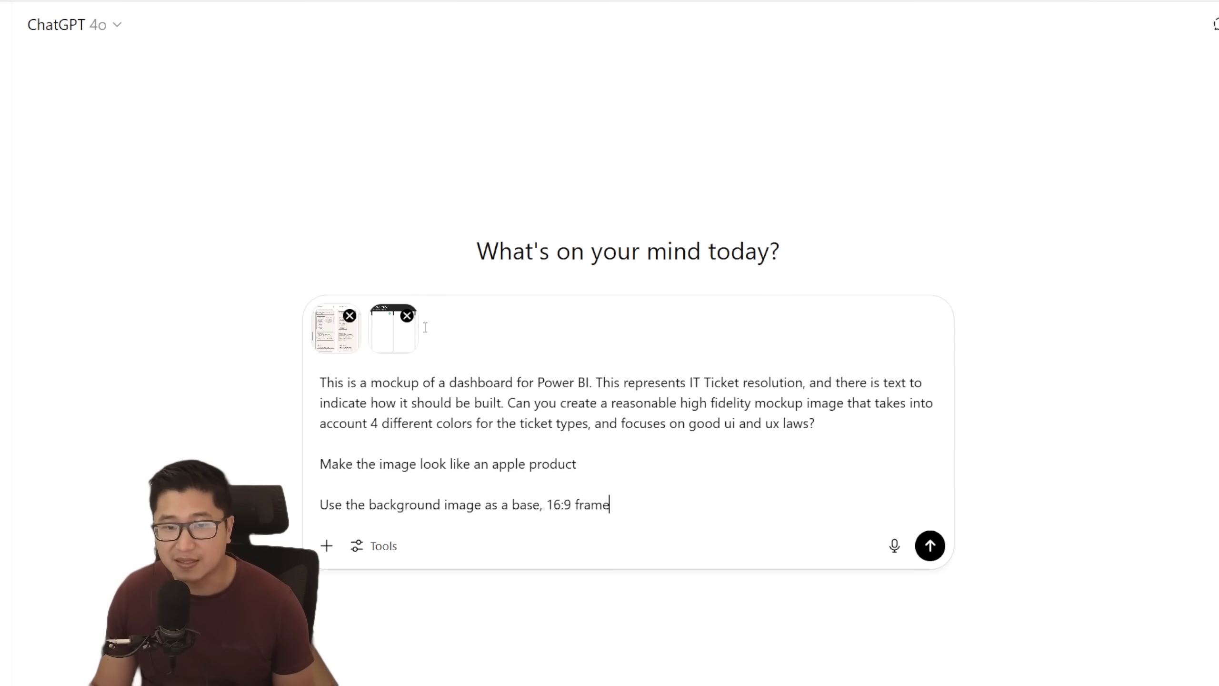
left_click(391, 328)
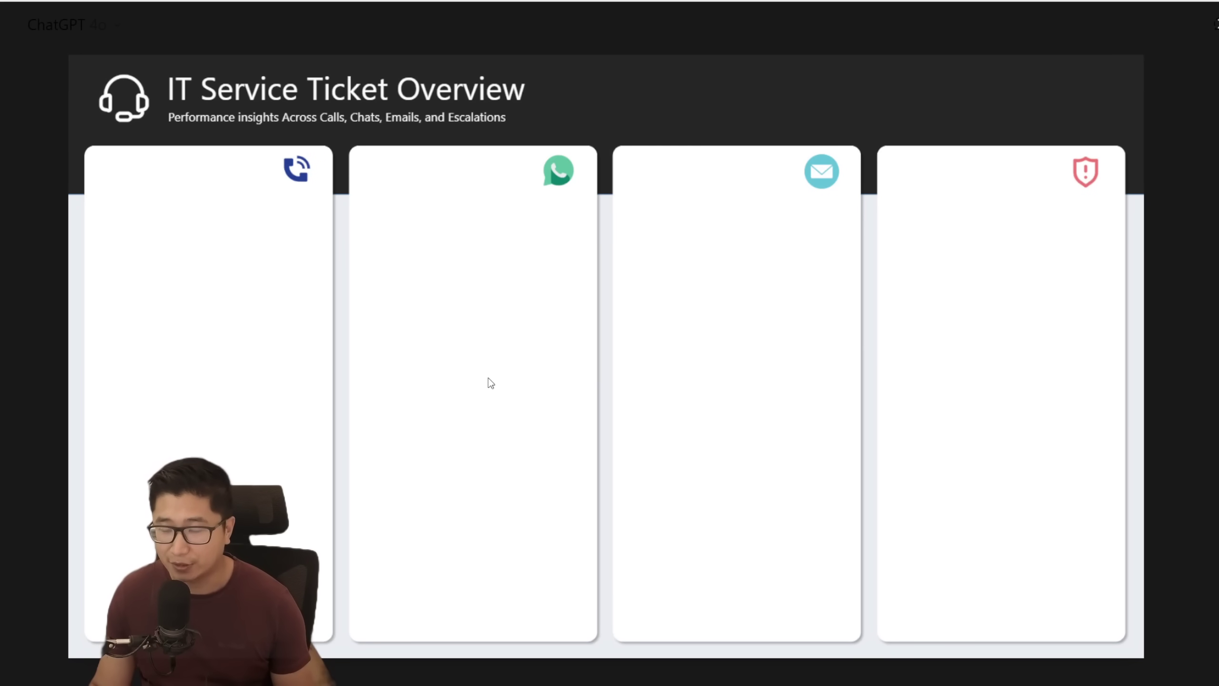
key("Escape")
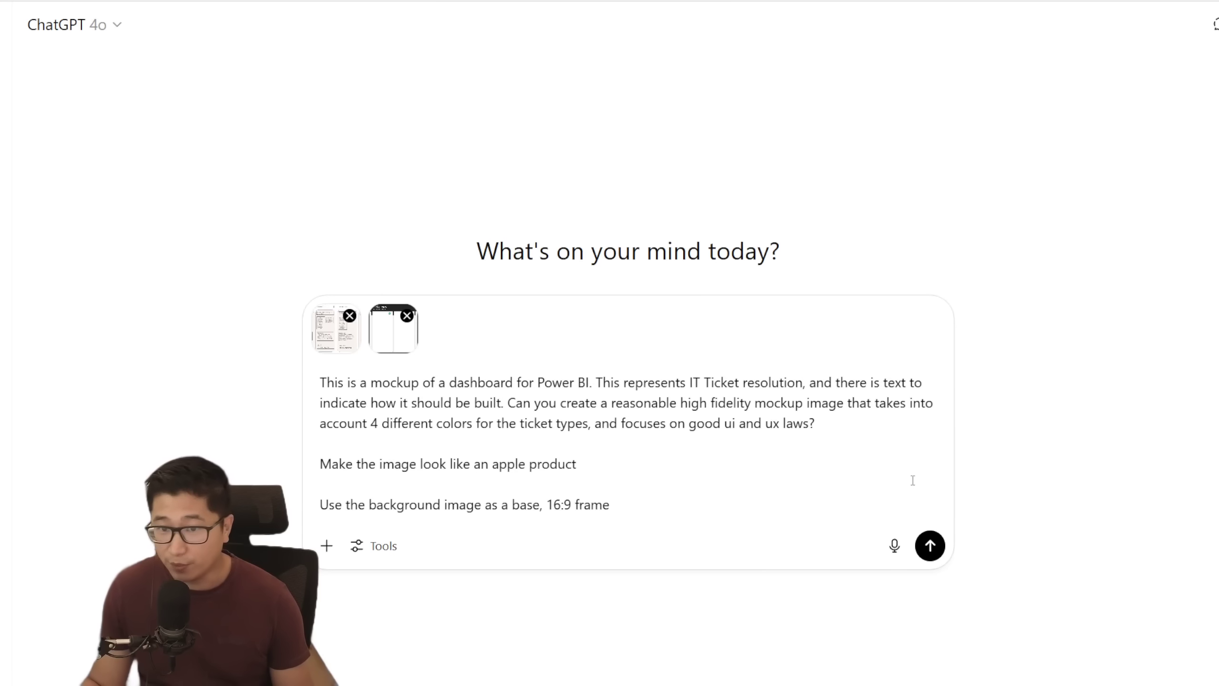
left_click(930, 546)
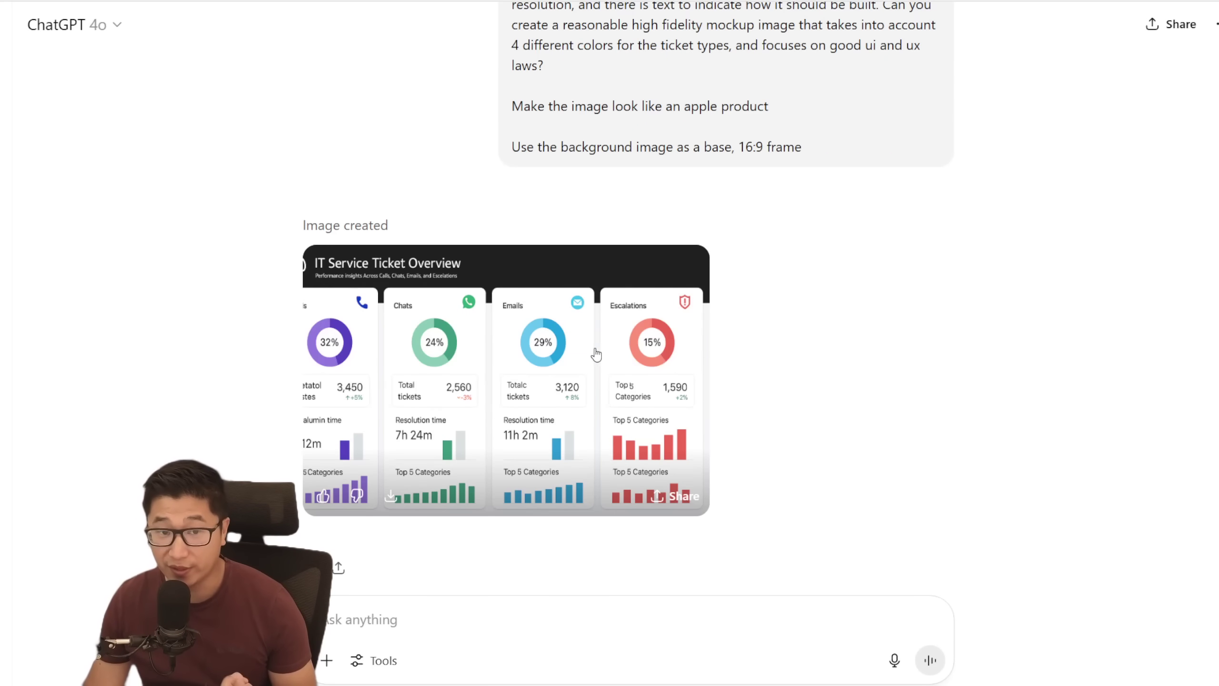
- Enlarge the generated Apple-style mockup and widen its panel to compare with the colour-coded one
scroll(792, 337, "up", 4)
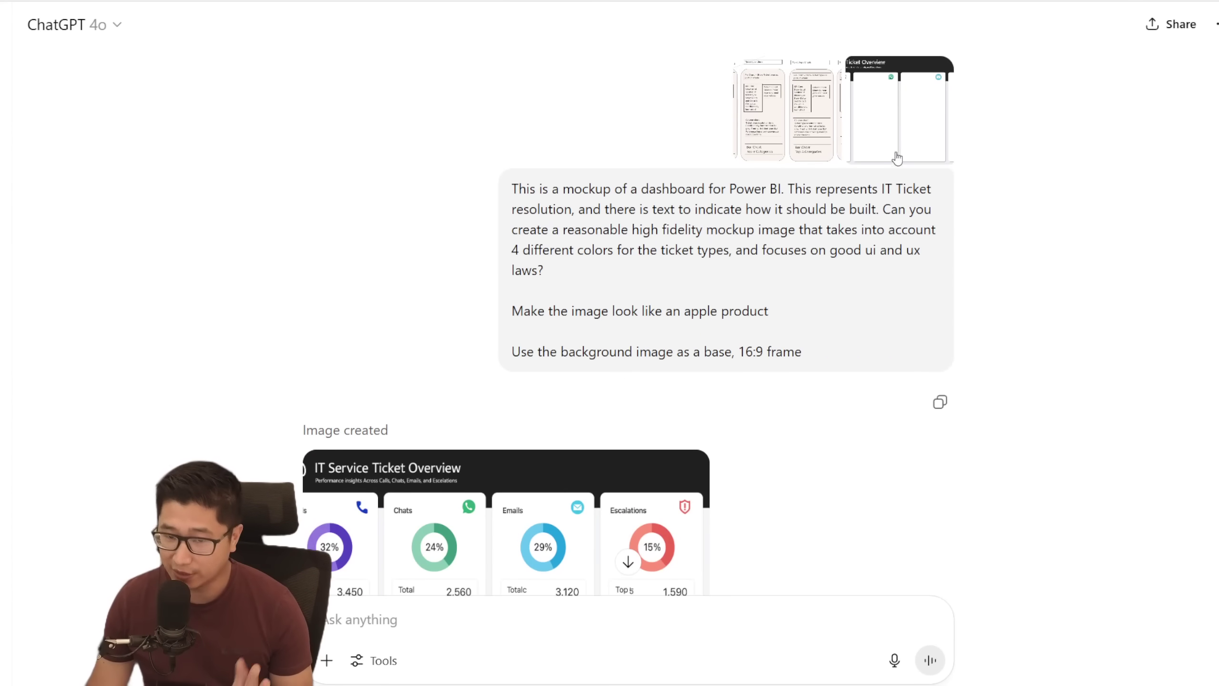
scroll(602, 289, "down", 5)
left_click(601, 288)
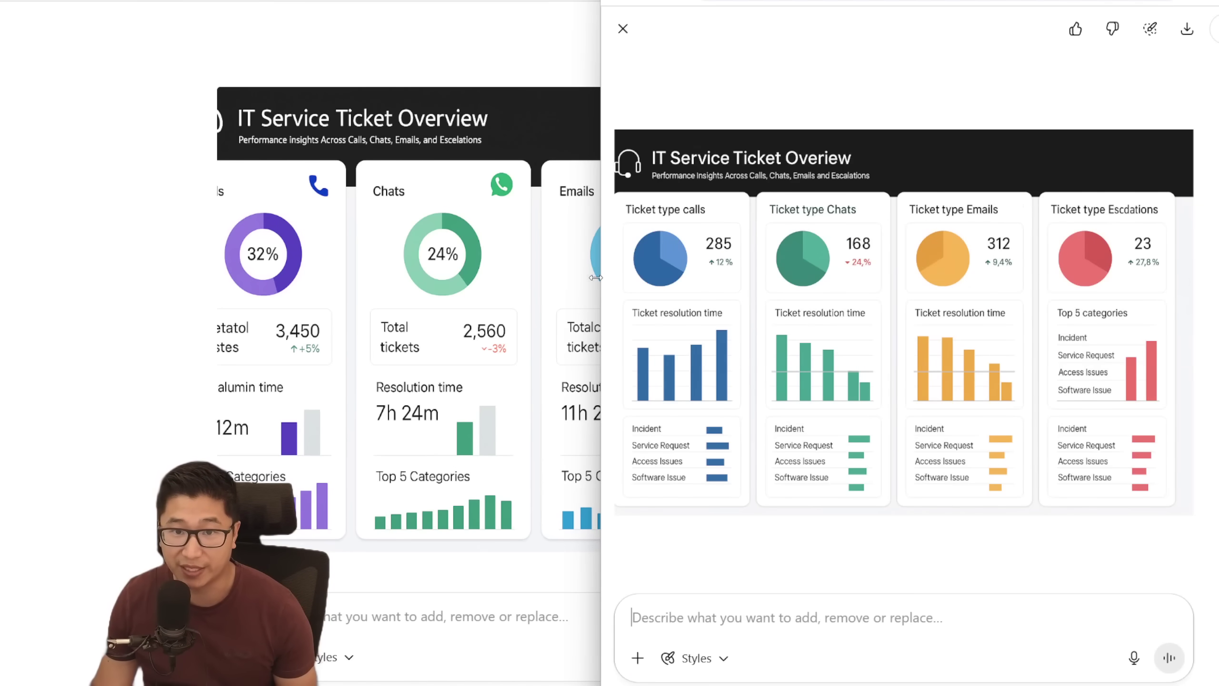
left_click_drag(600, 278, 332, 276)
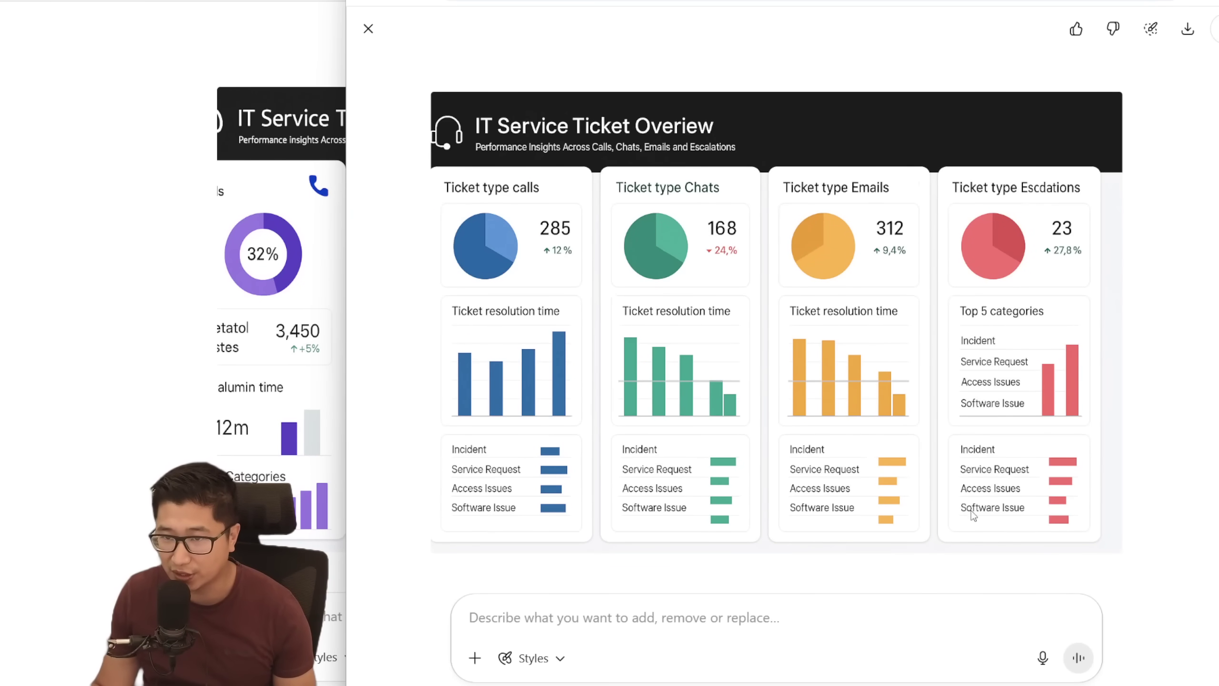
key("Escape")
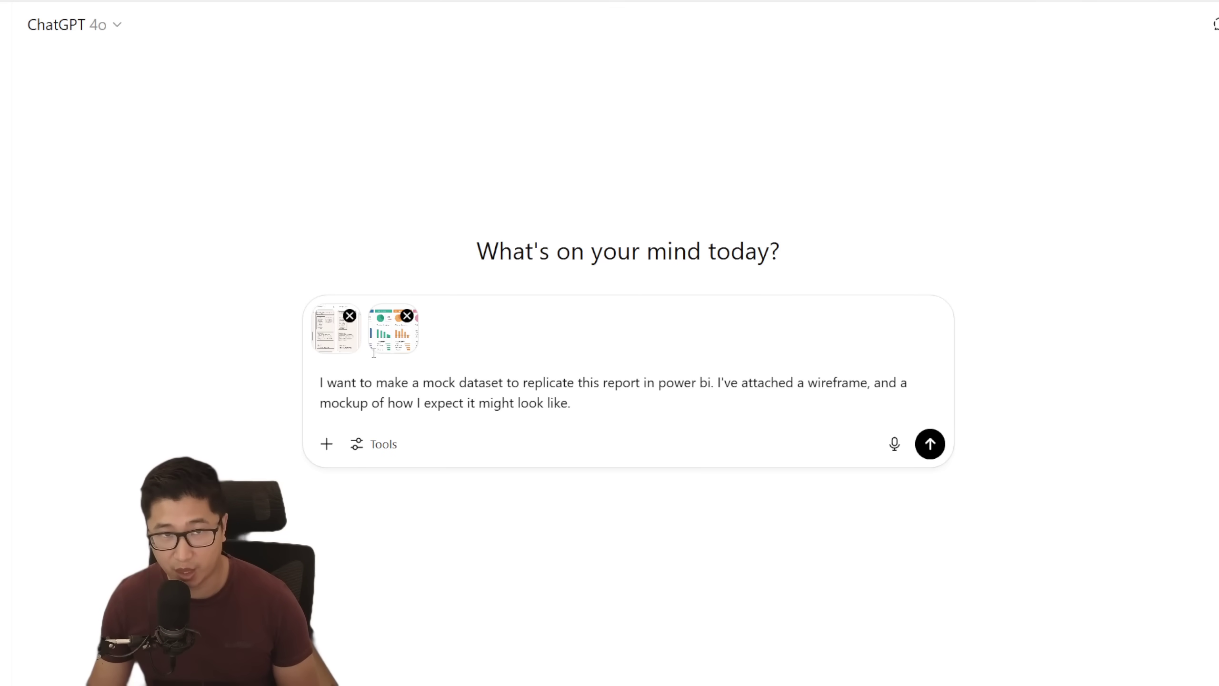
- Enlarge the attached four-column wireframe for Calls, Chats, Emails and Escalations
left_click(340, 345)
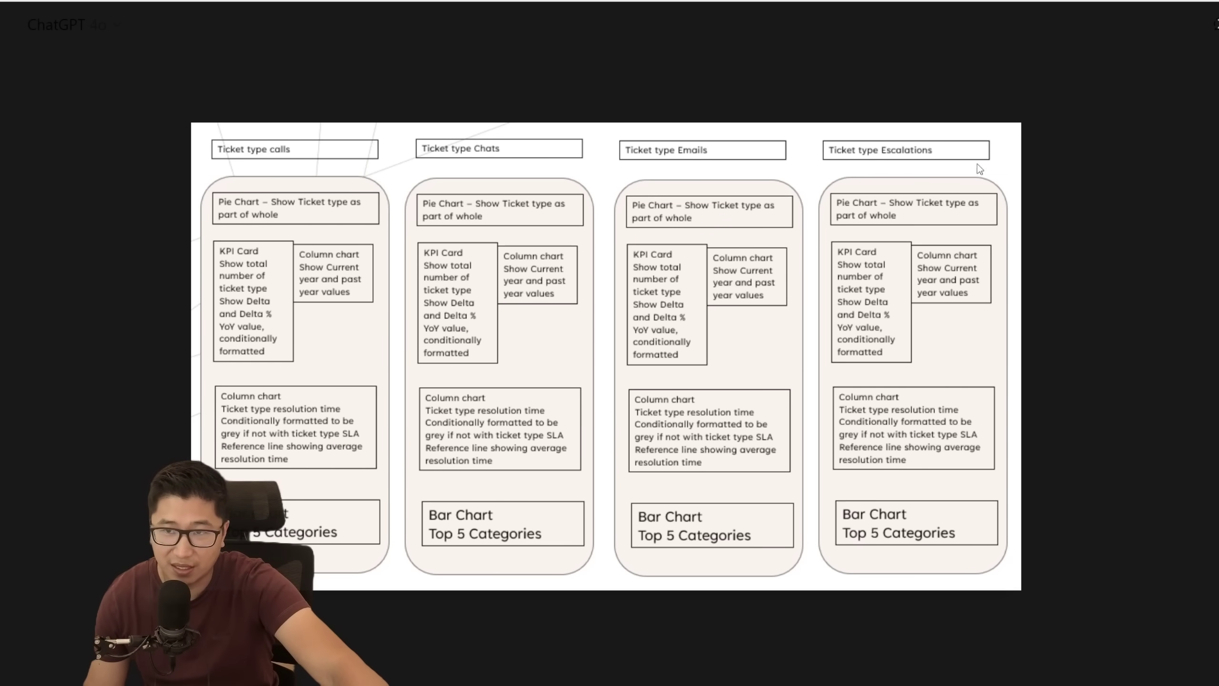
- Close the wireframe, view the IT ticket resolution mockup attachment full-size, then close it
left_click(1102, 112)
left_click(398, 329)
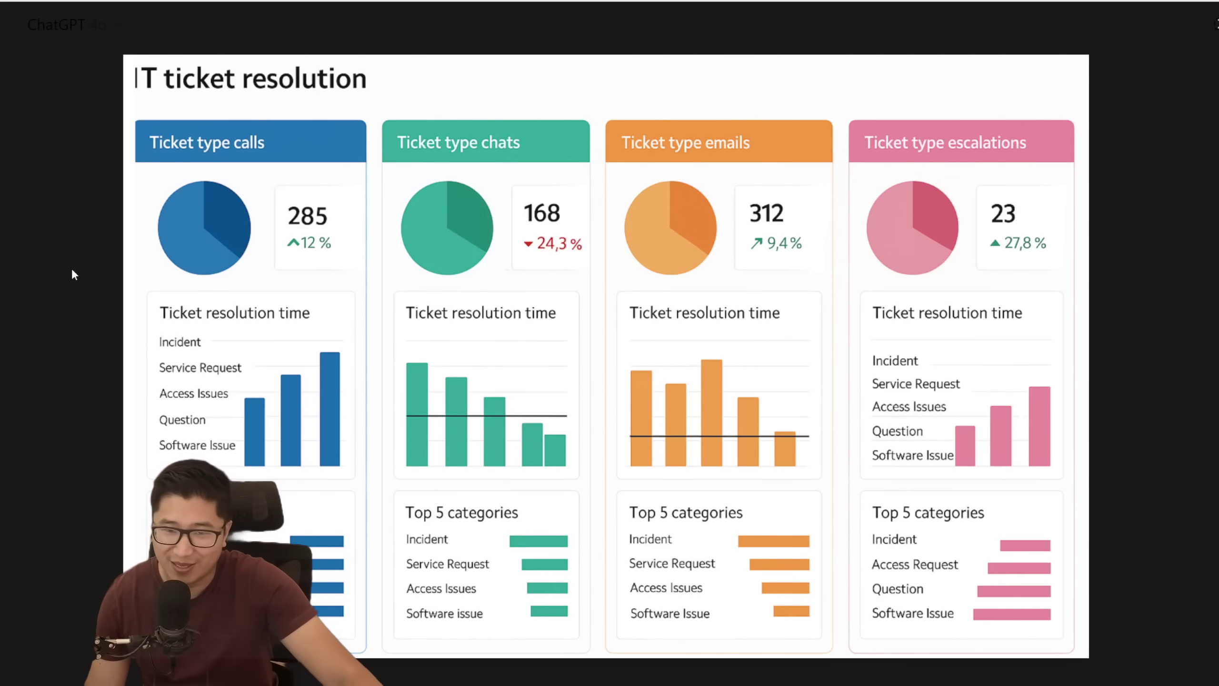
key("Escape")
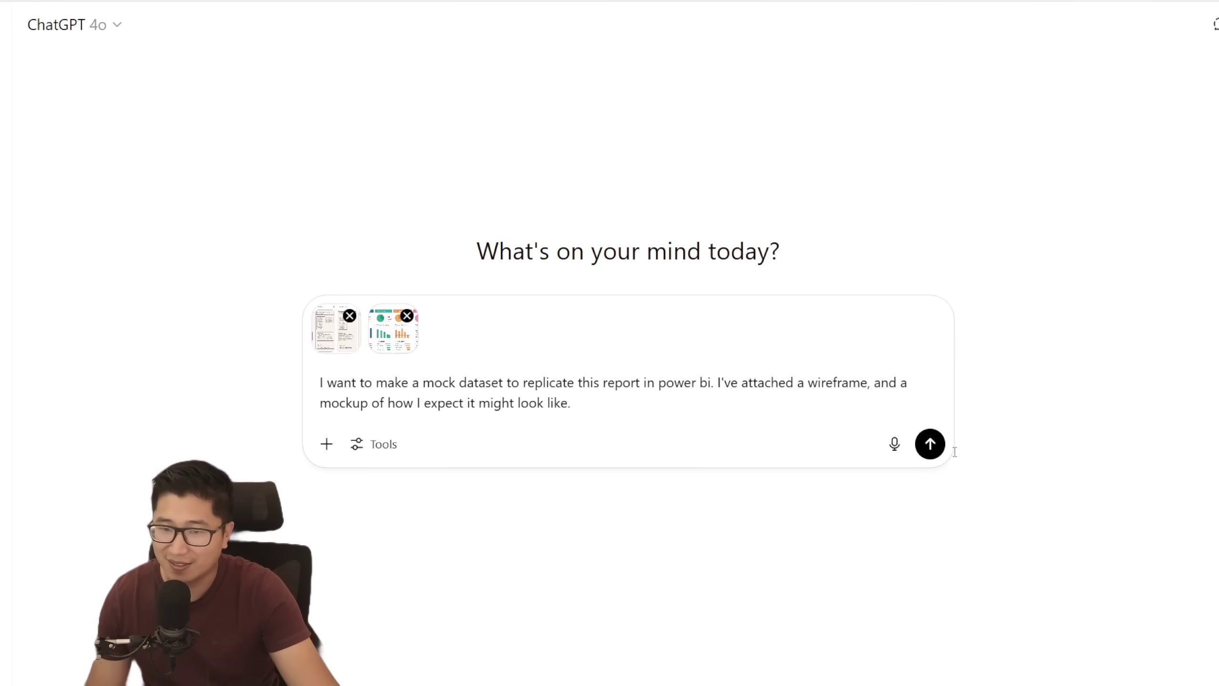
- Send the mock-dataset request and read the reply's six required metrics and SLA status
left_click(935, 447)
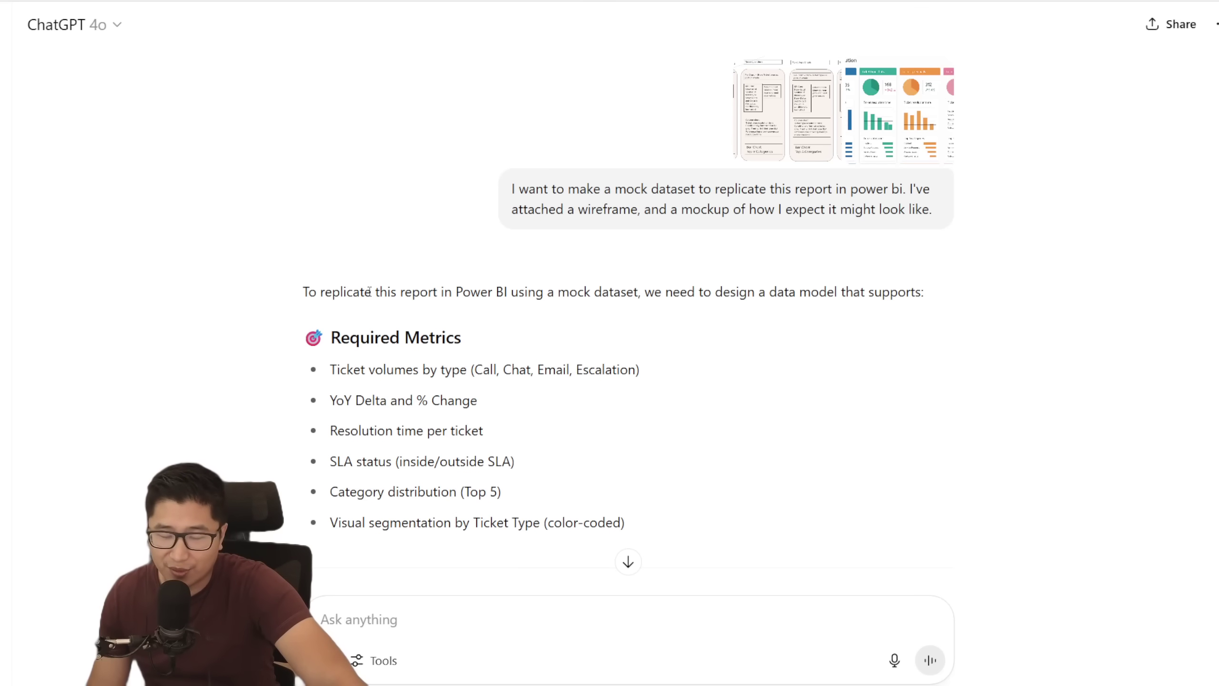
scroll(386, 288, "down", 3)
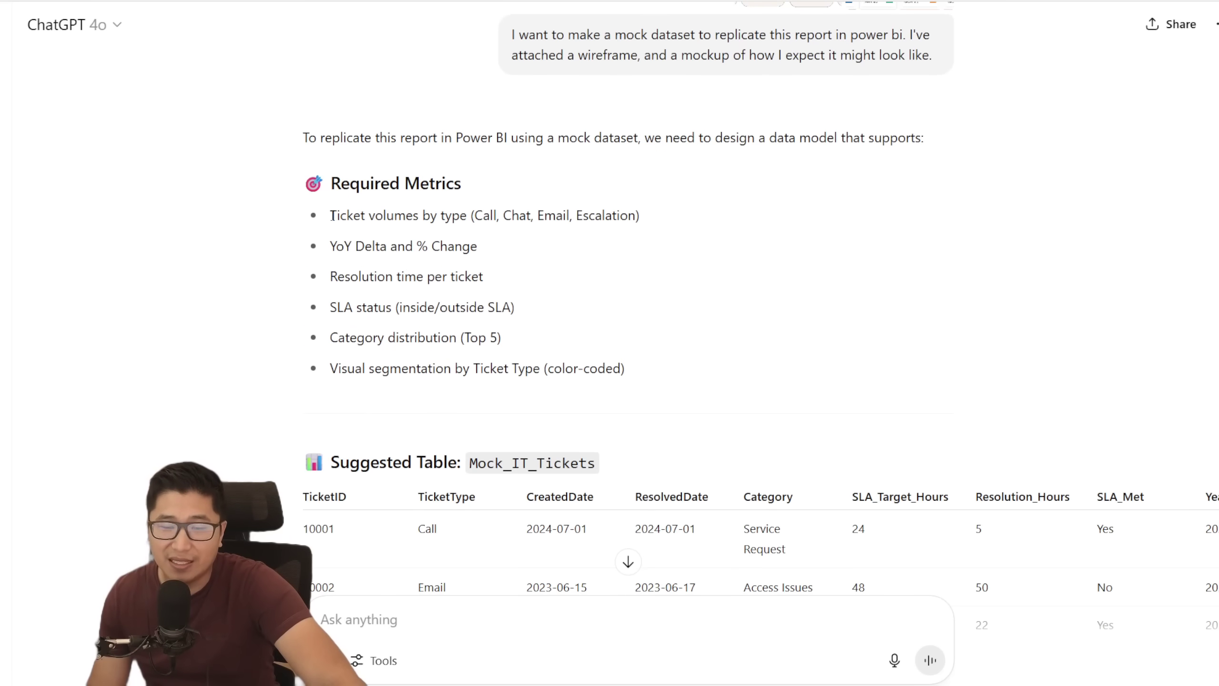
left_click_drag(330, 215, 638, 369)
left_click(625, 360)
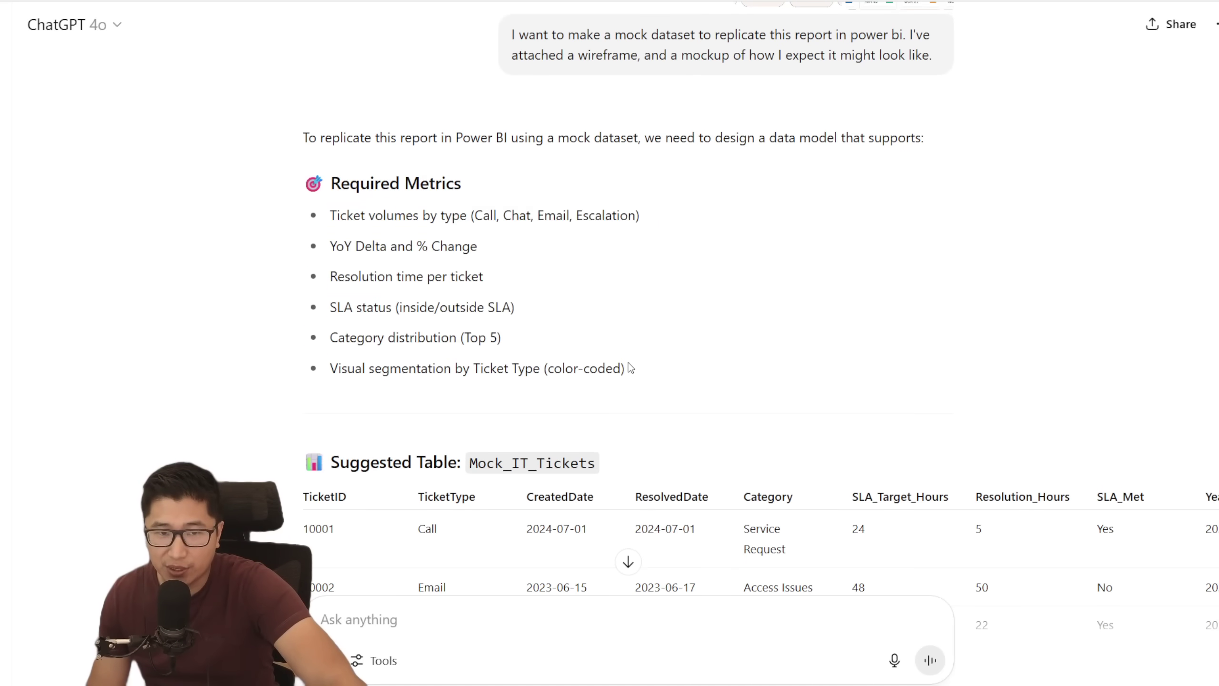
scroll(625, 360, "up", 3)
left_click_drag(330, 461, 387, 461)
left_click(653, 402)
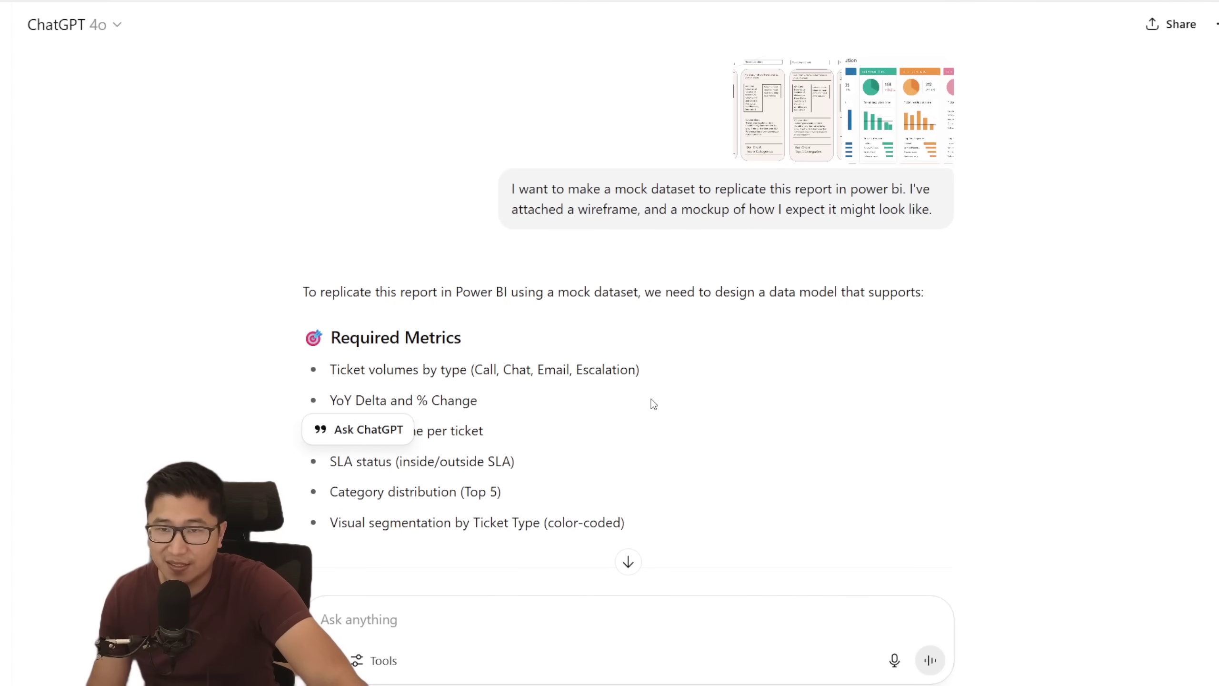
- Cross-check the wireframe against the metrics and the SLA_Target_Hours and Resolution_Hours columns
left_click(791, 121)
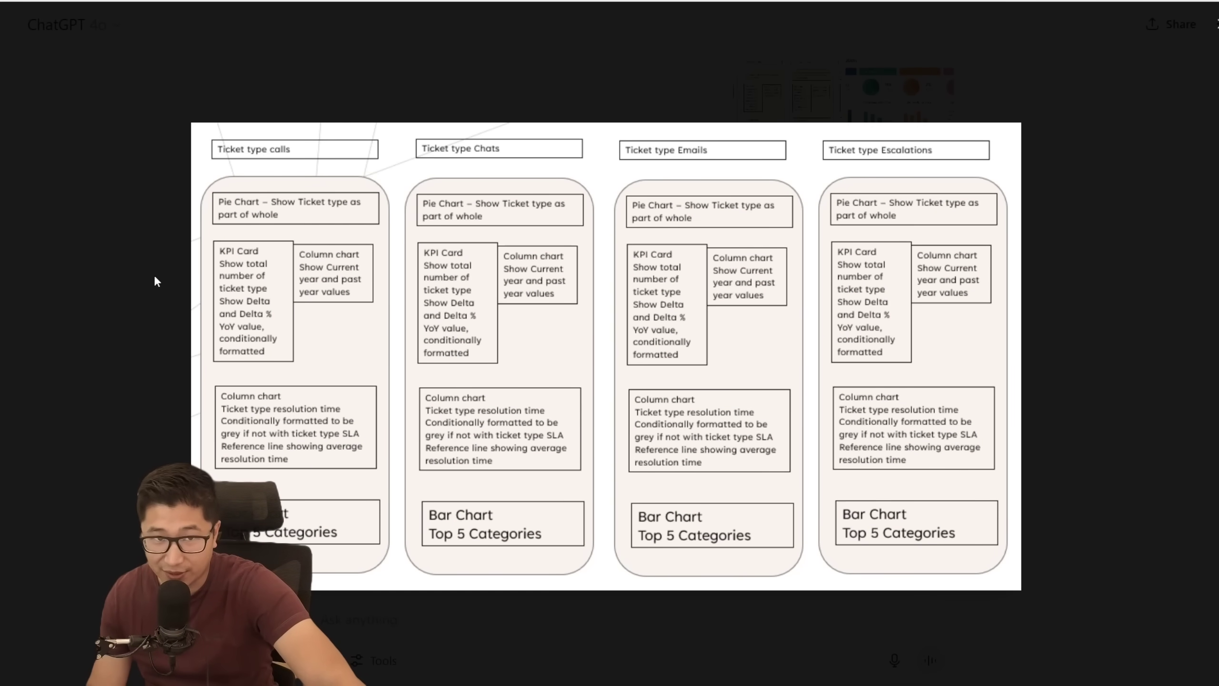
left_click(114, 283)
scroll(576, 355, "down", 3)
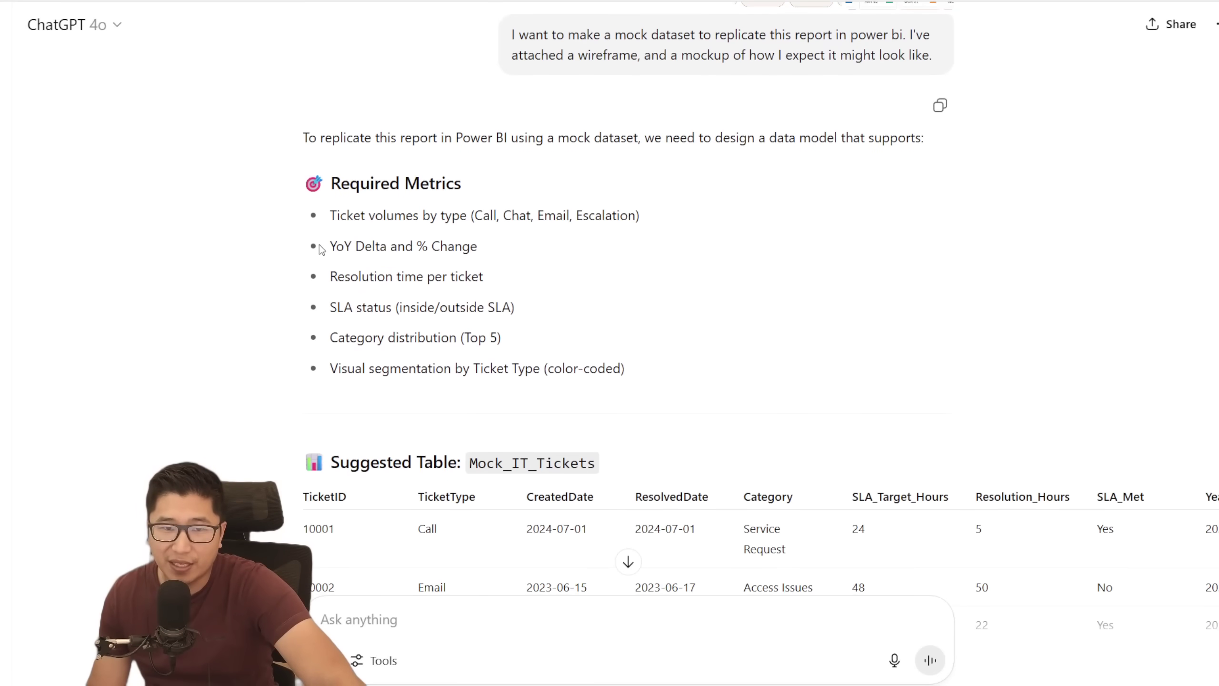
left_click_drag(326, 216, 667, 362)
left_click(668, 362)
scroll(669, 348, "down", 5)
left_click_drag(850, 265, 1070, 266)
left_click(977, 267)
left_click(1098, 266)
- Review the suggested ticket types and their assigned colours
scroll(422, 159, "down", 3)
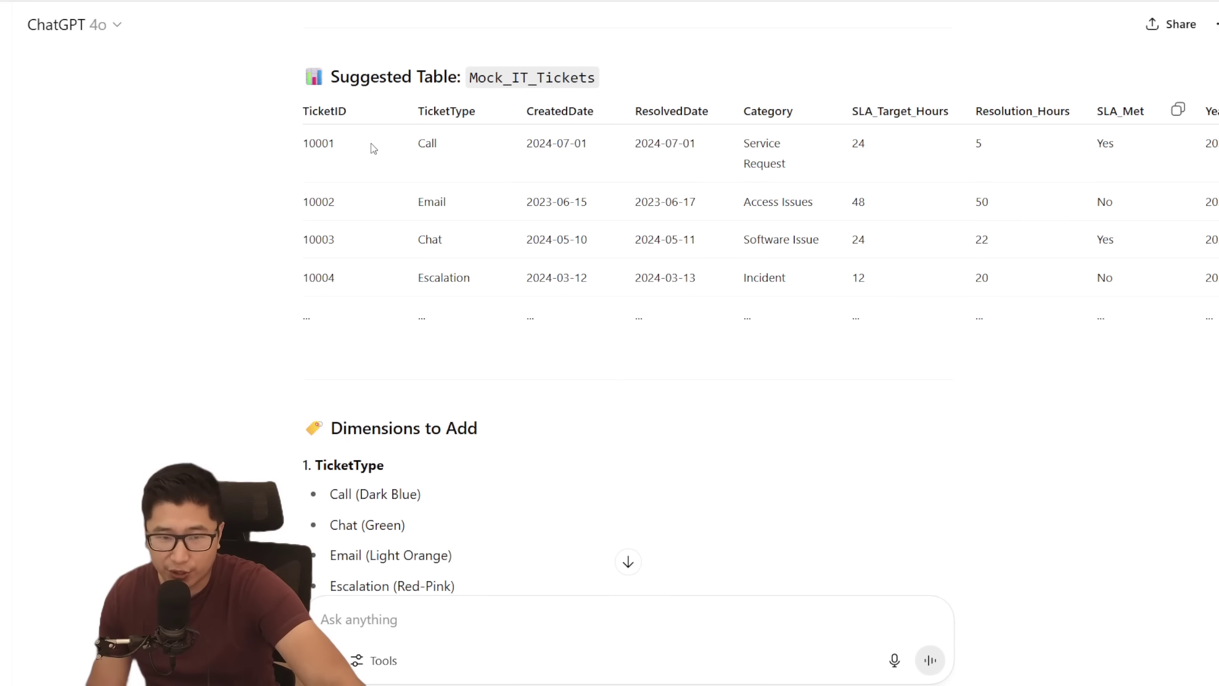
scroll(375, 144, "up", 3)
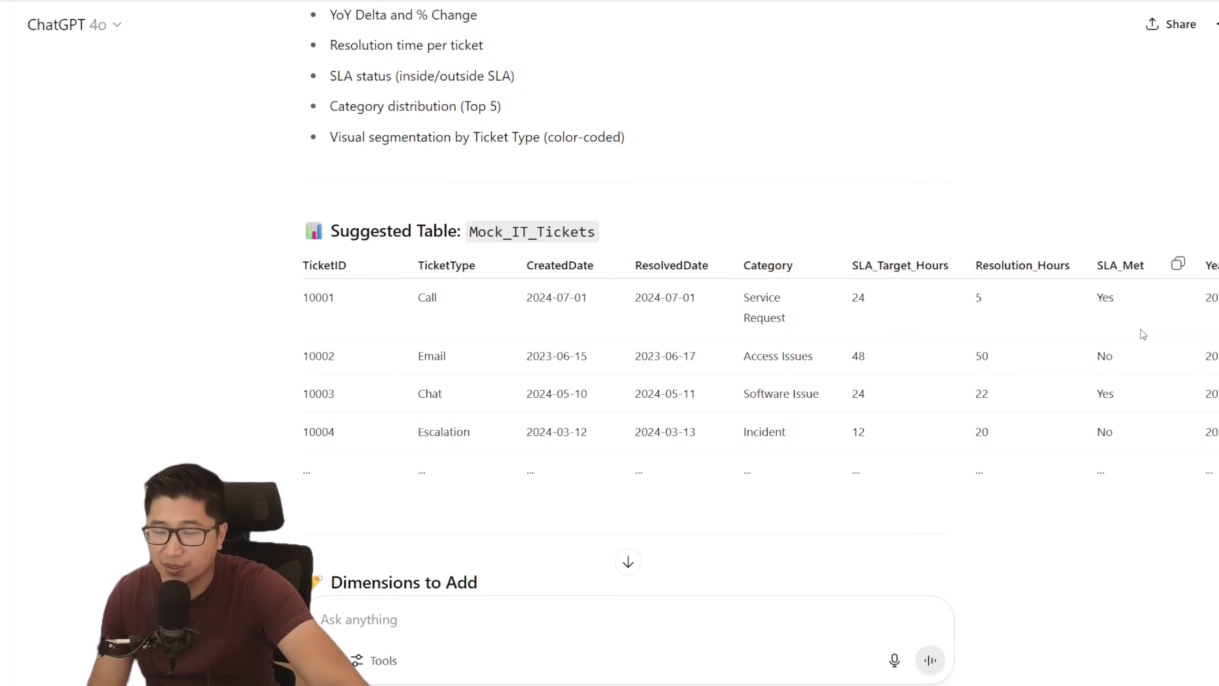
scroll(954, 458, "down", 3)
scroll(413, 288, "down", 6)
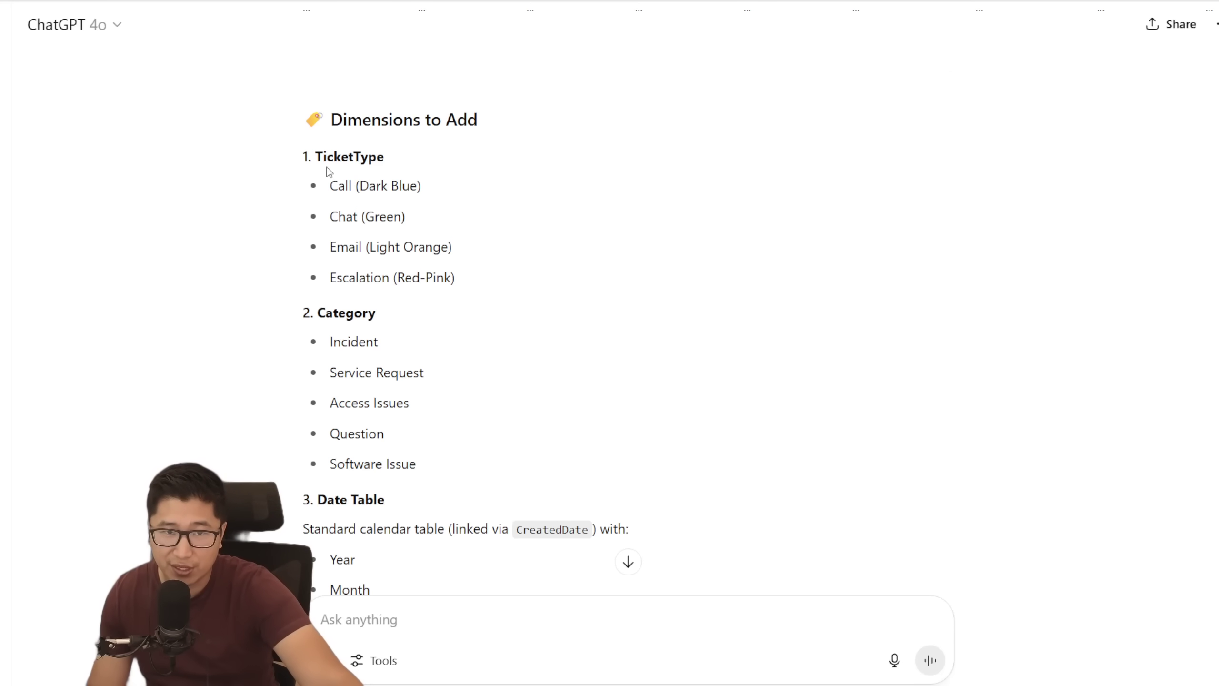
left_click_drag(322, 159, 462, 286)
left_click(379, 317)
- Read the suggested DAX measures list and the offer to generate a CSV
scroll(475, 460, "down", 3)
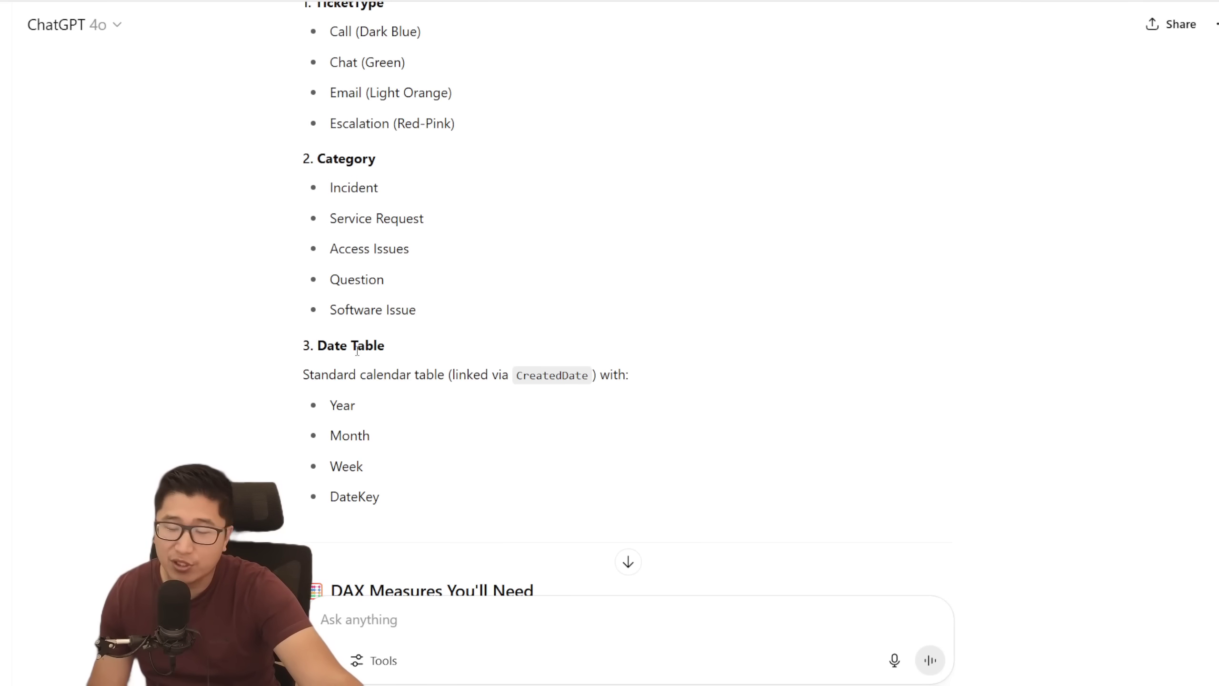
scroll(361, 353, "down", 6)
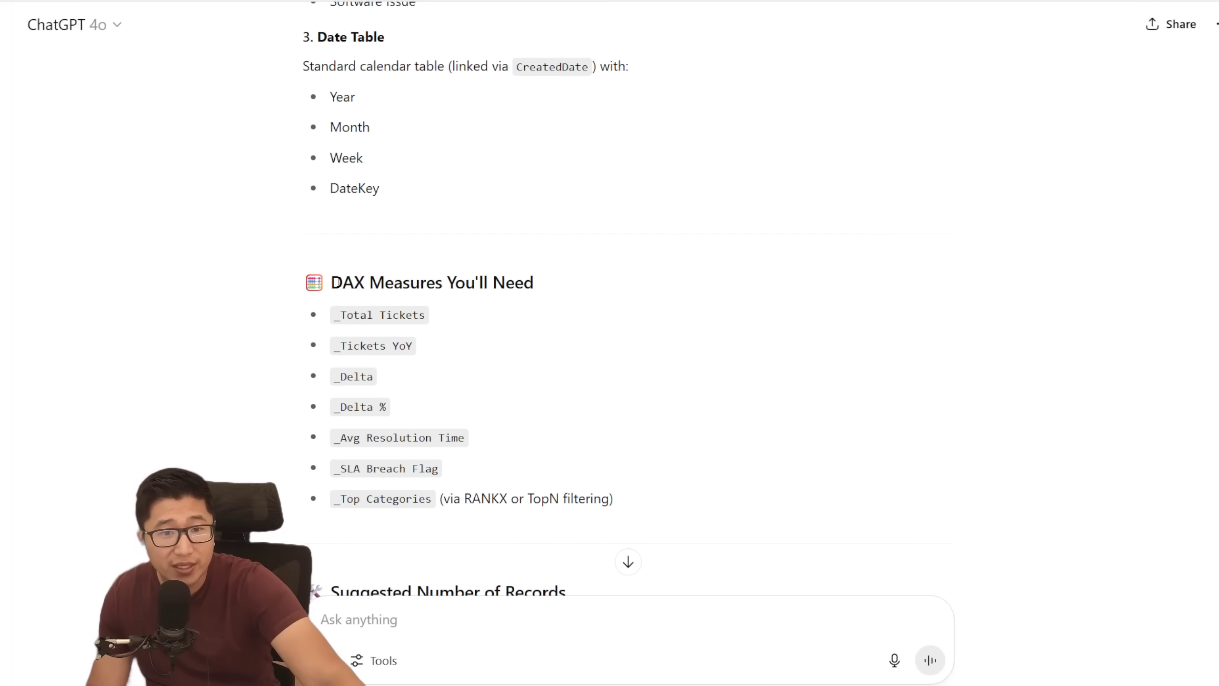
left_click_drag(337, 283, 480, 476)
left_click(424, 509)
scroll(460, 495, "down", 1)
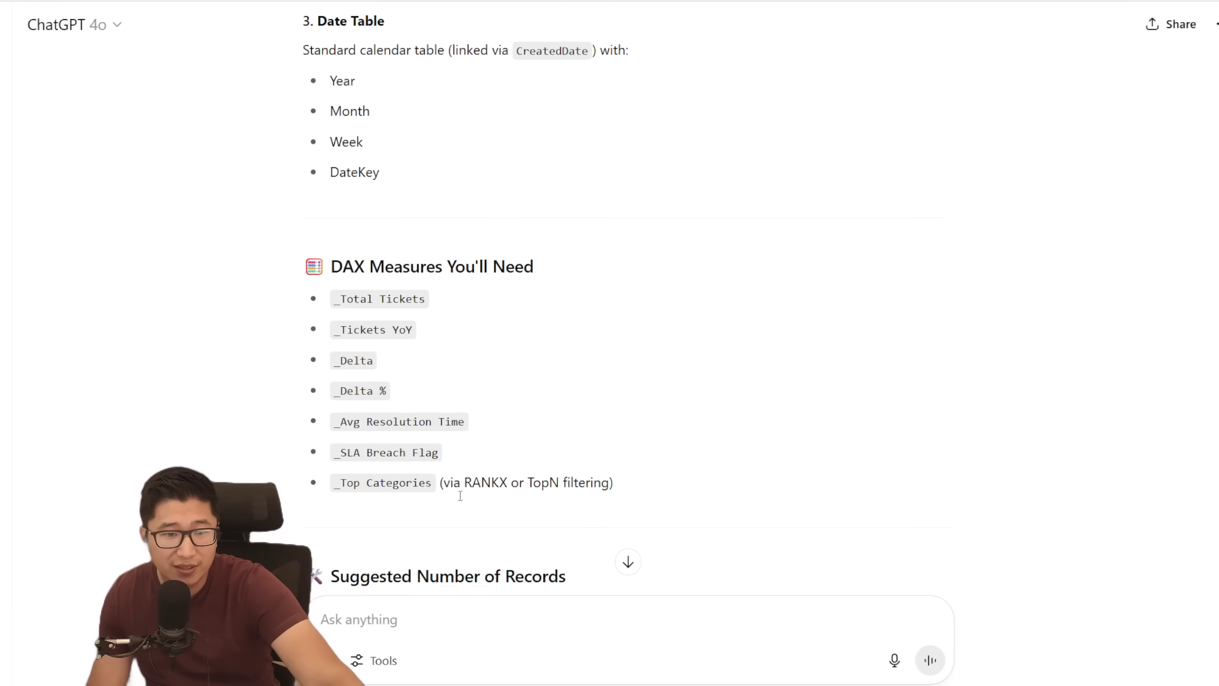
scroll(460, 496, "down", 4)
scroll(383, 354, "down", 3)
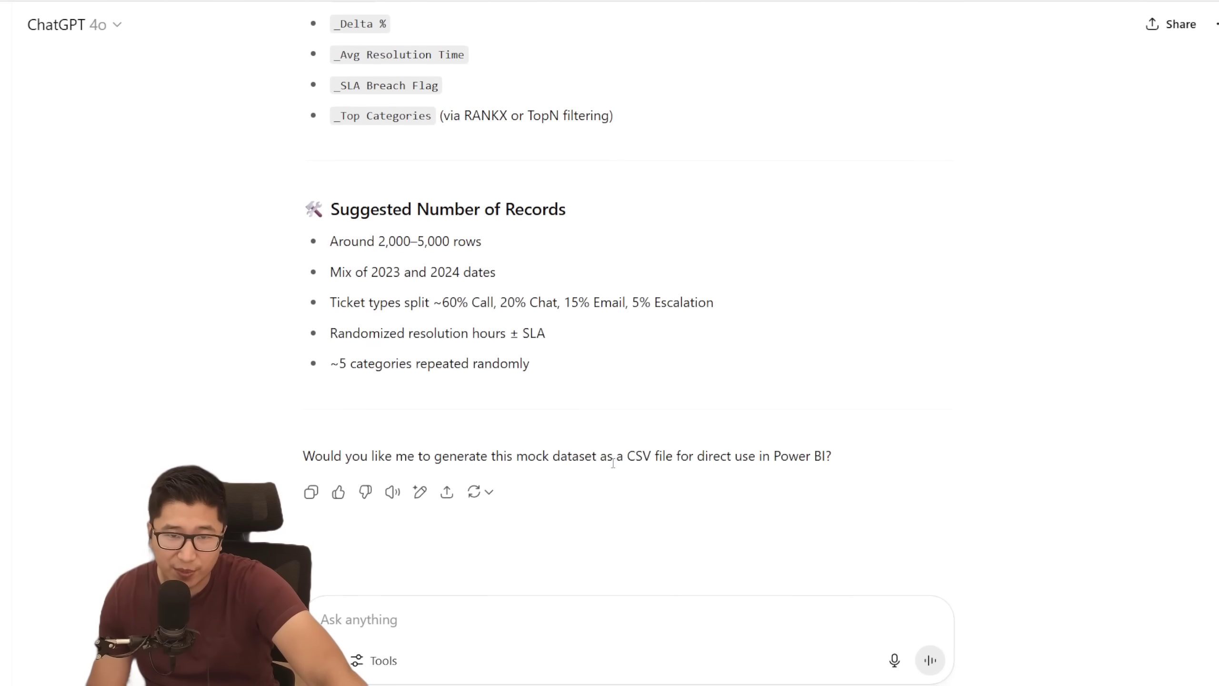
left_click_drag(481, 447, 642, 456)
left_click(702, 454)
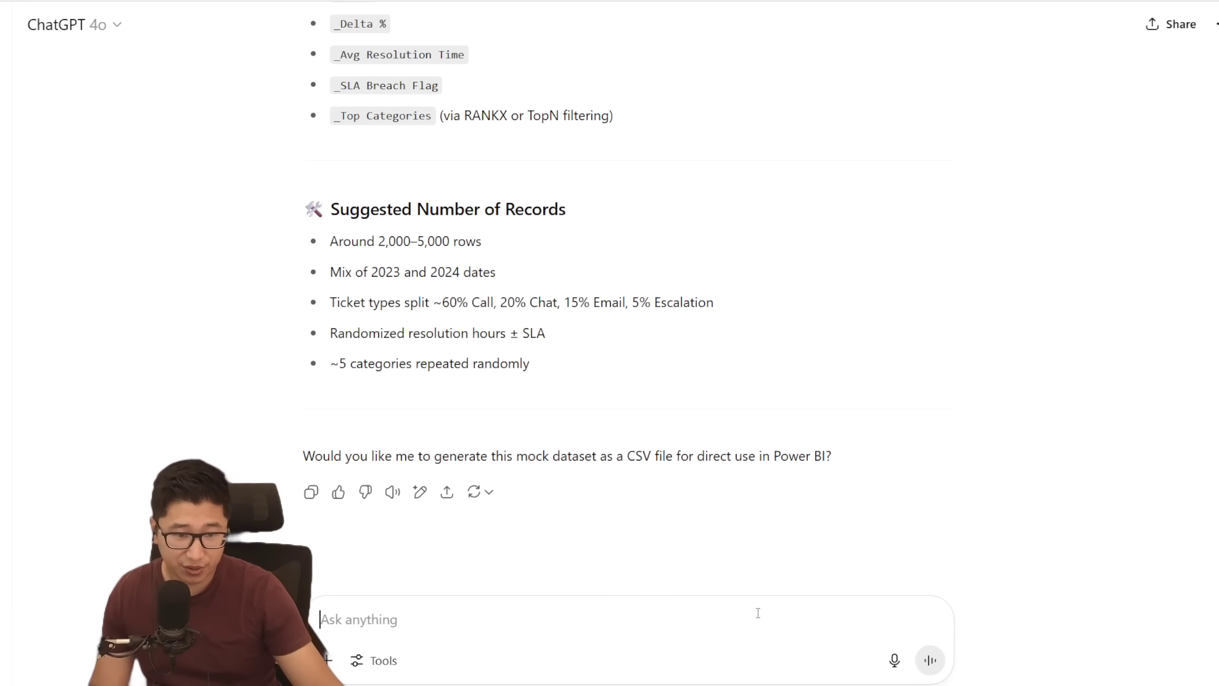
- Ask ChatGPT to generate the mock IT ticket data, then scroll through the 4,000-record table
type("generate")
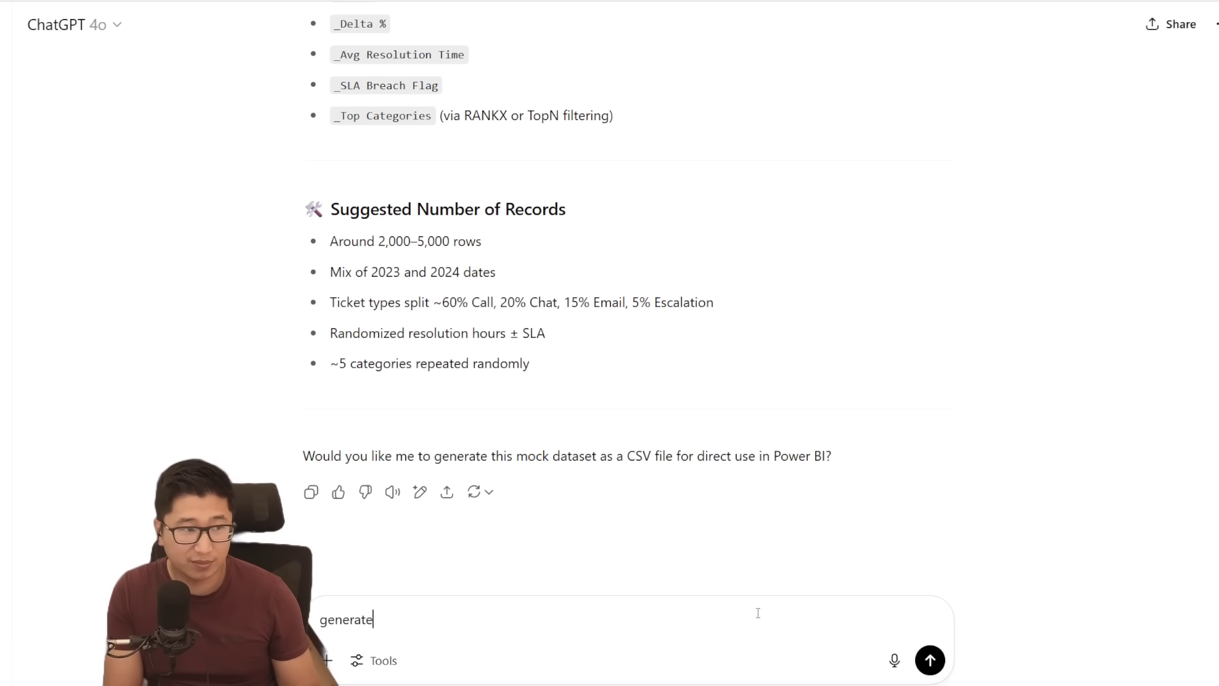
key("Return")
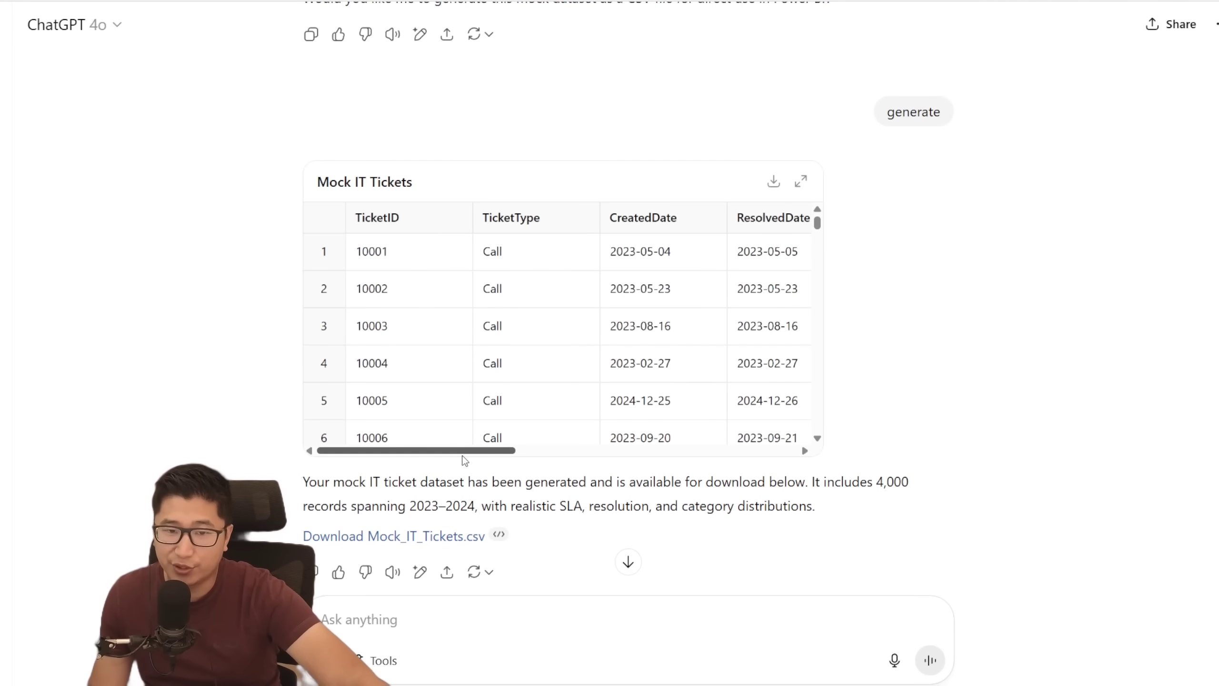
left_click_drag(462, 452, 403, 438)
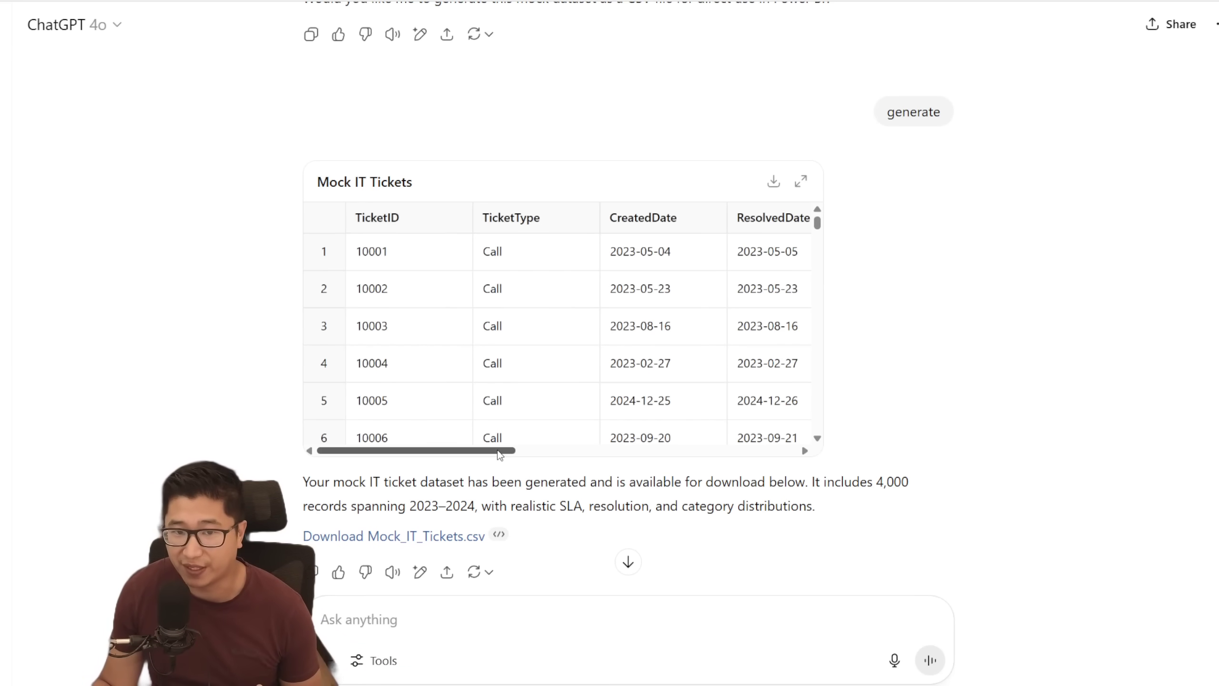
left_click_drag(499, 454, 499, 454)
scroll(530, 344, "down", 5)
scroll(530, 344, "down", 20)
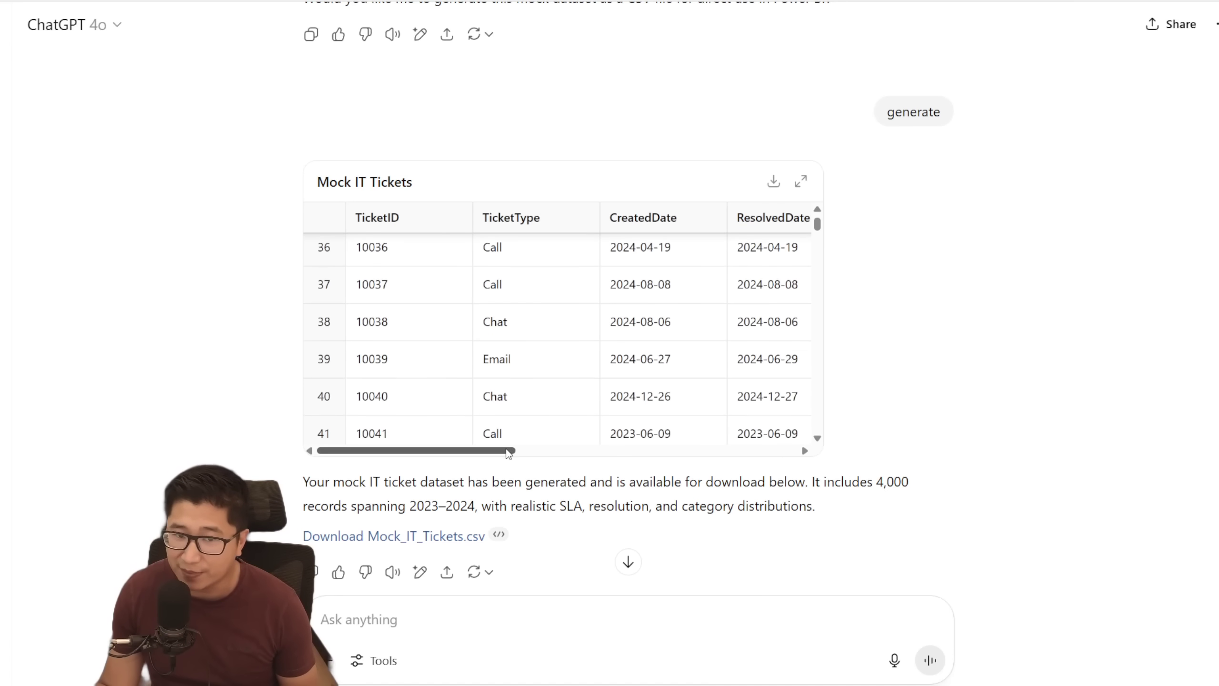
left_click_drag(508, 454, 400, 432)
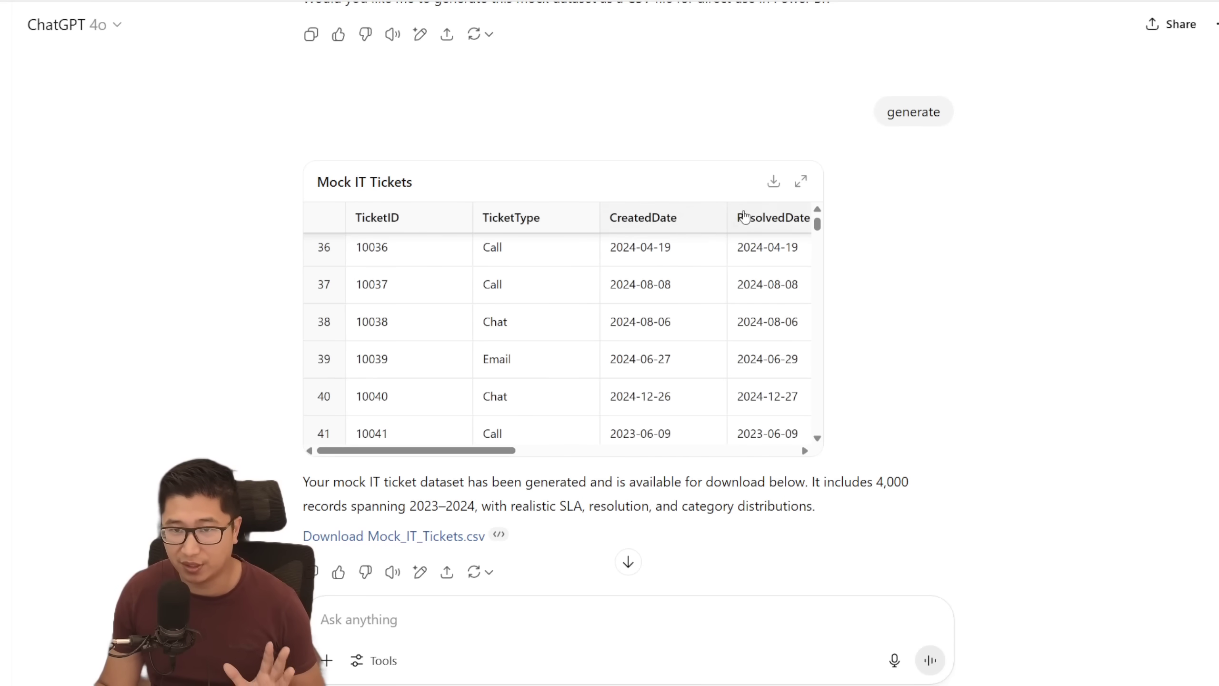
scroll(941, 294, "up", 20)
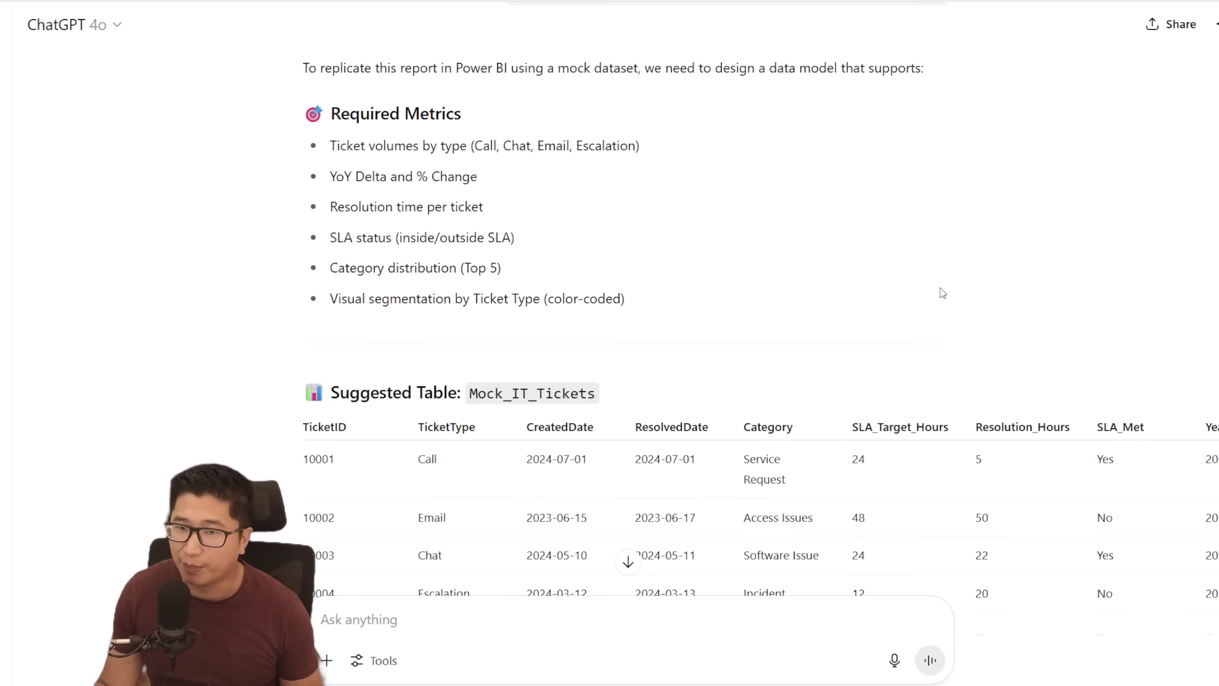
scroll(942, 295, "up", 4)
scroll(990, 444, "down", 13)
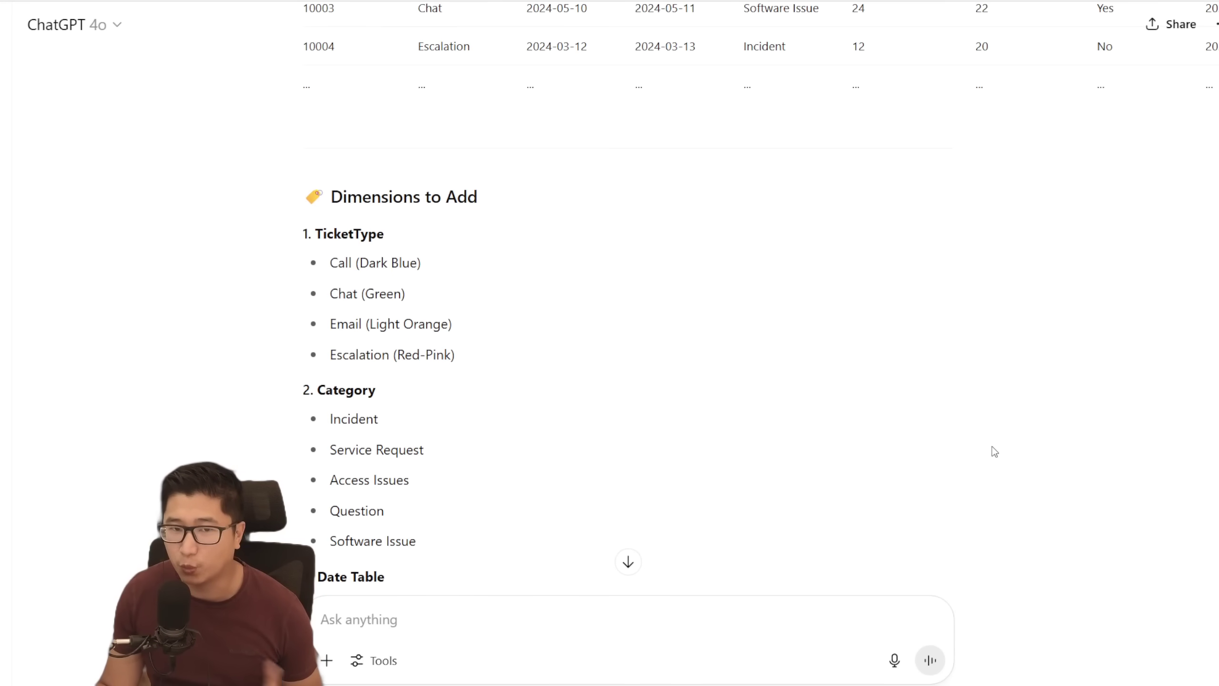
scroll(995, 452, "down", 15)
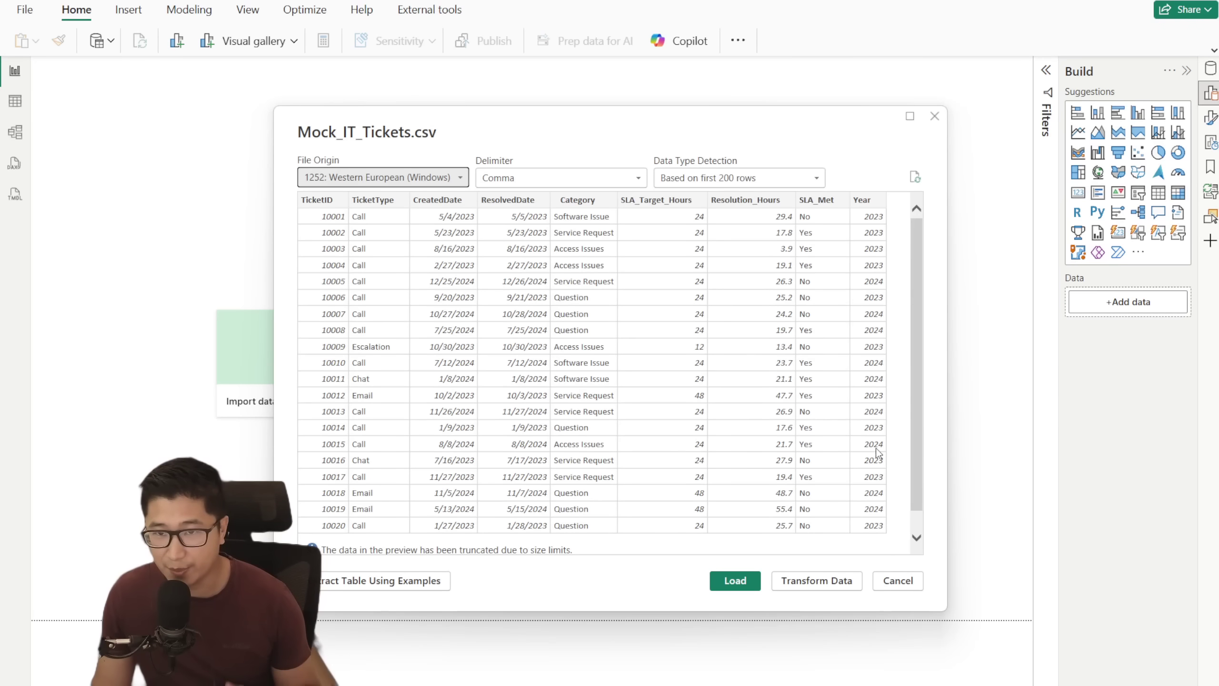
- Load Mock_IT_Tickets.csv and expand the table to list its nine fields
scroll(901, 238, "down", 1)
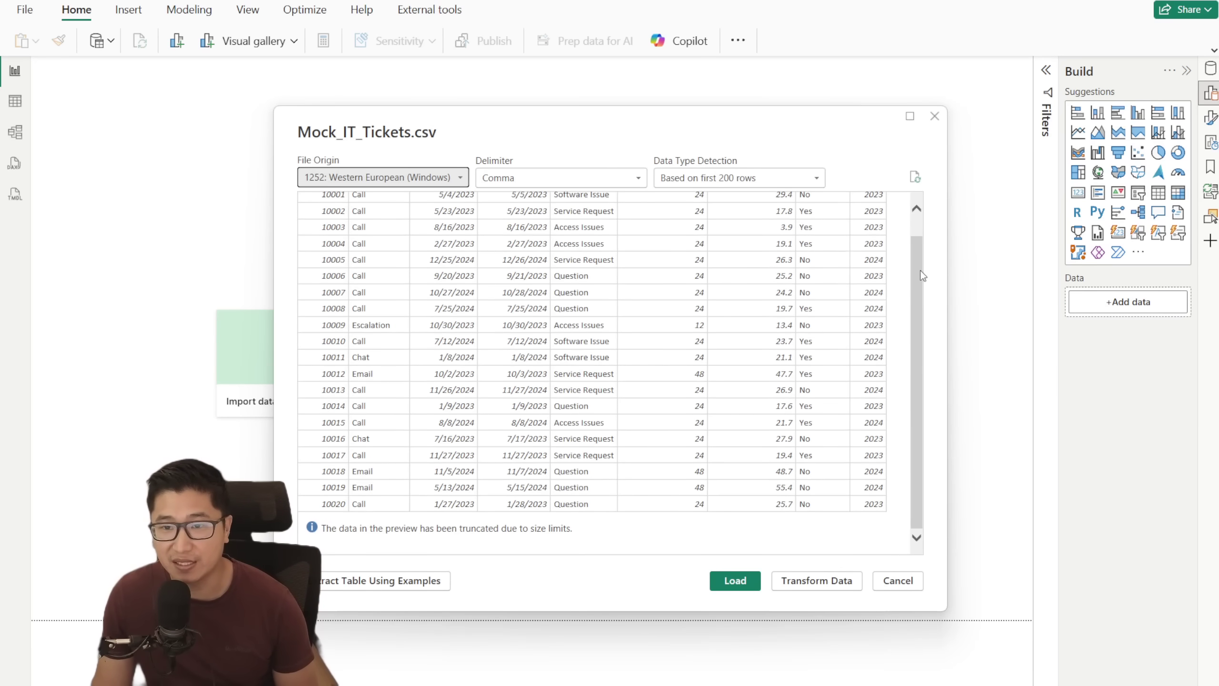
left_click(741, 582)
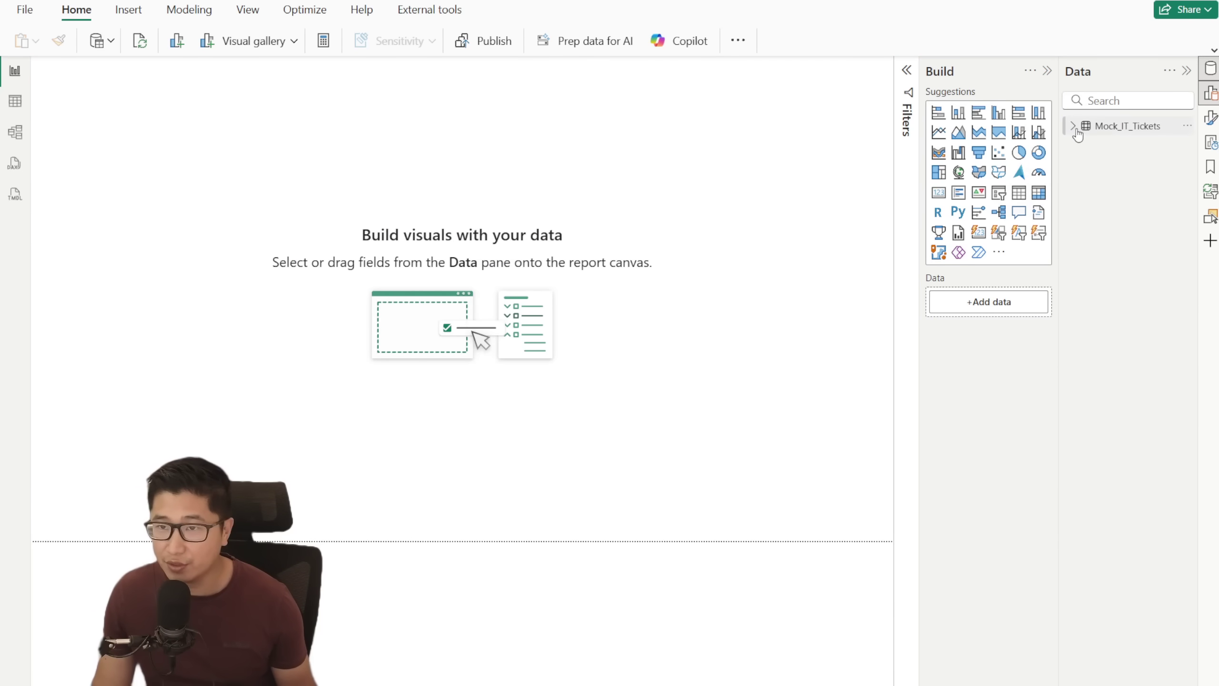
left_click(1076, 133)
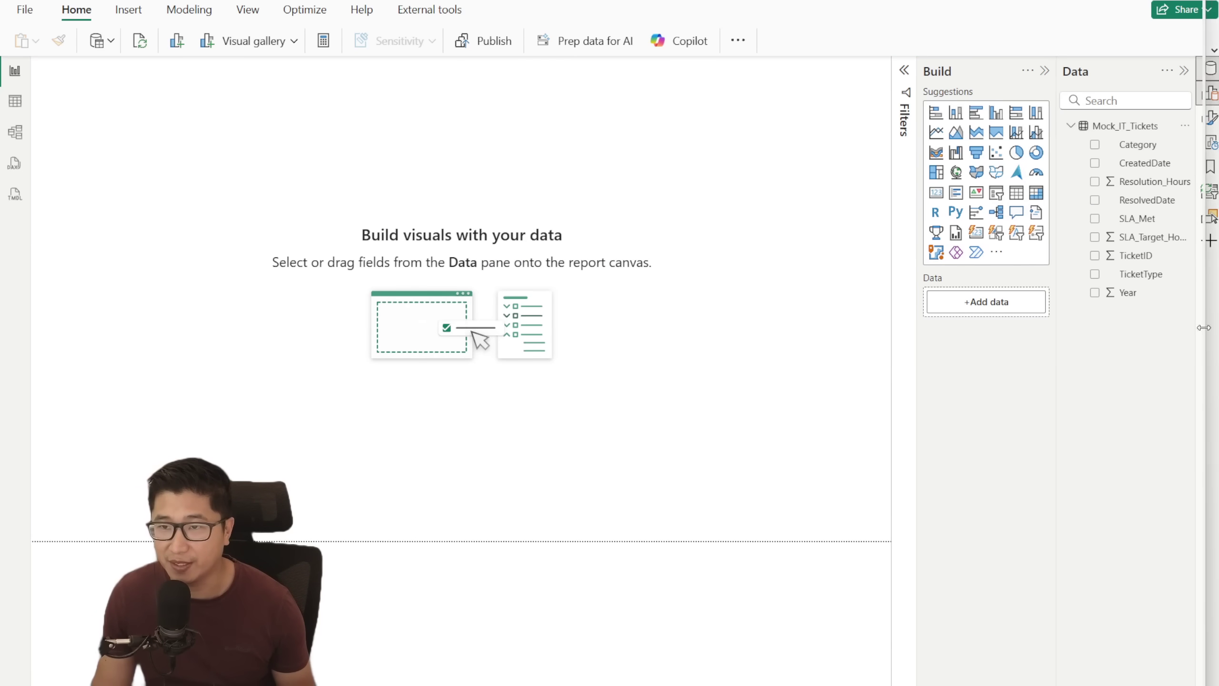
mouse_move(1218, 327)
left_mouse_down()
mouse_move(1175, 326)
mouse_move(1216, 326)
left_mouse_up()
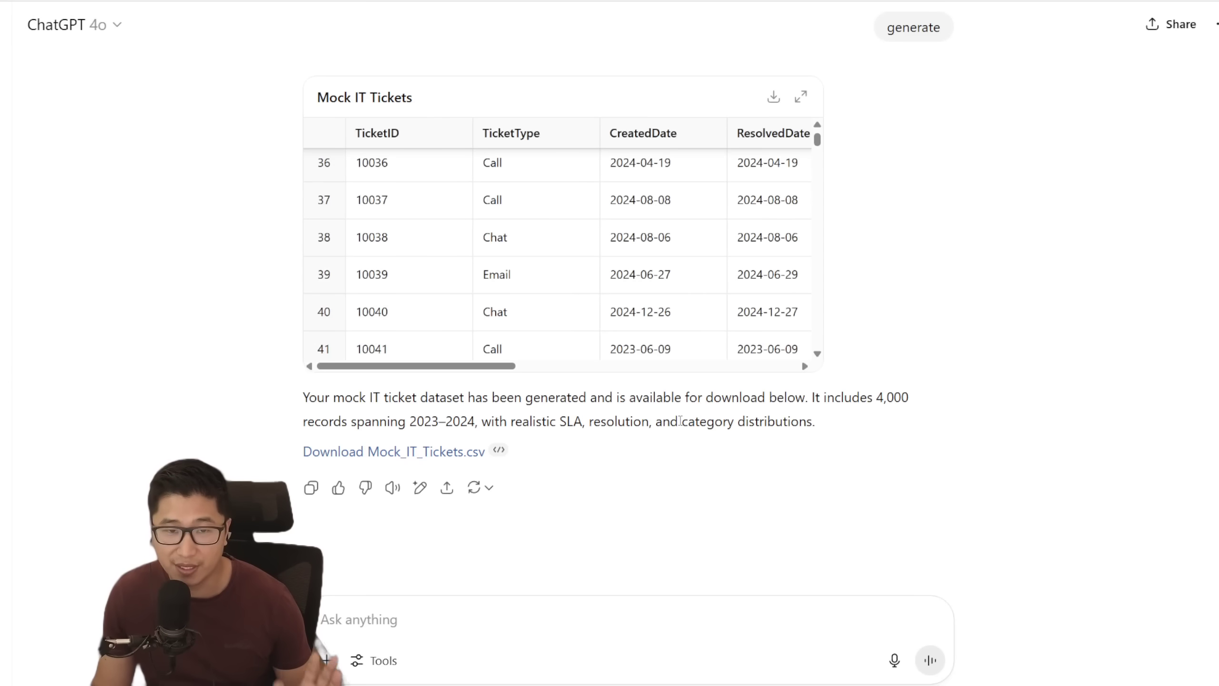
- Review the SLA breach and KPI card colour measures at the top of ChatGPT's reply
scroll(680, 421, "up", 20)
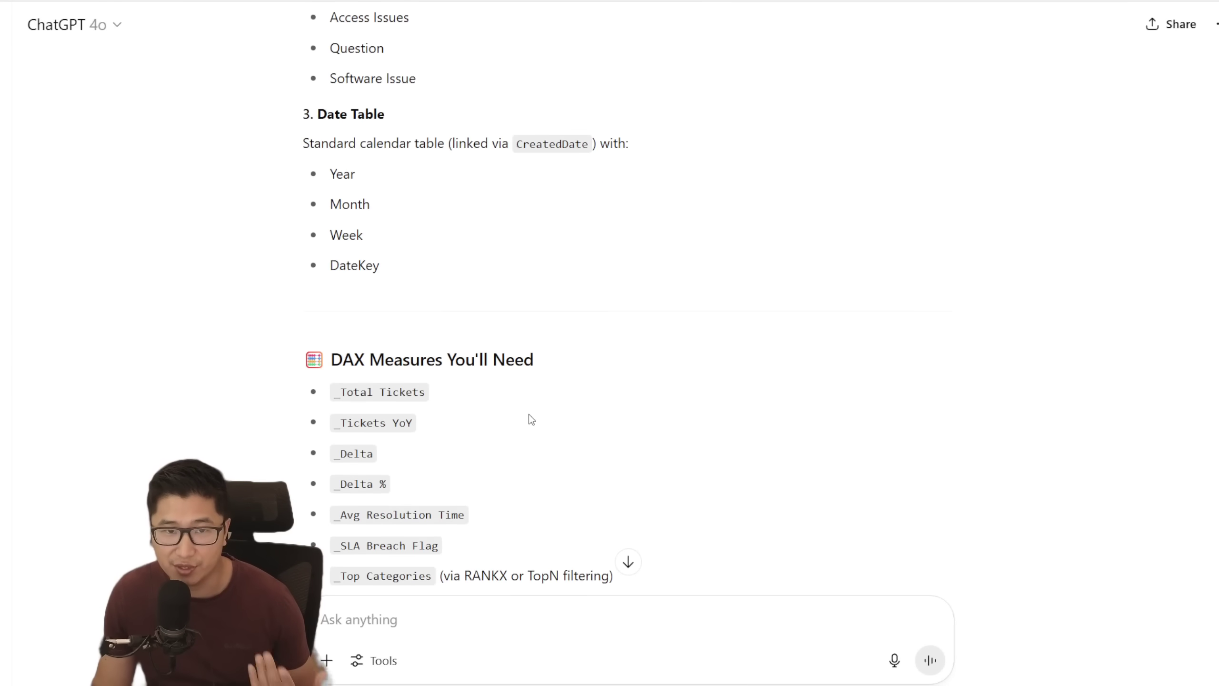
scroll(525, 416, "down", 3)
left_click_drag(615, 421, 333, 232)
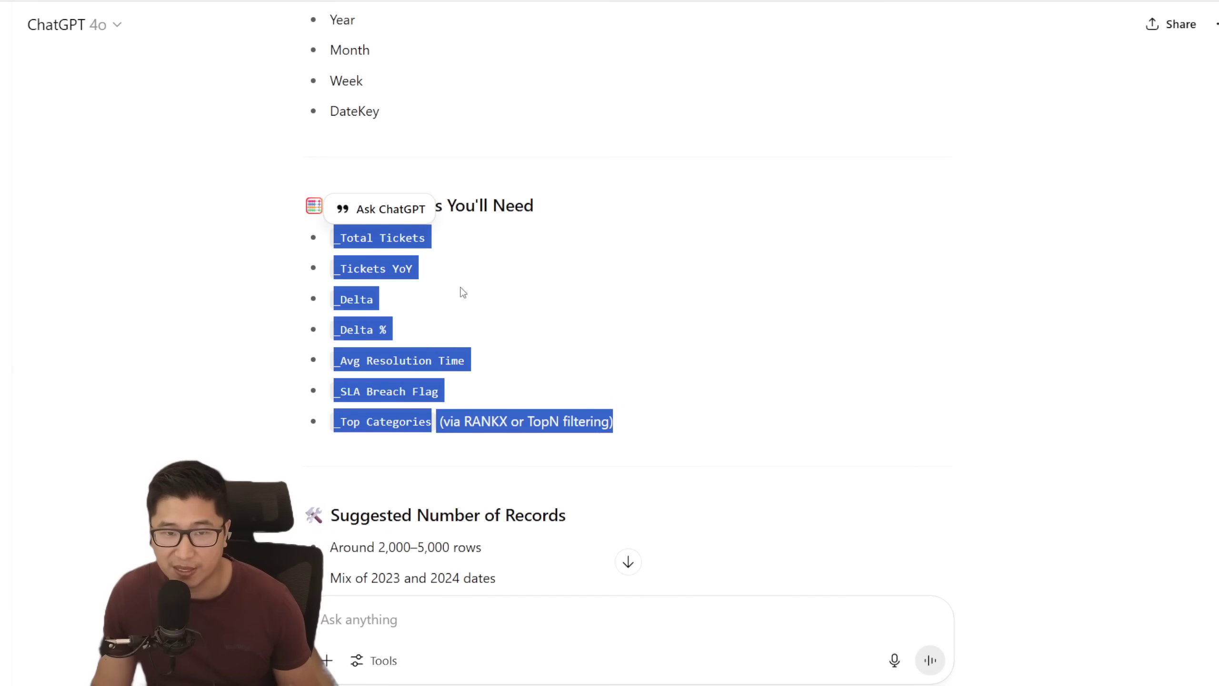
left_click(593, 326)
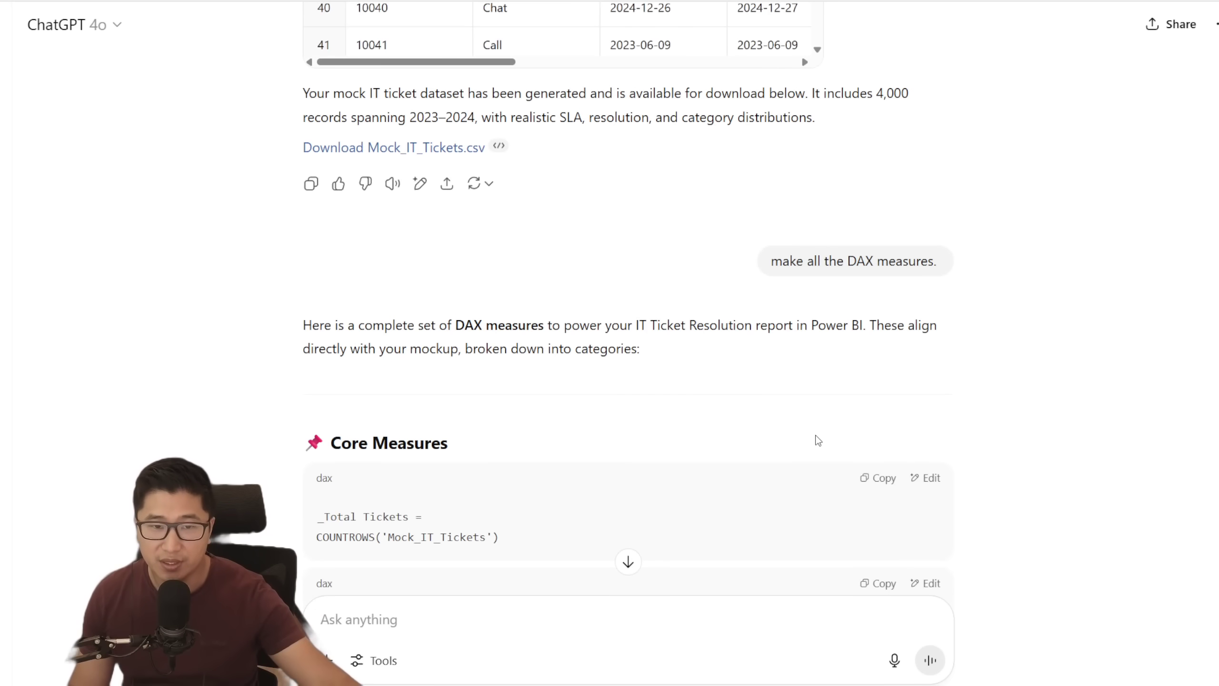
- Read down through the measure sections to the Resolution Color measure at the reply's end
scroll(791, 427, "down", 5)
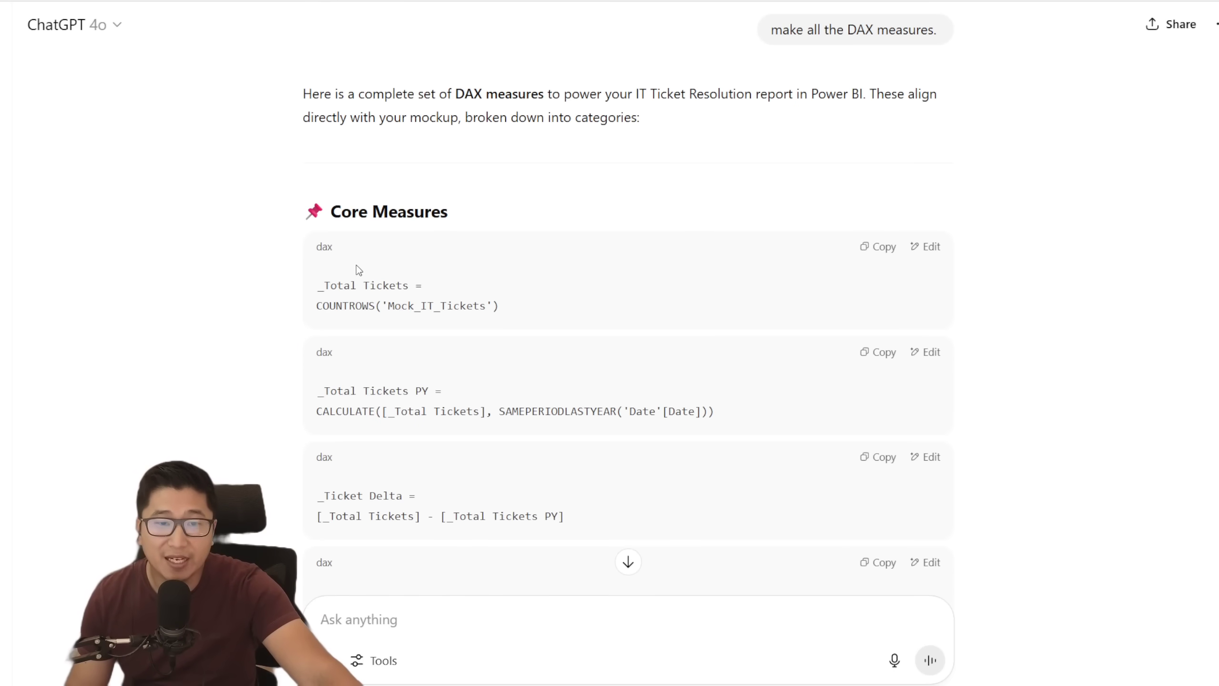
scroll(342, 282, "down", 7)
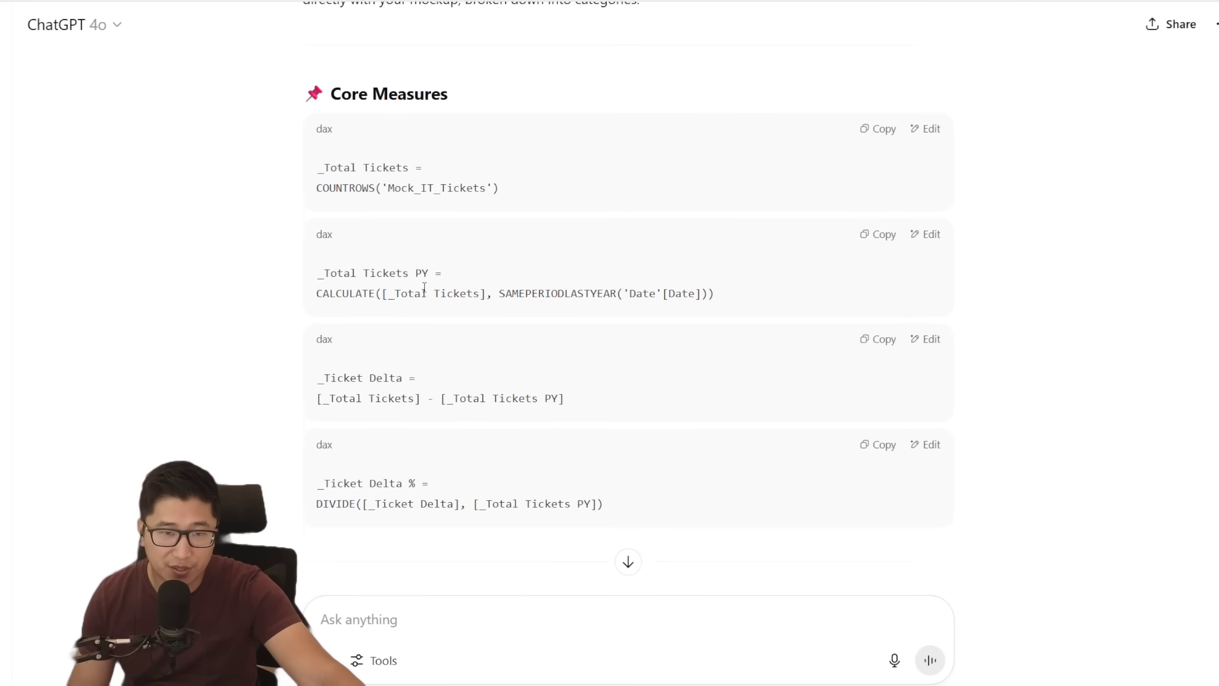
scroll(423, 268, "down", 9)
scroll(389, 248, "down", 10)
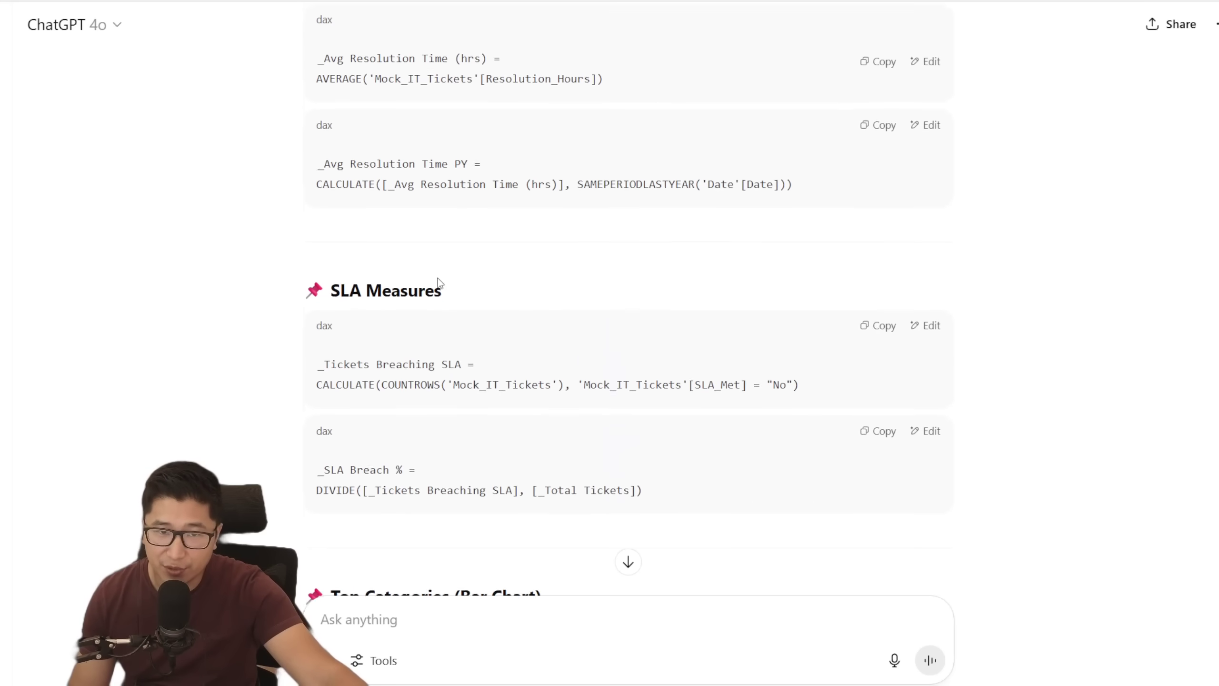
scroll(444, 289, "down", 10)
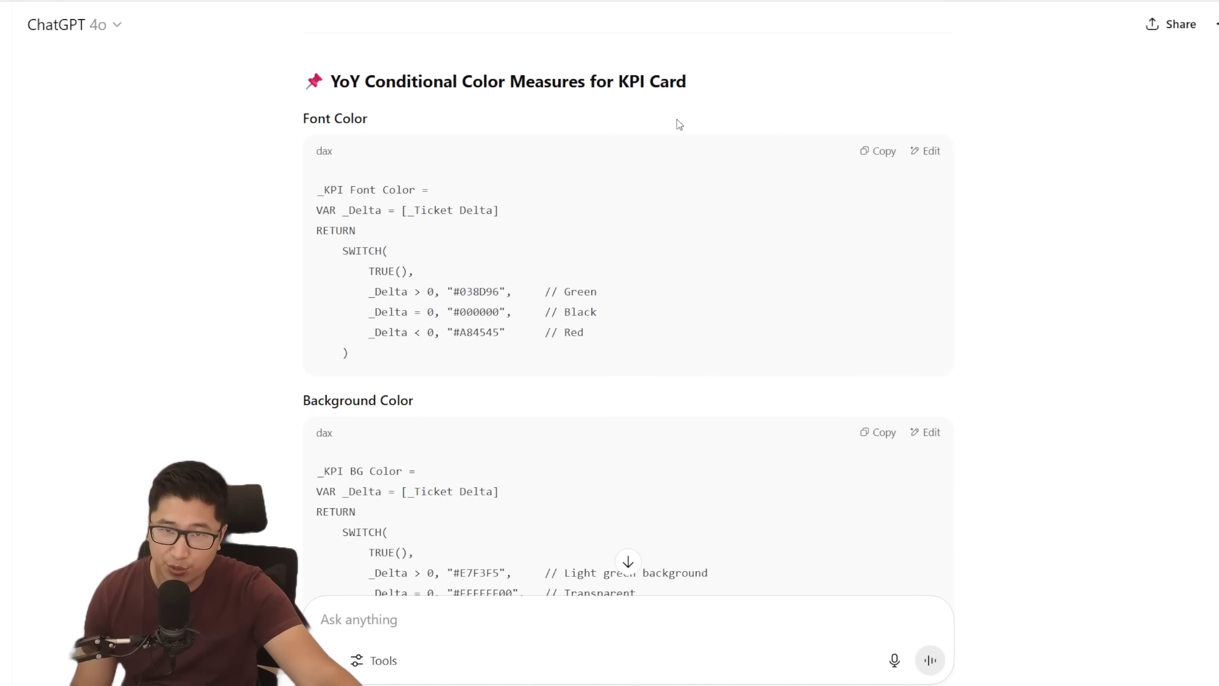
scroll(657, 267, "down", 10)
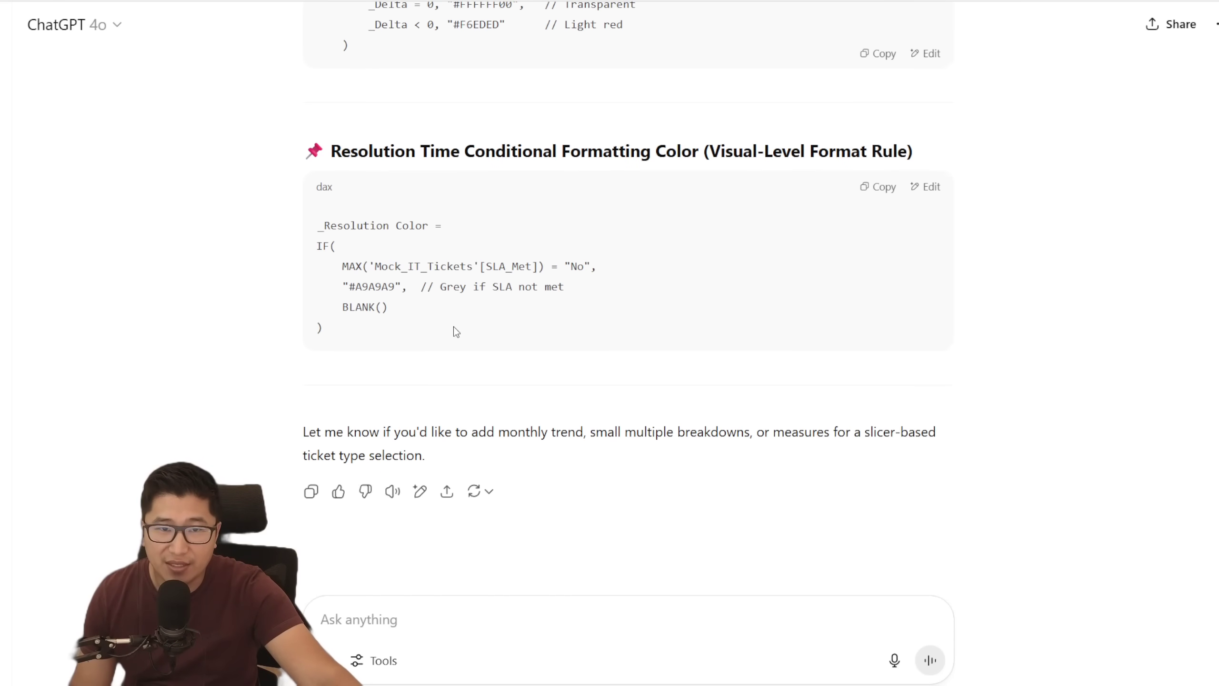
left_click_drag(454, 327, 300, 234)
left_click(525, 301)
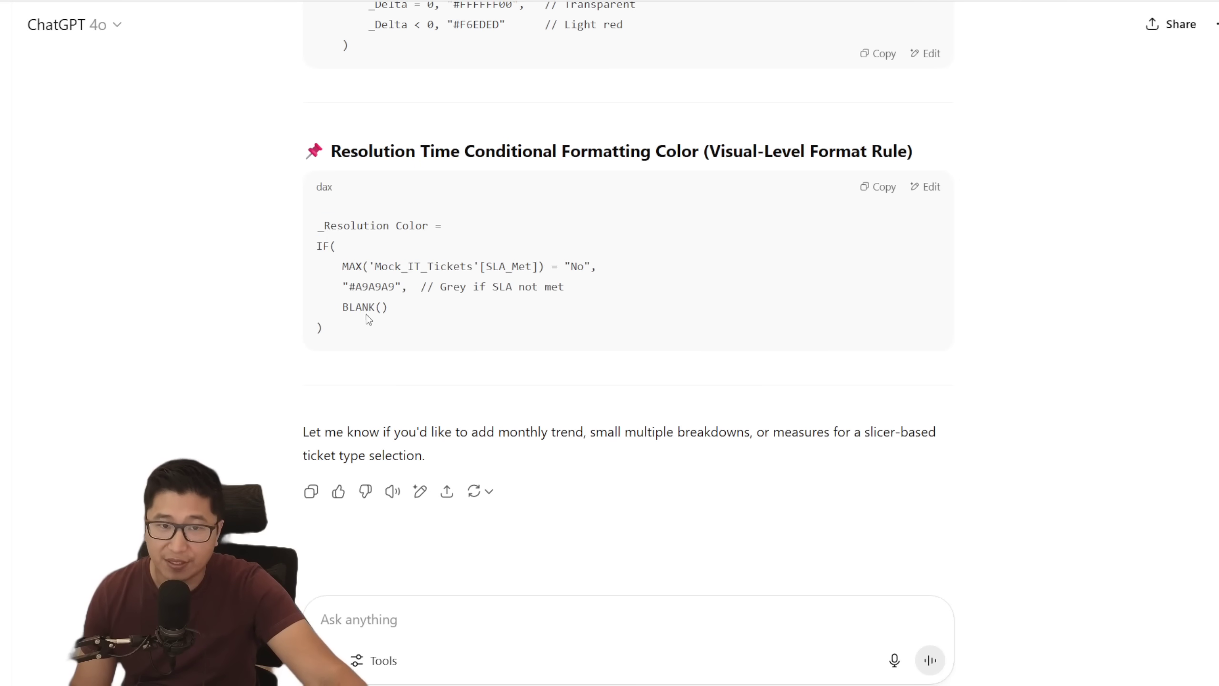
left_click_drag(1210, 461, 1205, 266)
- View the dashboard wireframe image at full size, then close it
scroll(1200, 269, "up", 20)
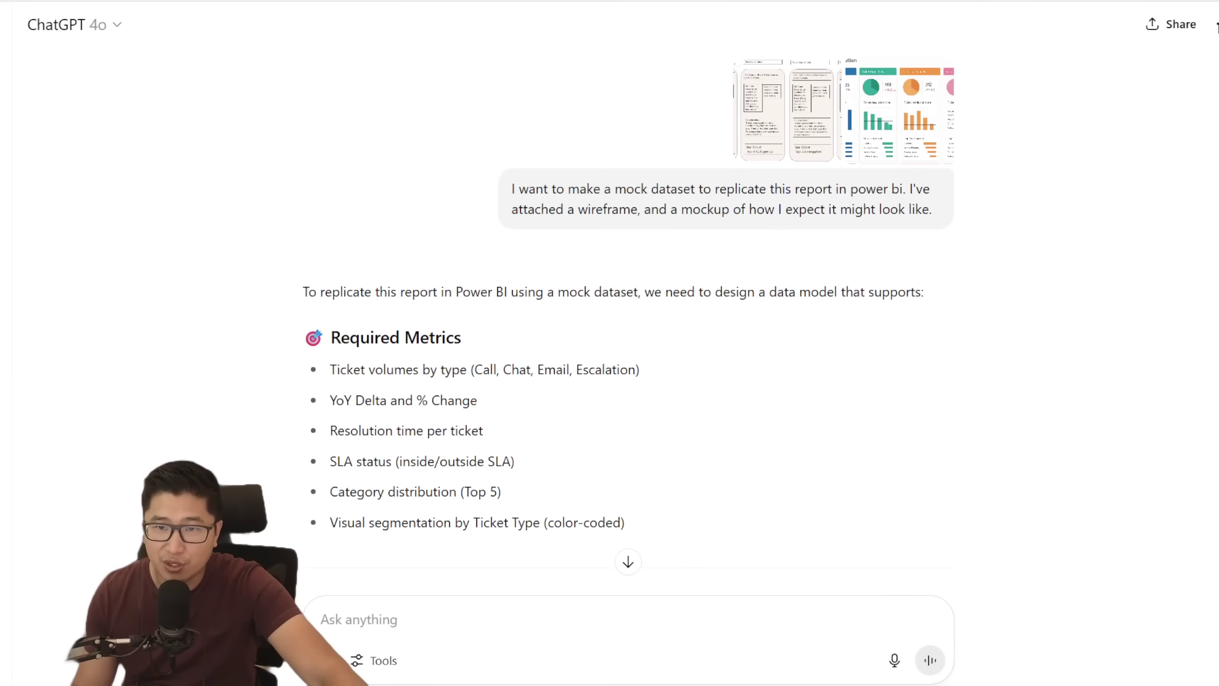
left_click(793, 120)
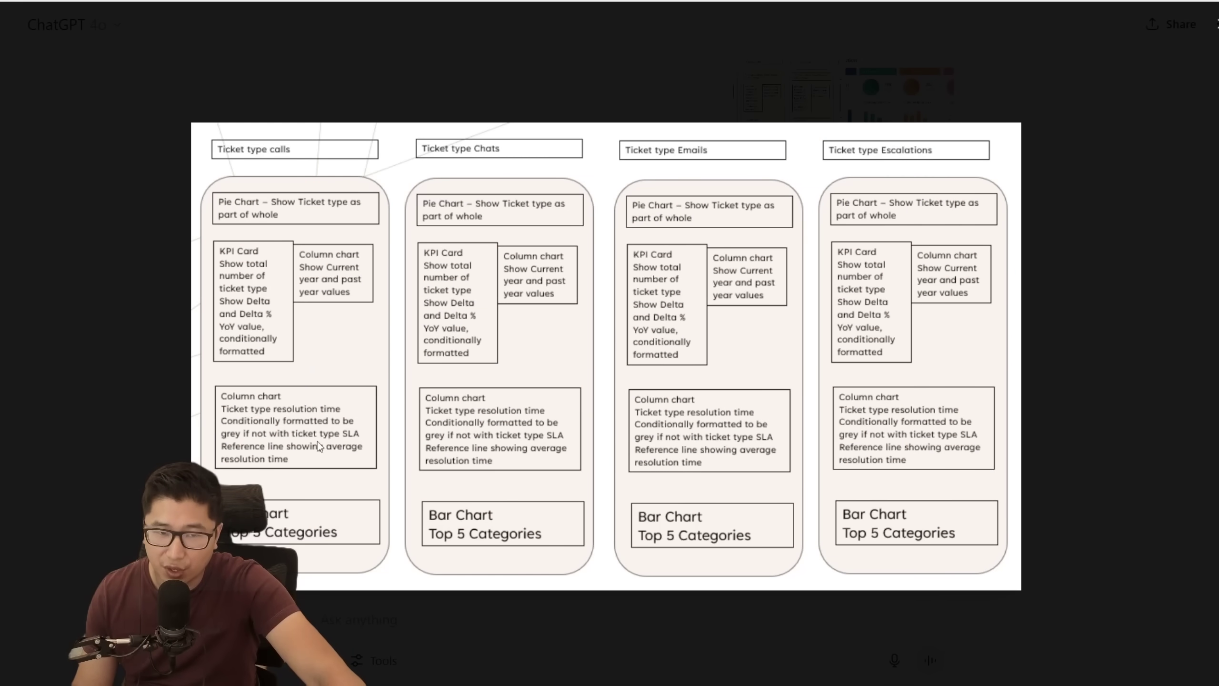
left_click(1175, 74)
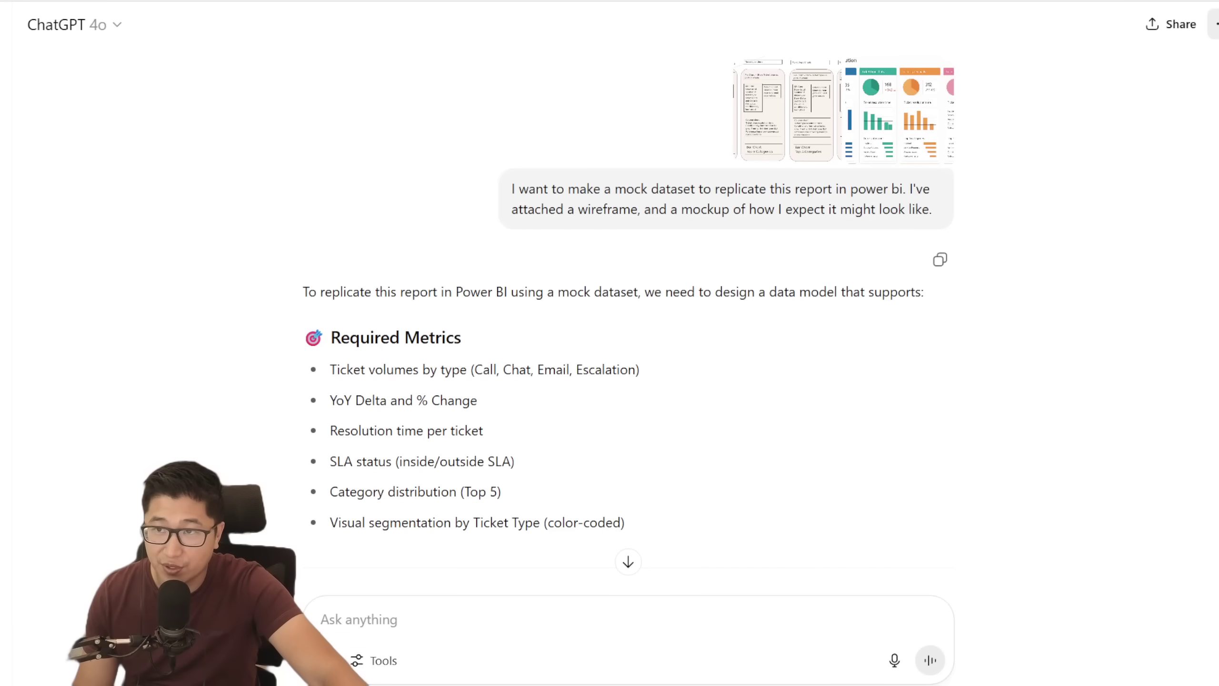
- Skim the DAX measures once more and switch to Power BI Desktop
scroll(1183, 368, "down", 20)
scroll(1184, 368, "down", 15)
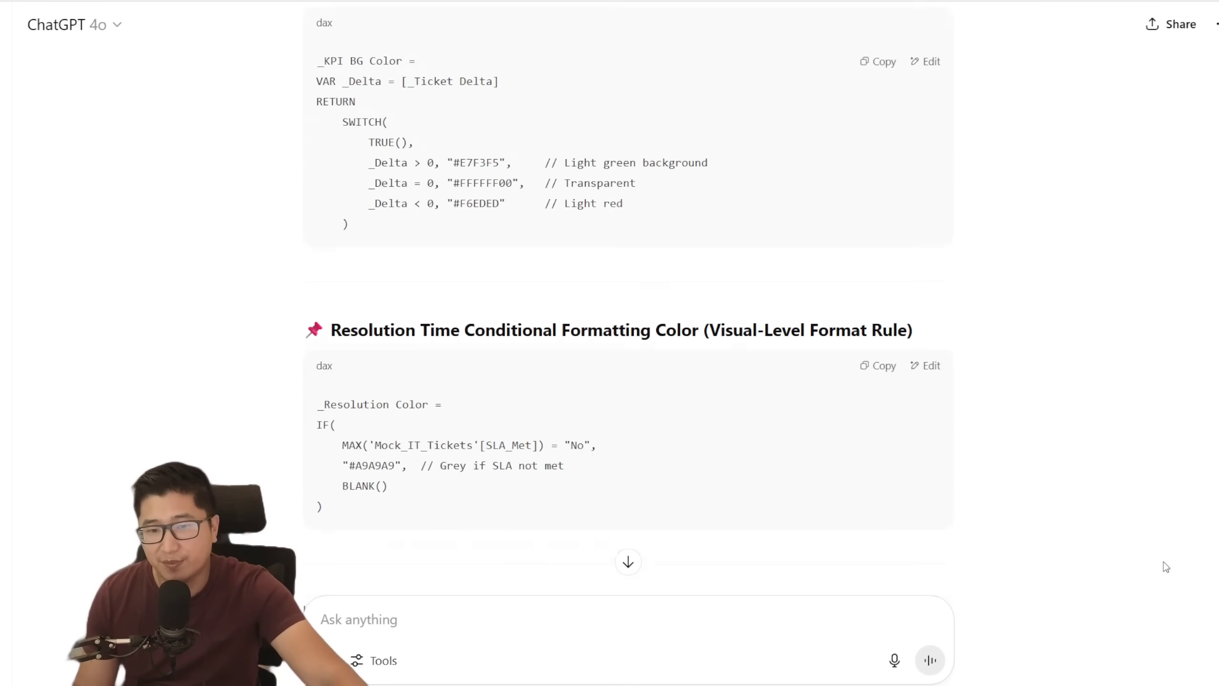
scroll(1162, 439, "up", 20)
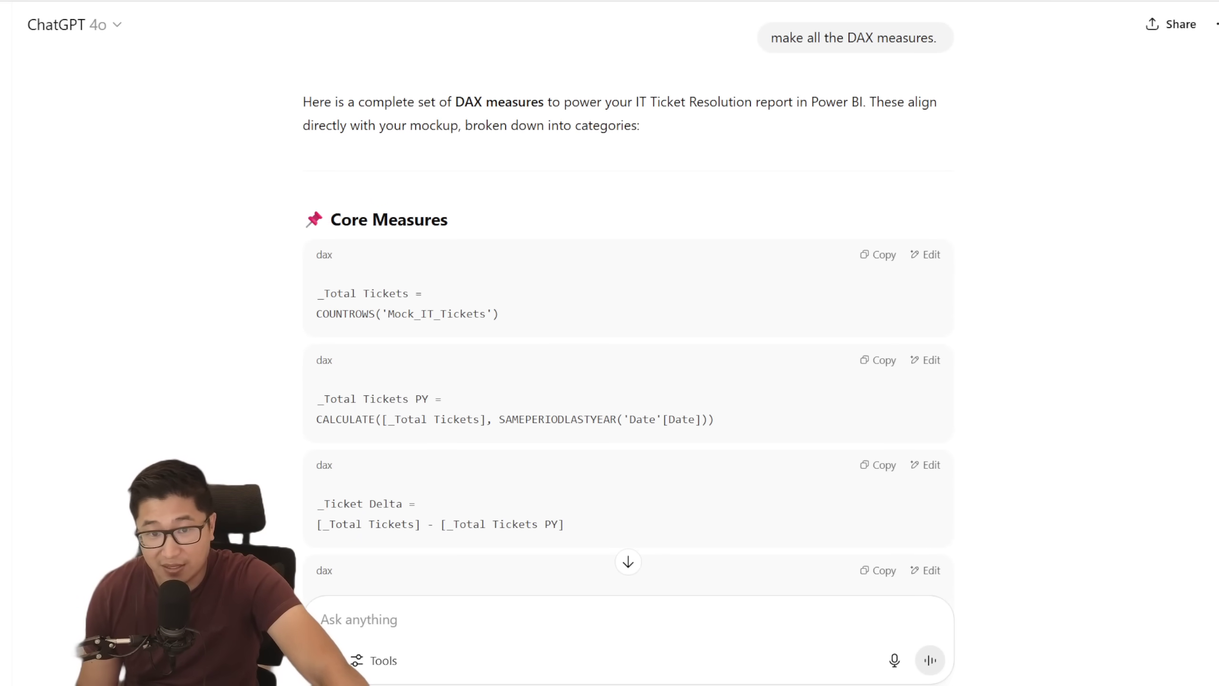
scroll(896, 274, "down", 7)
scroll(896, 274, "up", 8)
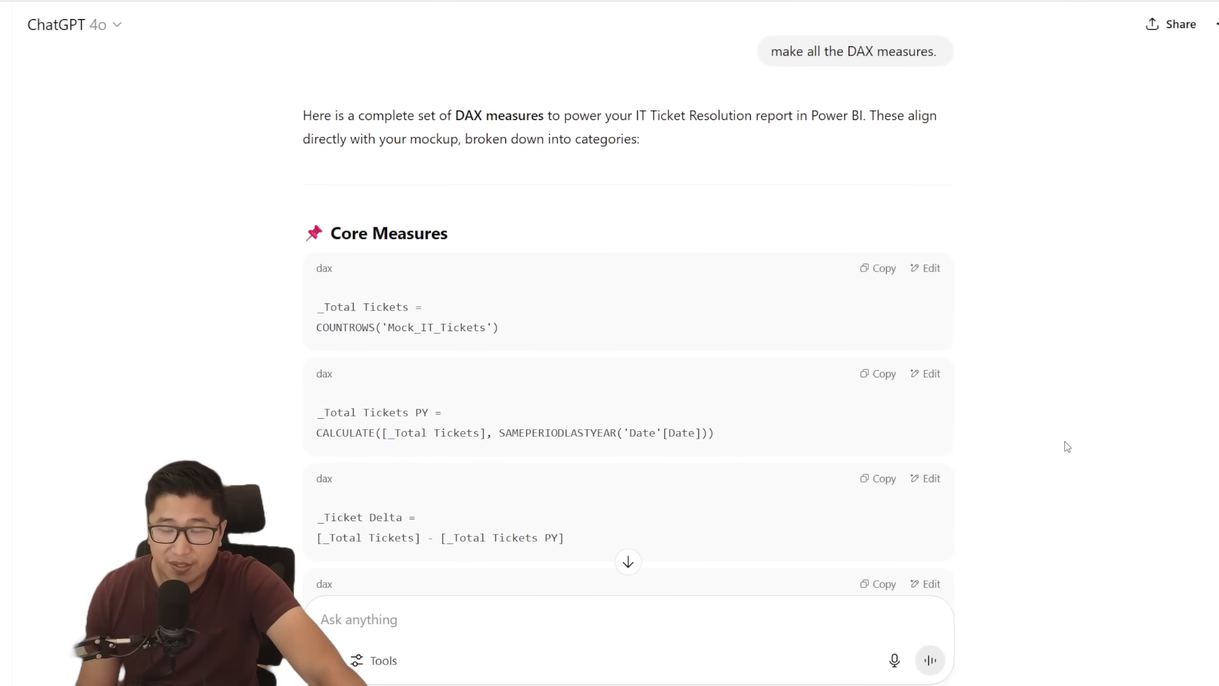
scroll(1086, 472, "down", 18)
scroll(1103, 500, "down", 20)
scroll(1110, 504, "down", 3)
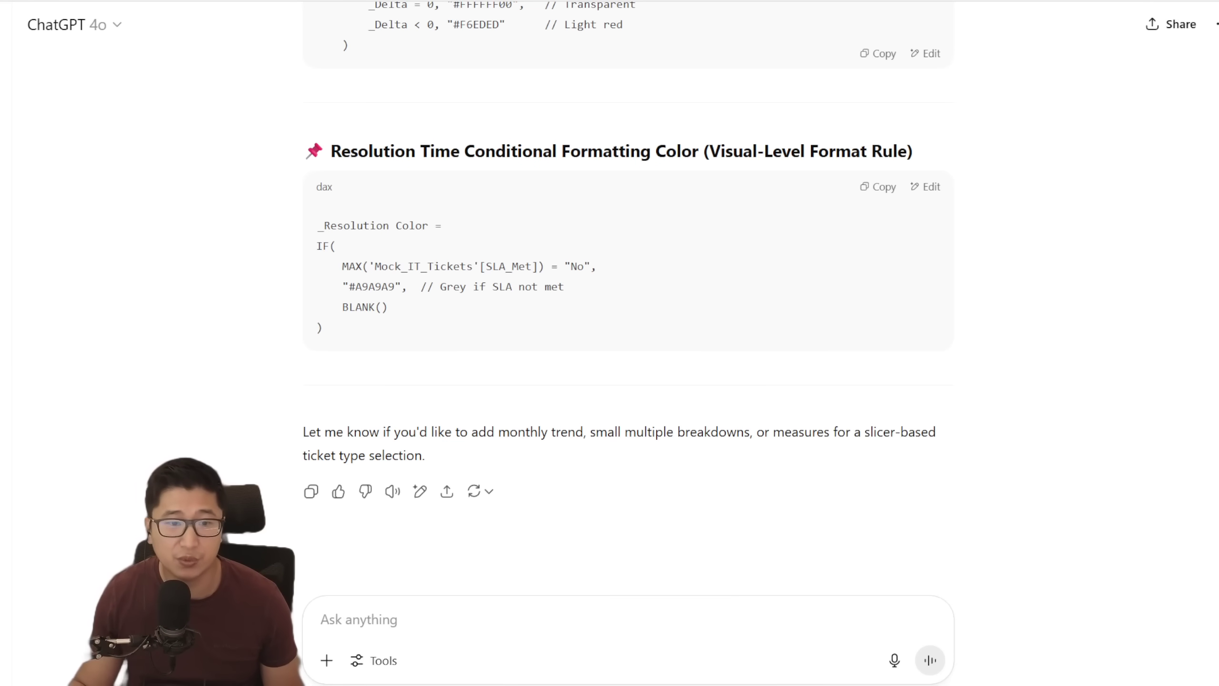
key("alt+Tab")
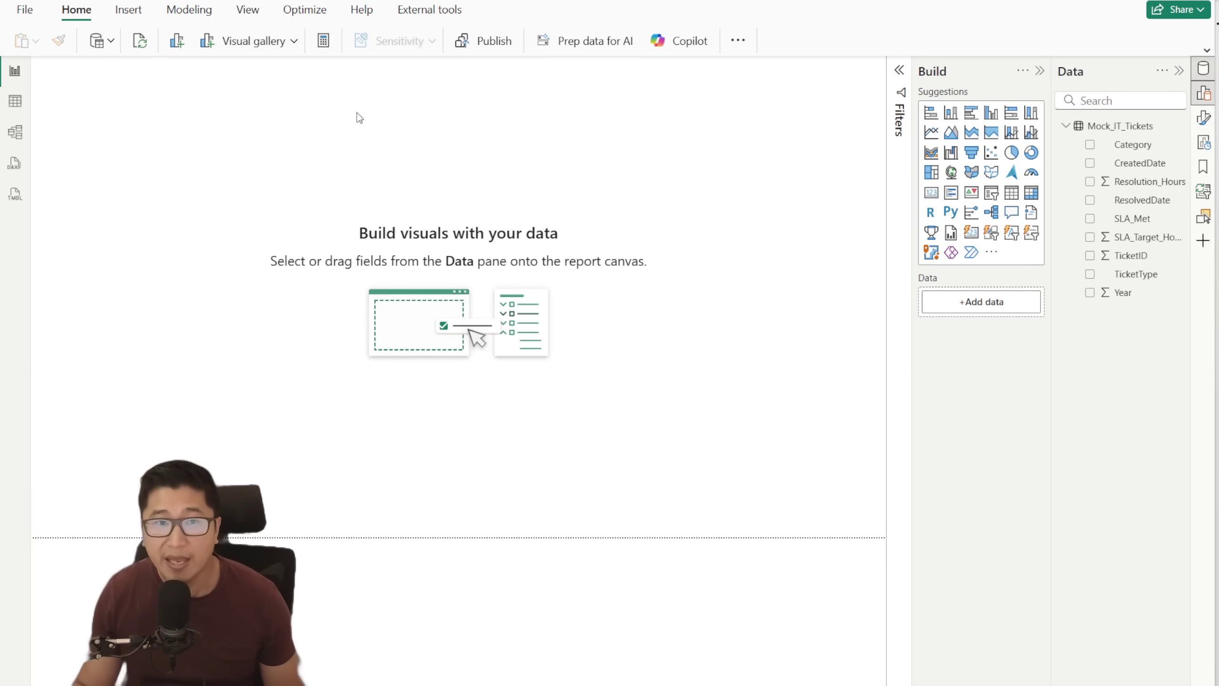
- Create a new calculated table _MEASURES = {1} from the Modeling ribbon
left_click(186, 10)
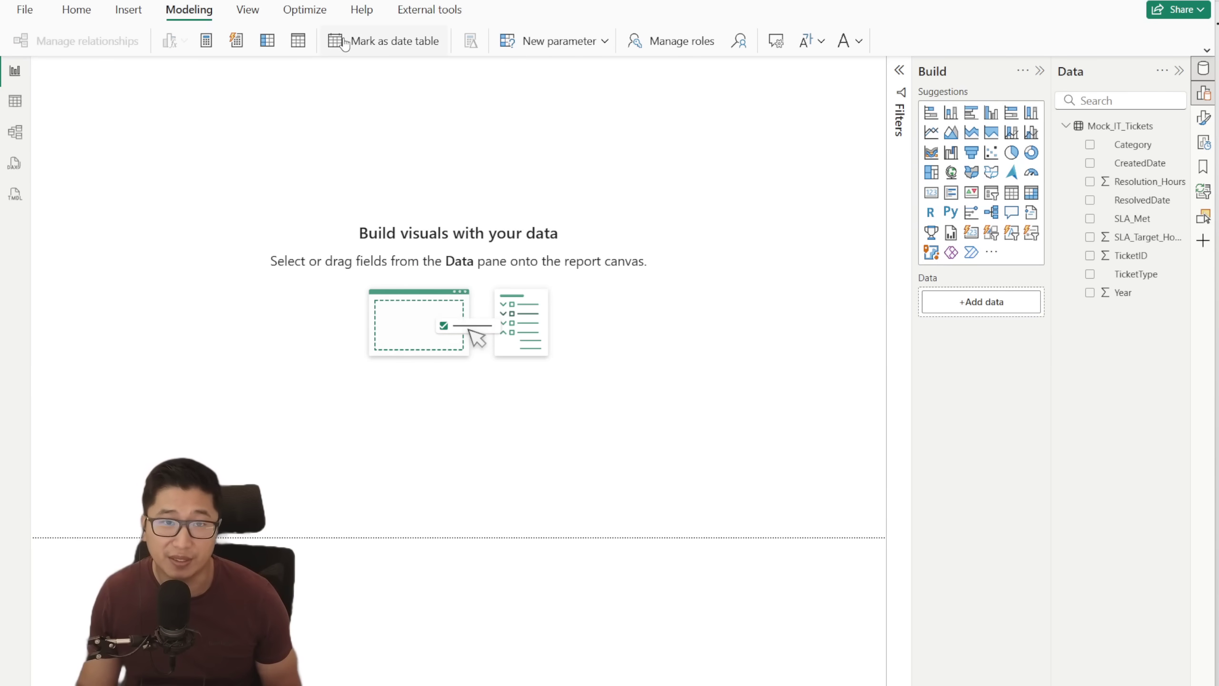
left_click(298, 40)
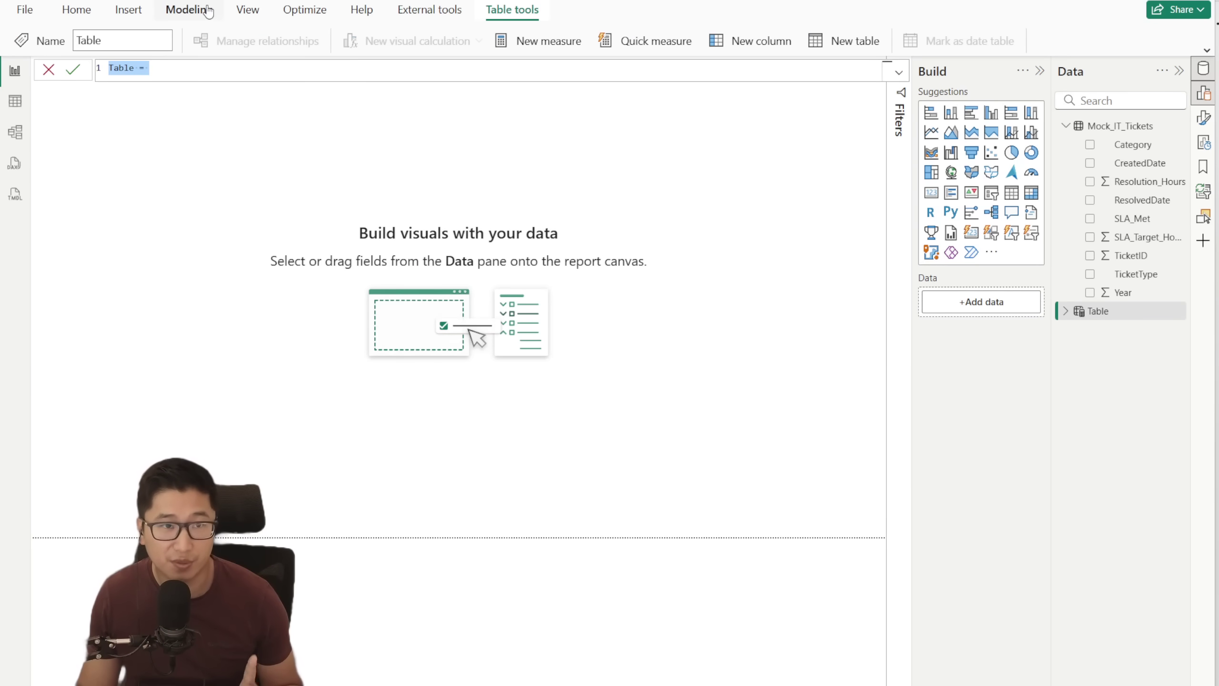
type("M")
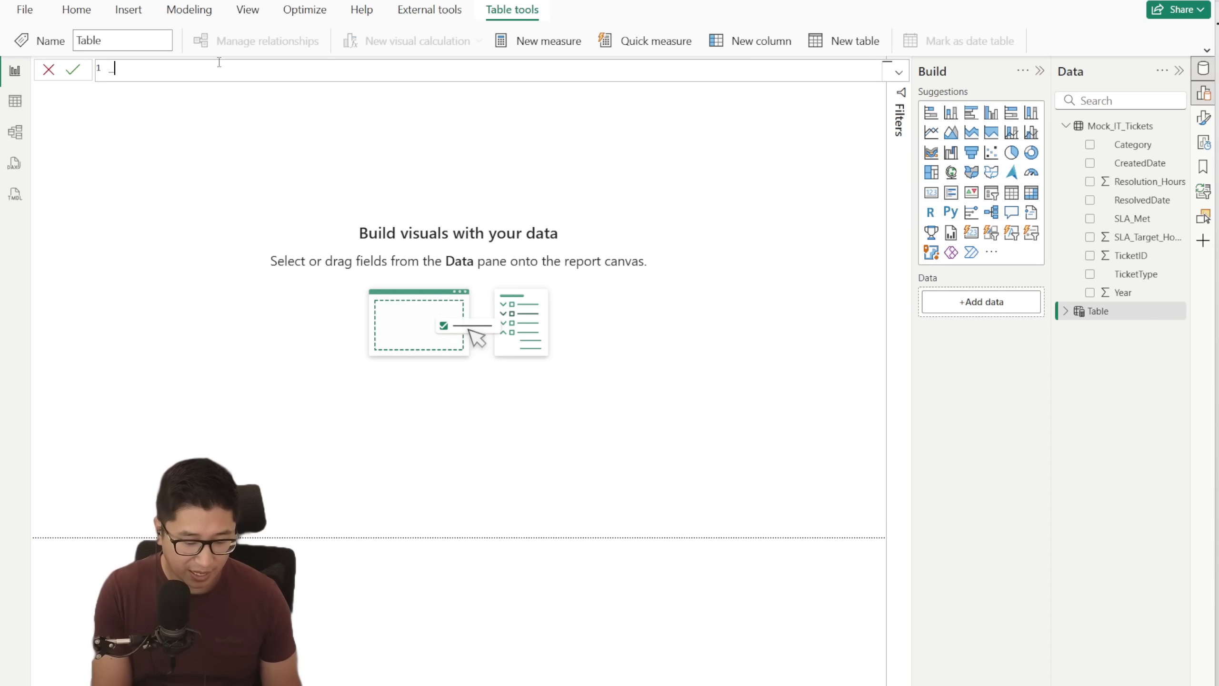
type("MEASURES = ")
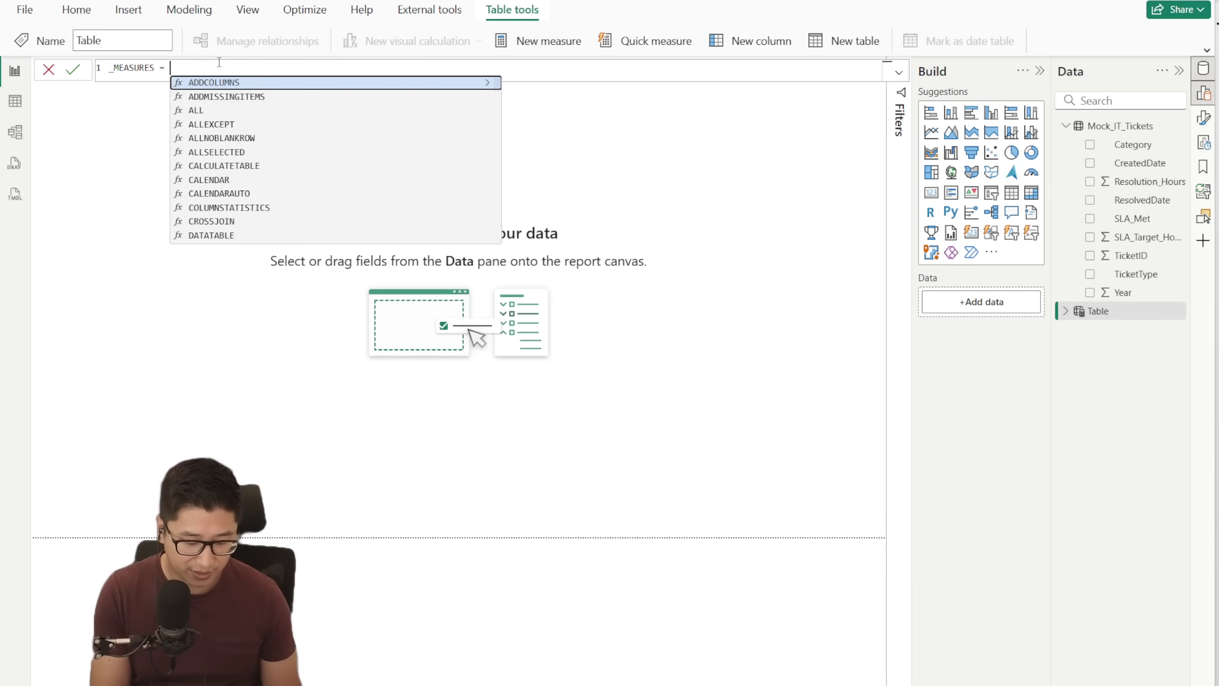
type("{1}")
scroll(222, 65, "up", 5, "ctrl")
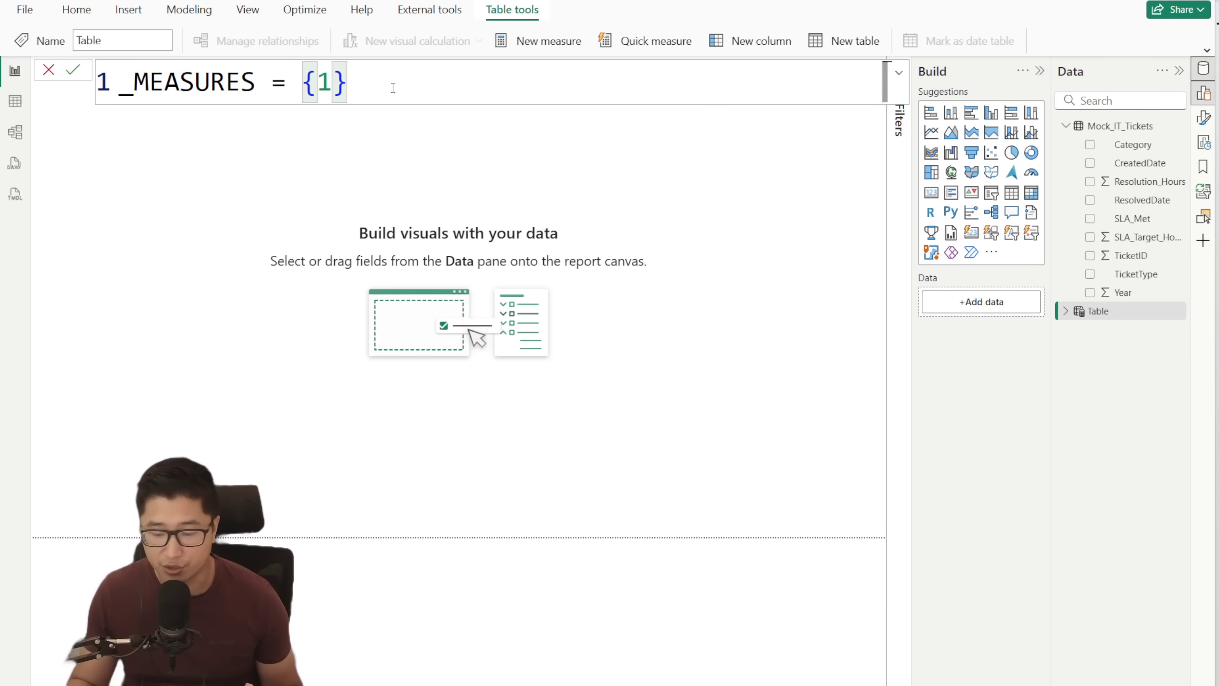
key("Return")
left_click(1068, 127)
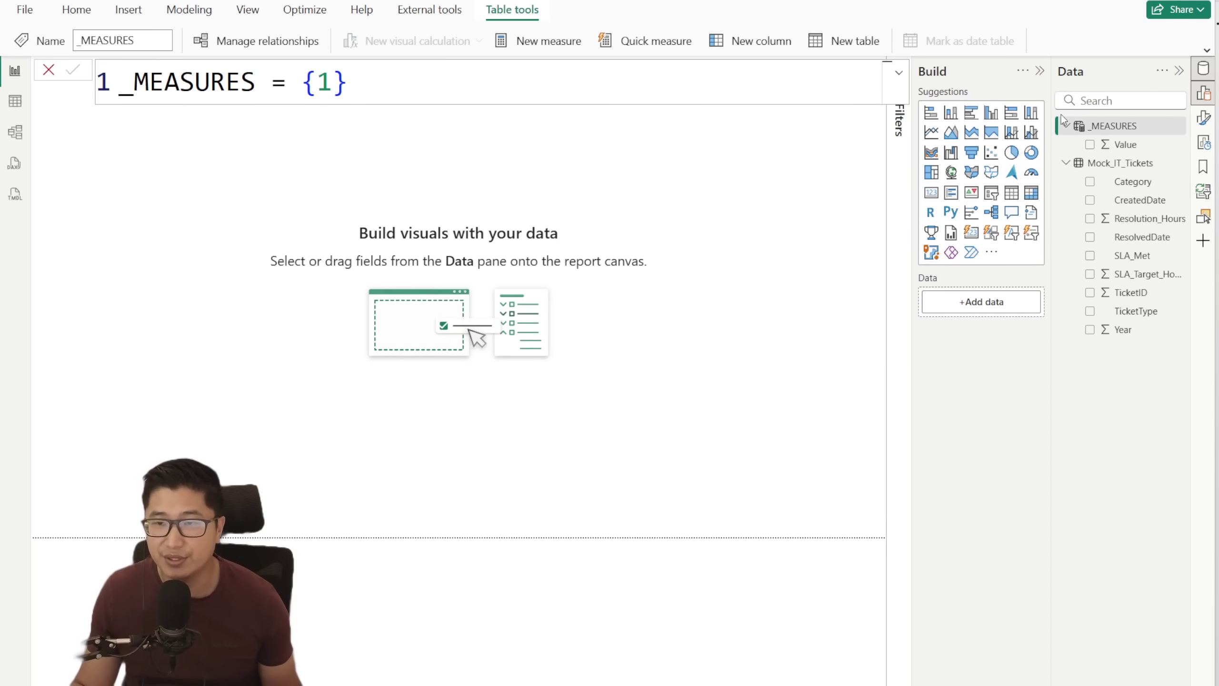
- Add a placeholder measure blank = blank() to the _MEASURES table
right_click(1066, 123)
left_click(1053, 159)
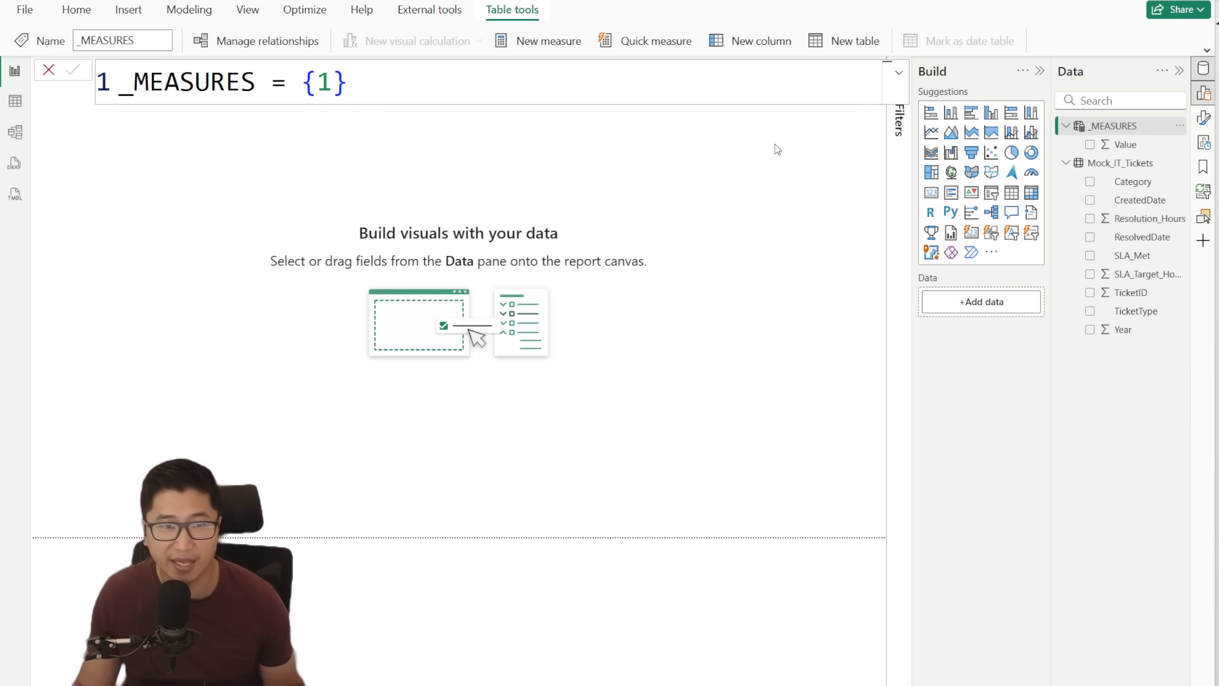
type("blank")
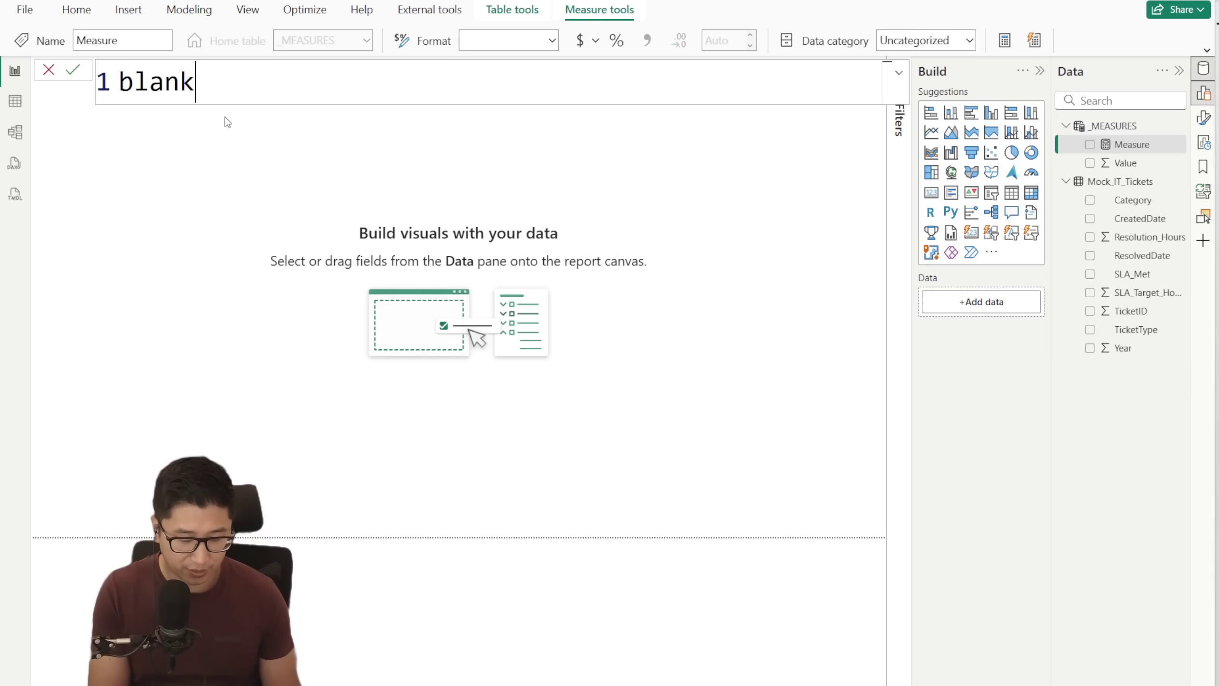
type("(")
key("BackSpace")
key("BackSpace")
type("= blank(")
key("Return")
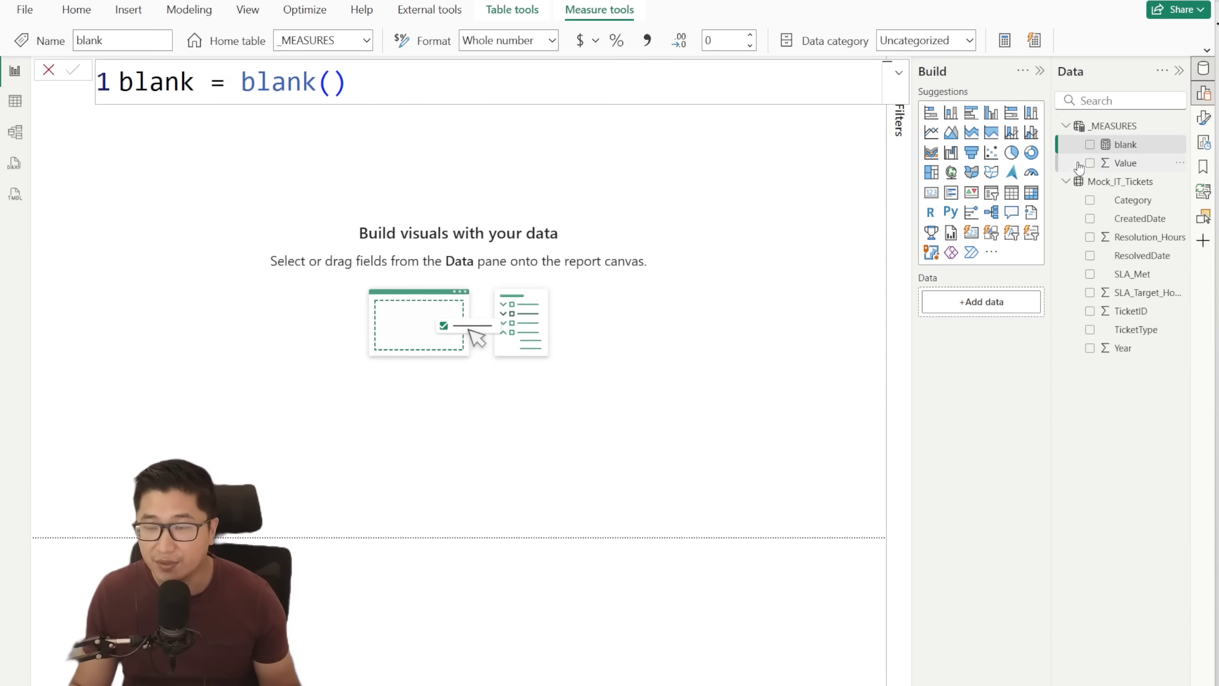
- Hide the Value column of _MEASURES and turn on View hidden
right_click(1122, 164)
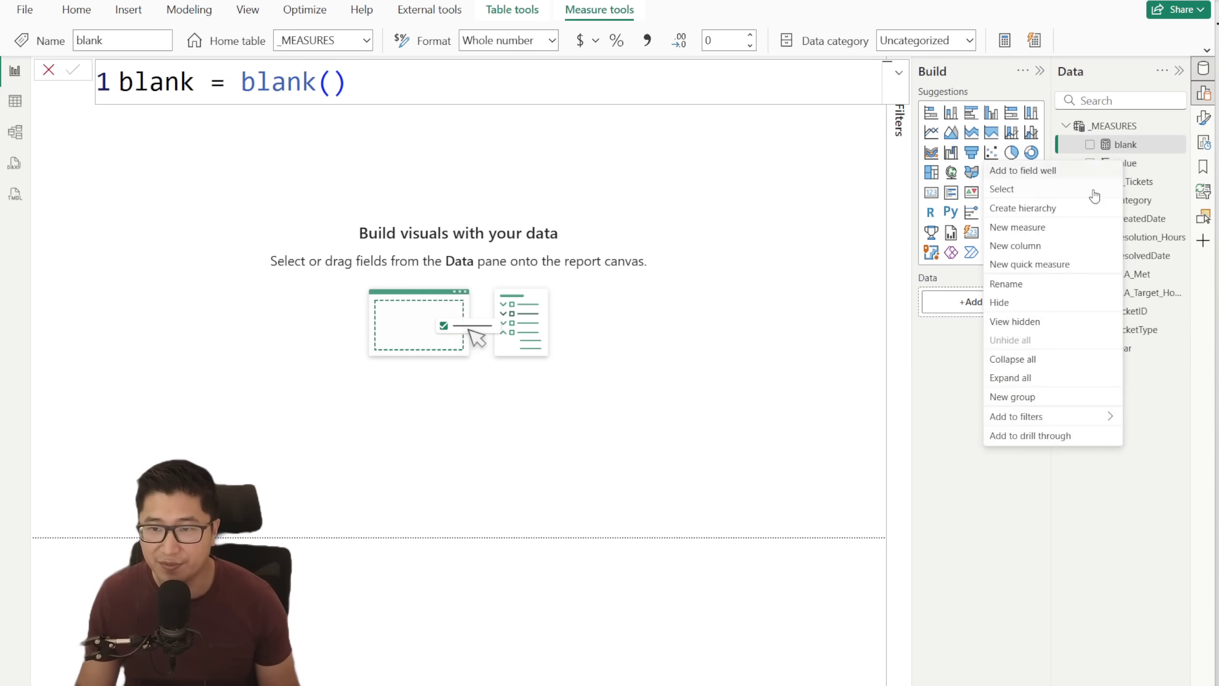
left_click(1028, 303)
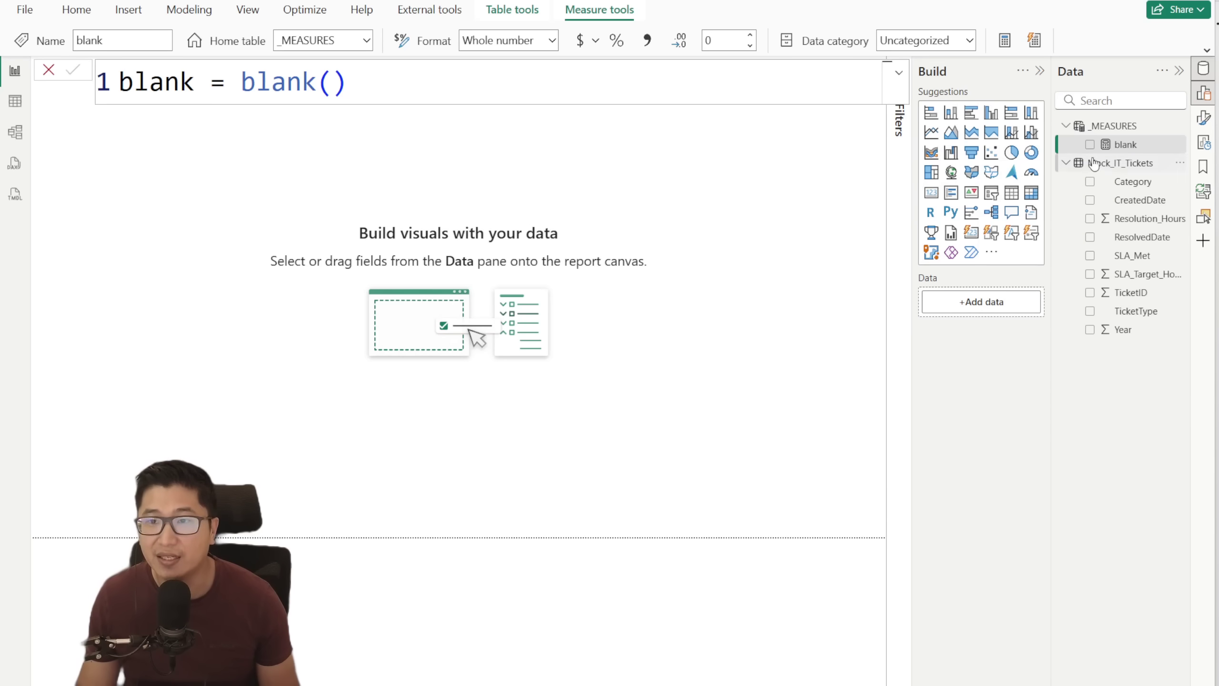
left_click(1092, 153)
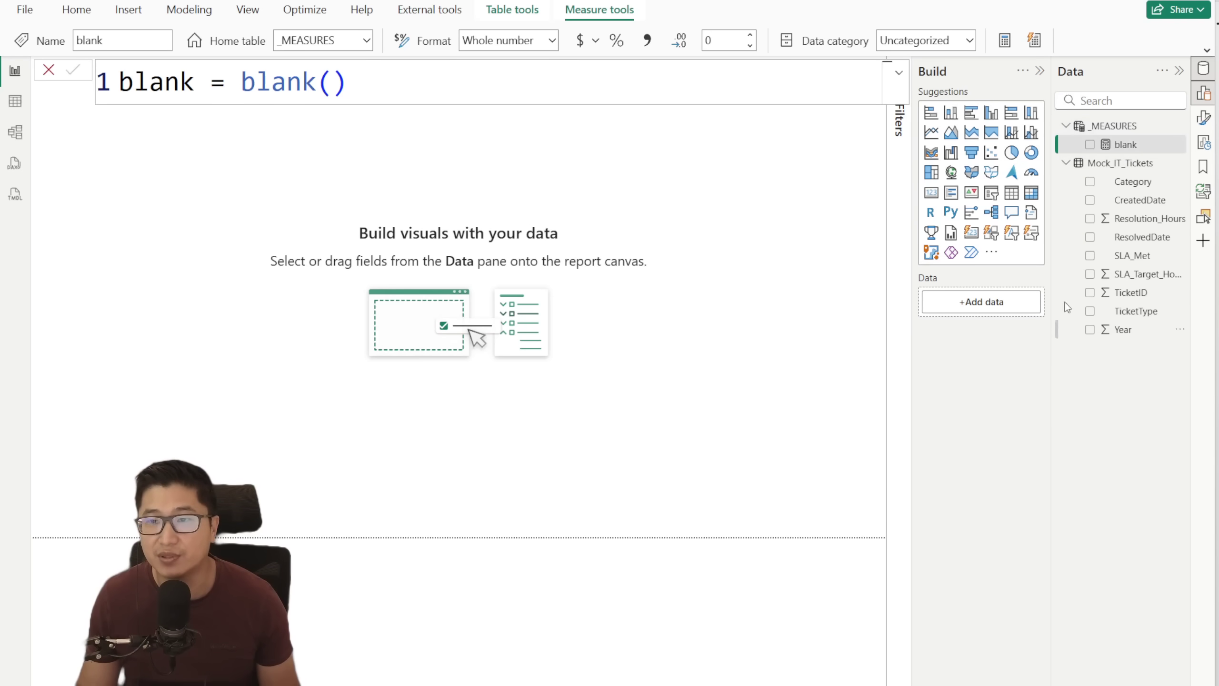
right_click(1110, 148)
left_click(1008, 320)
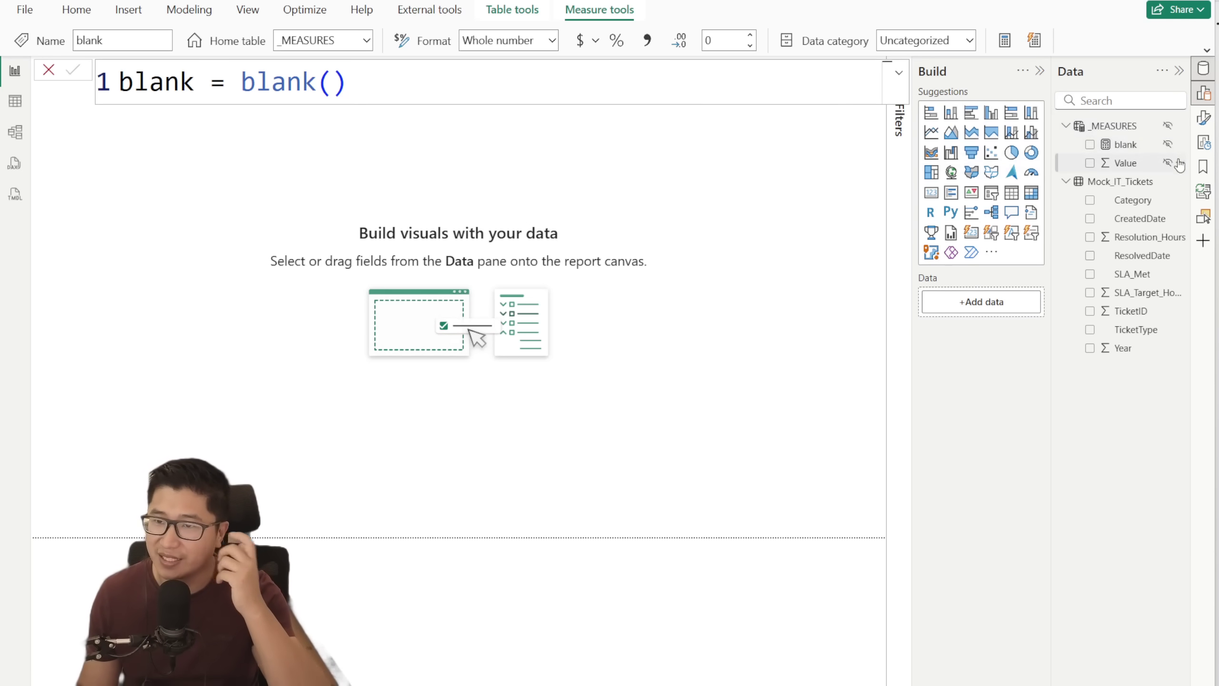
mouse_move(1168, 129)
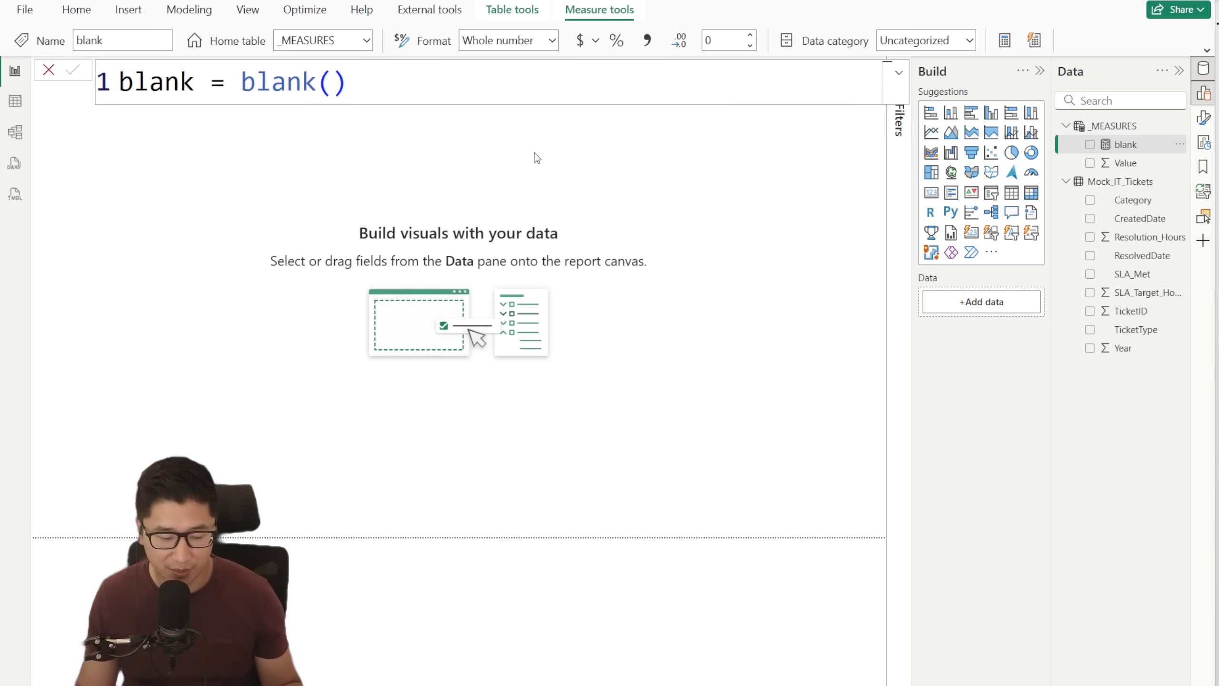
- Switch to DAX query view and try dragging the blank measure into the query
left_click(15, 165)
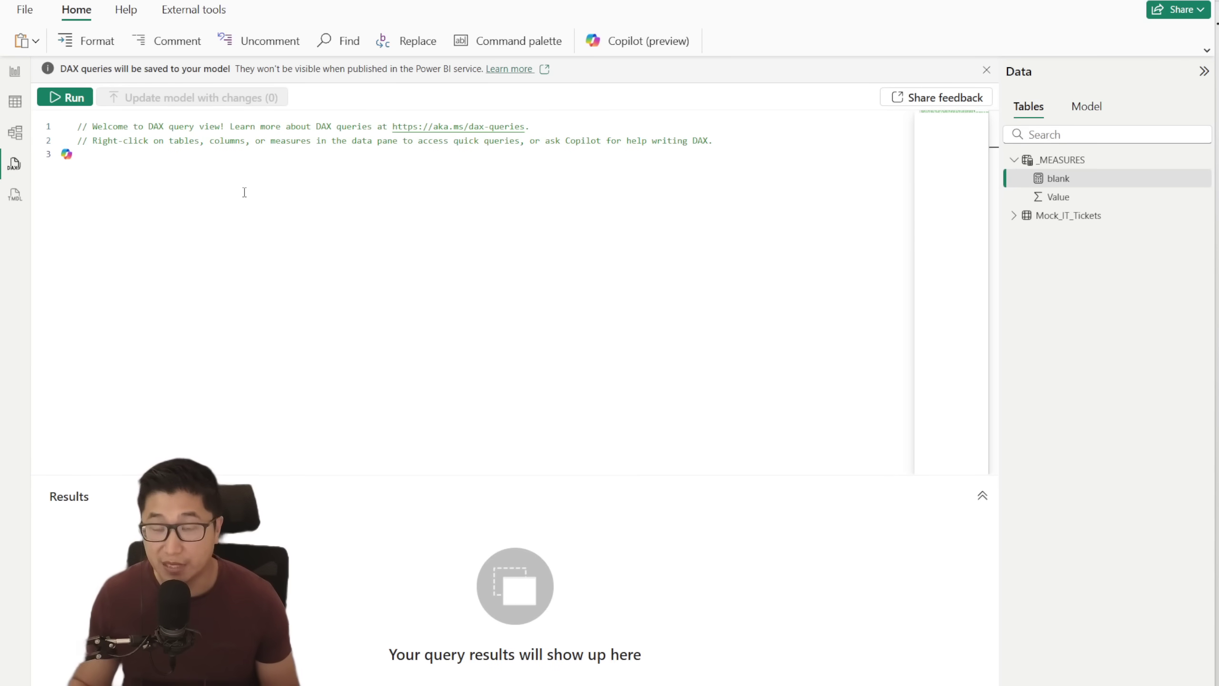
left_click(15, 194)
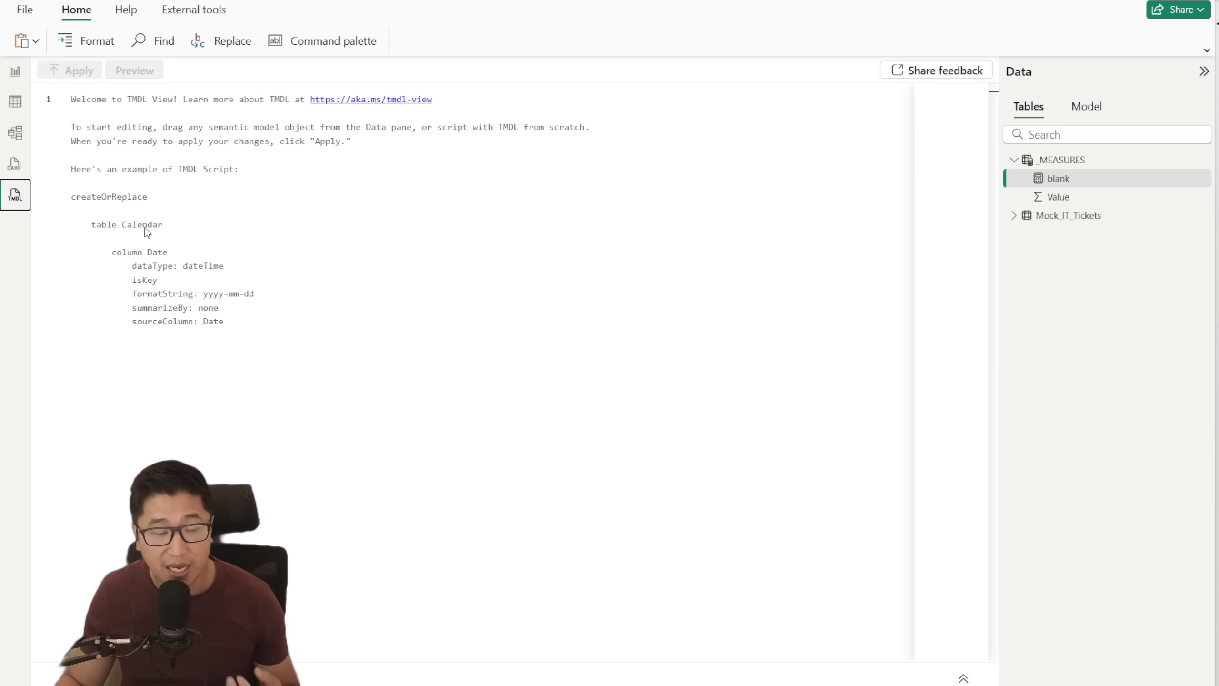
left_click(11, 170)
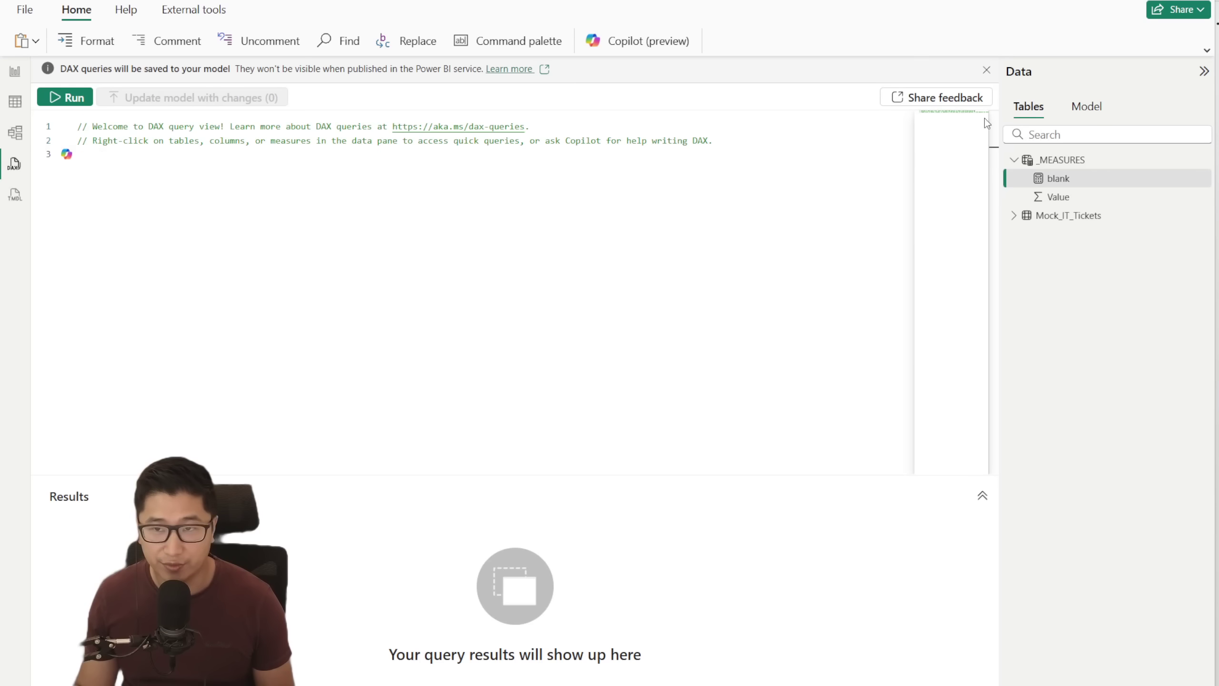
left_click_drag(1095, 185, 613, 212)
- Generate a Define all measures quick query for _MEASURES and delete its EVALUATE part
right_click(1066, 160)
mouse_move(1088, 168)
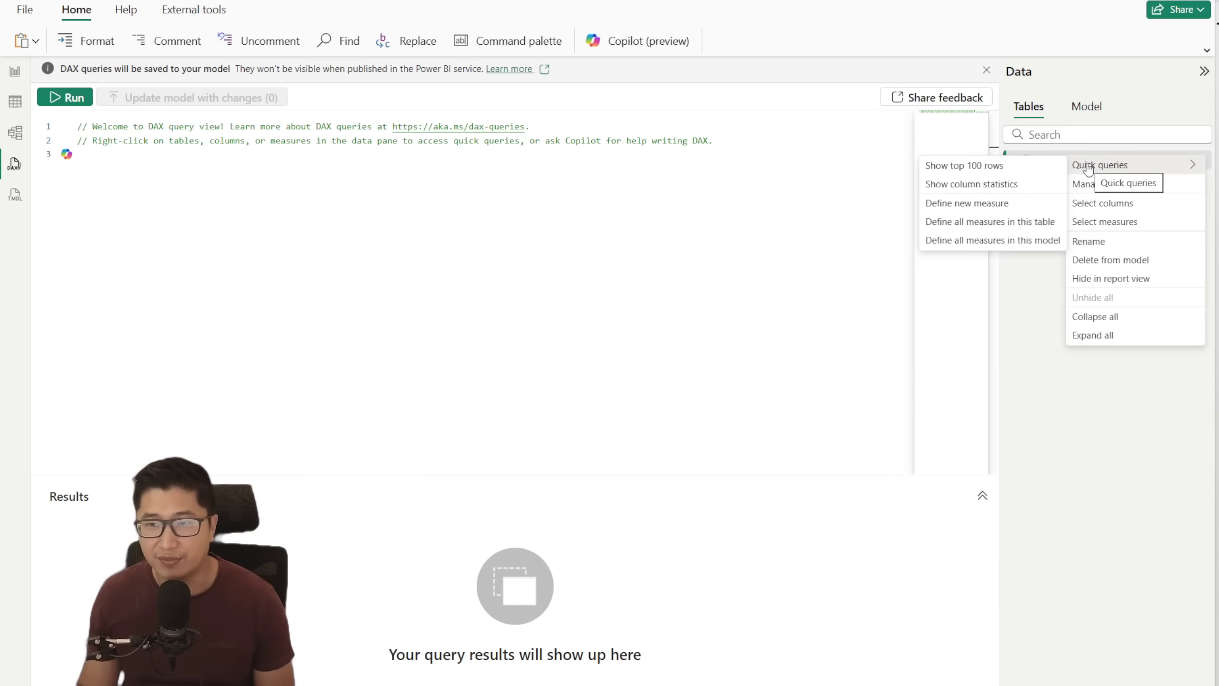
left_click(1022, 228)
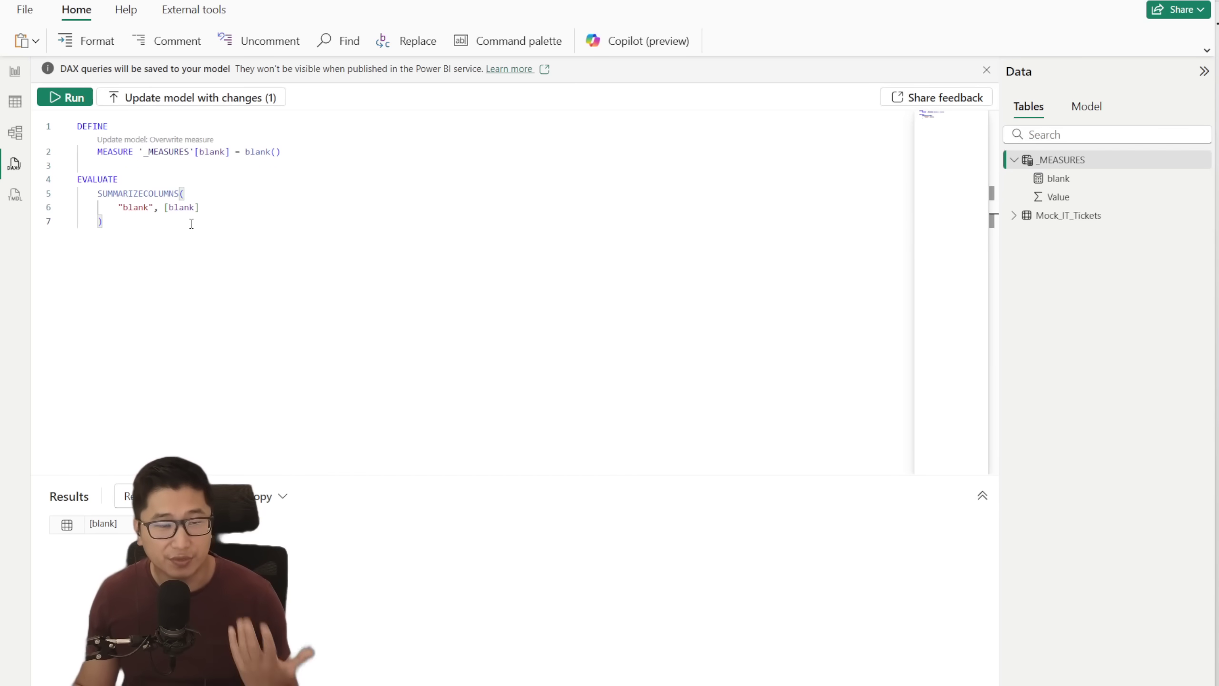
left_click_drag(169, 236, 77, 179)
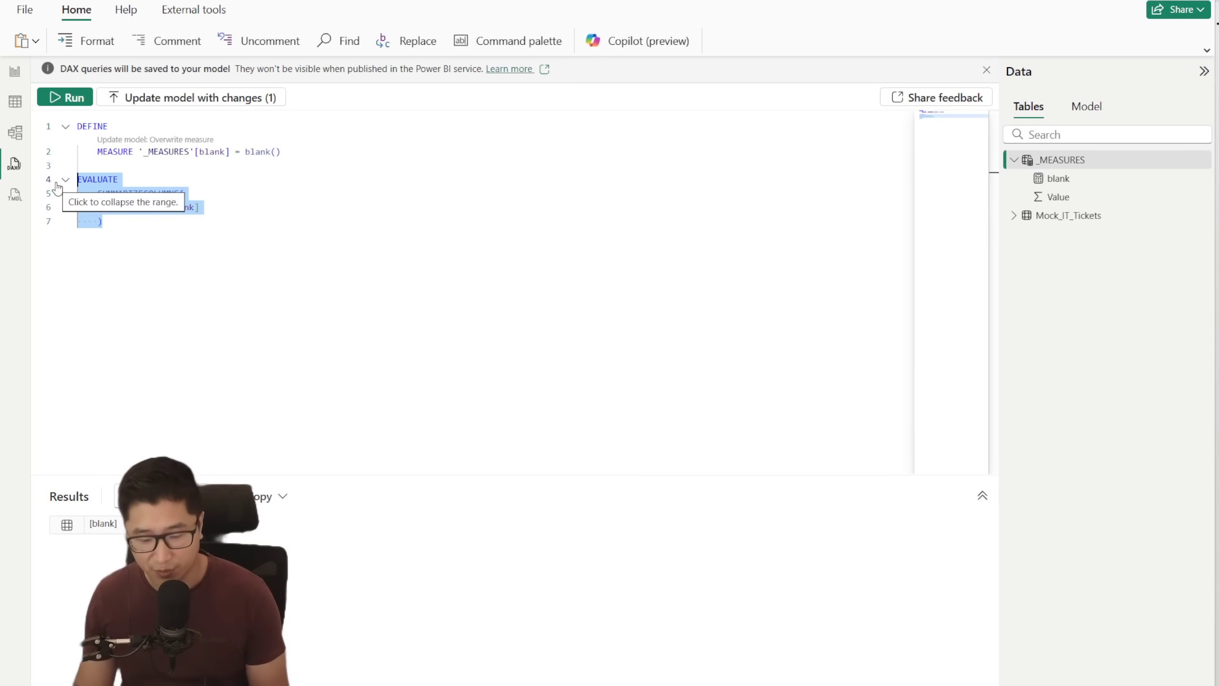
key("Delete")
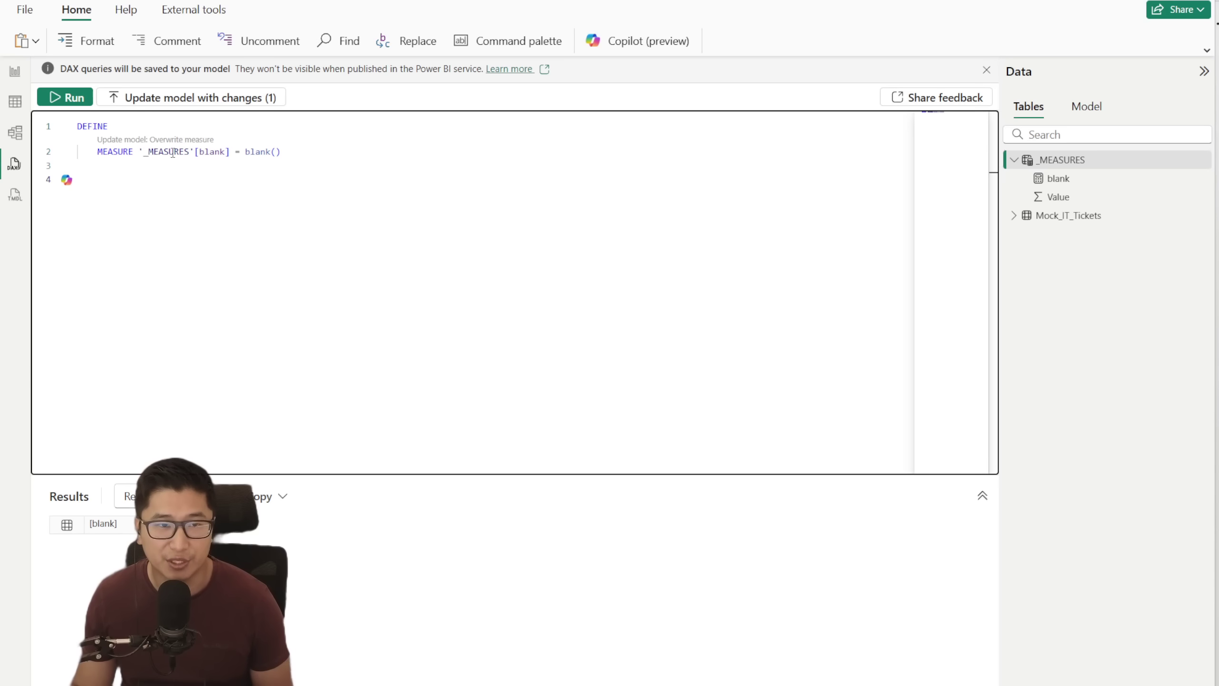
- Paste the DEFINE statement into ChatGPT, requesting all measures in that syntax
left_click_drag(77, 179, 49, 127)
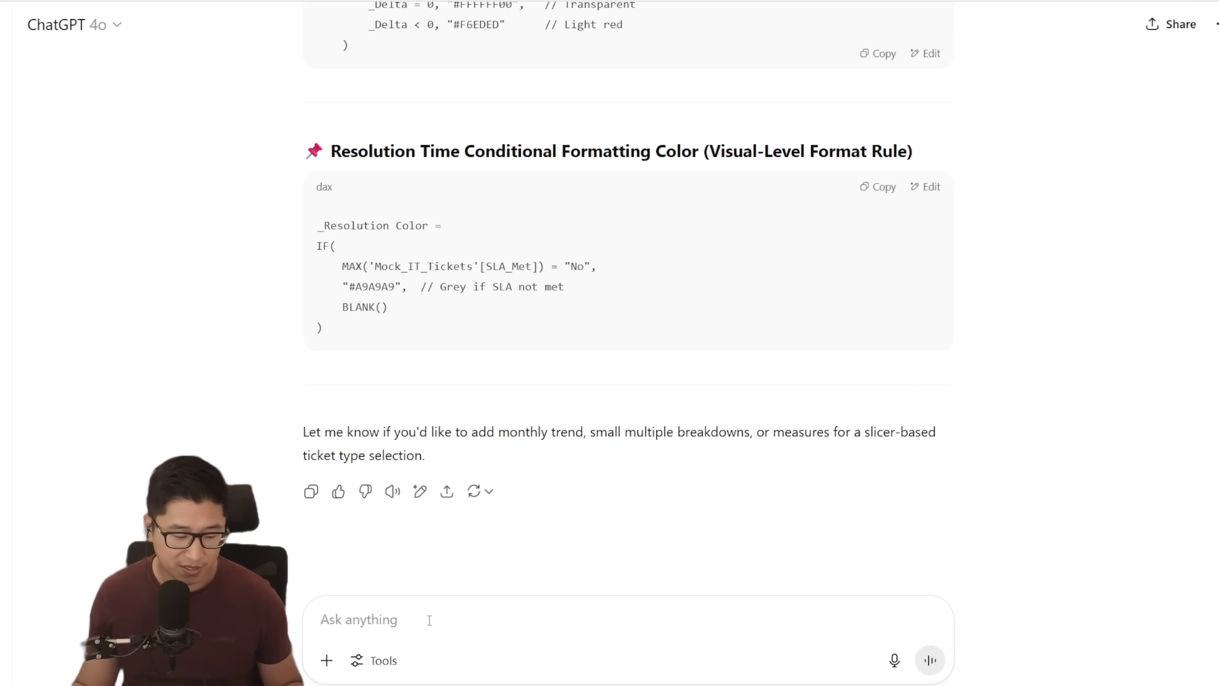
type("Please output all the DAX as one piece of code, following this syntax  DEFINE     MEASURE '_MEASURES'[blank] = blank()   blank is the measure name denoted by [blank], and '_Measures' is the table name. MEASURE defines the statement as a measure")
key("Return")
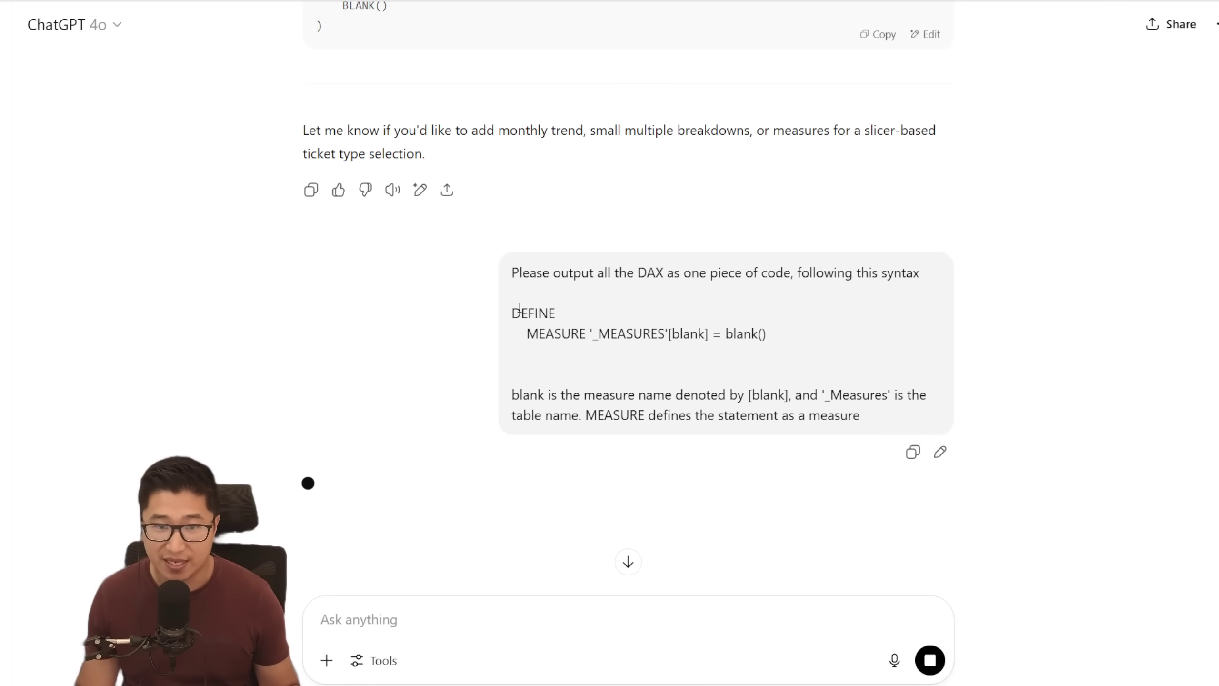
- Highlight MEASURE, the table name and [blank] in the pasted example syntax
left_click_drag(527, 333, 671, 334)
left_click(653, 366)
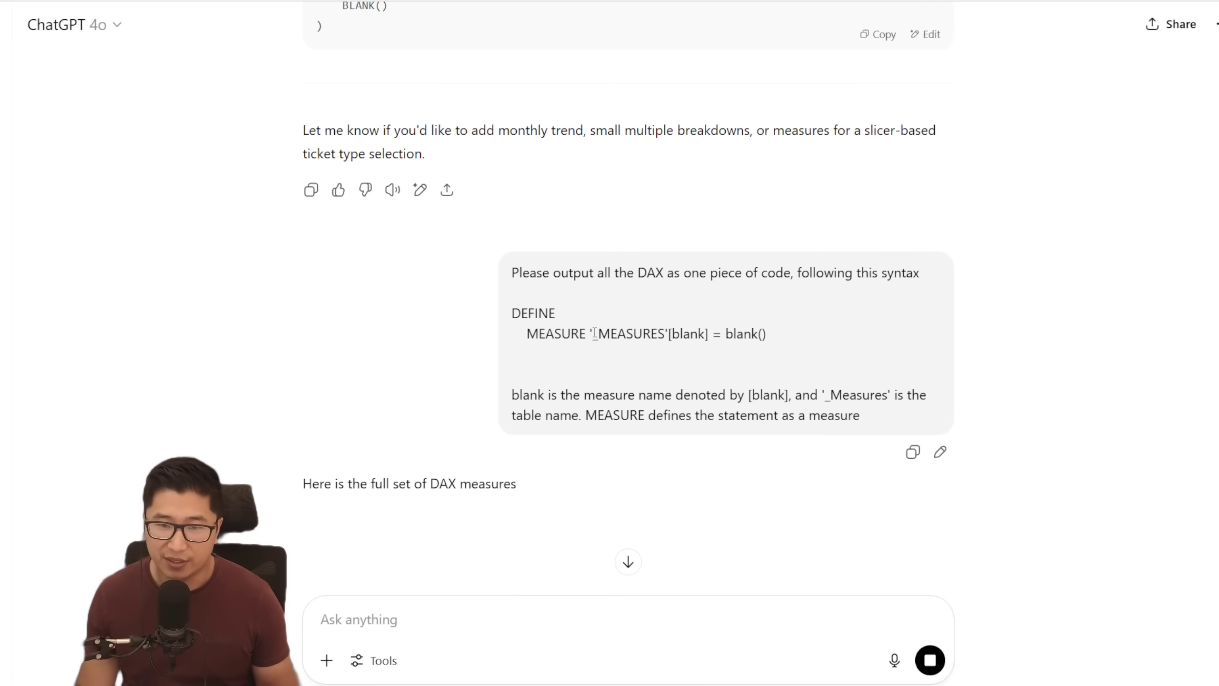
left_click_drag(593, 333, 668, 334)
left_click(671, 334)
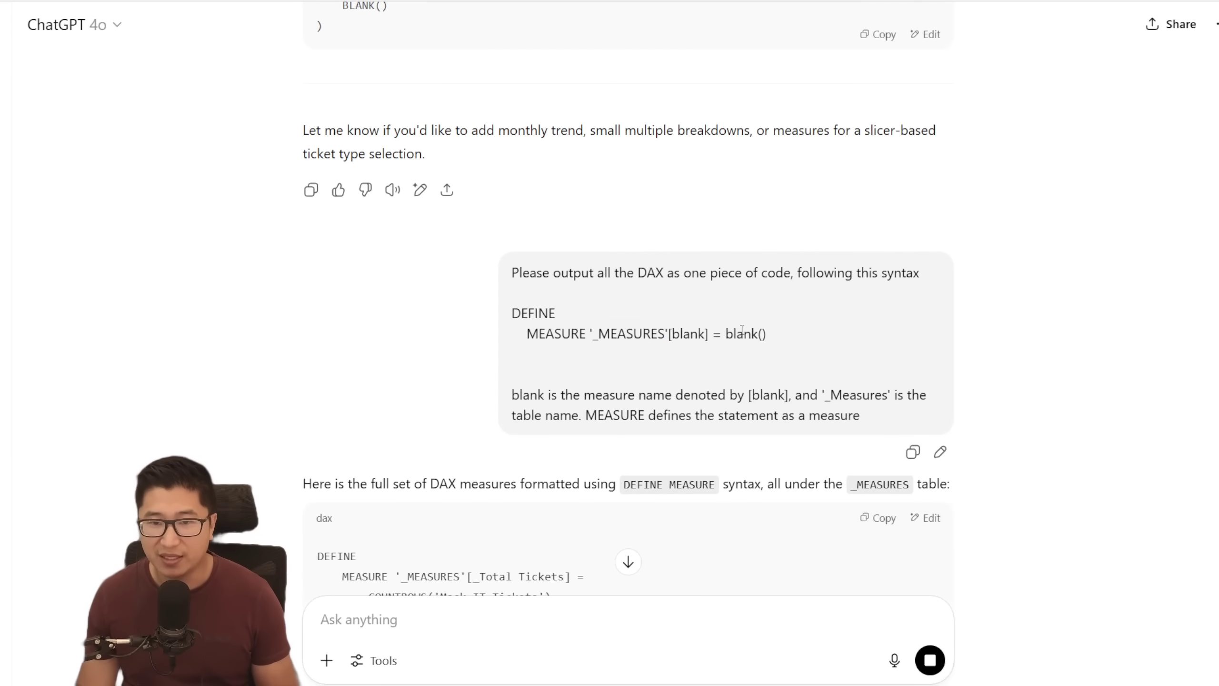
scroll(692, 375, "down", 2)
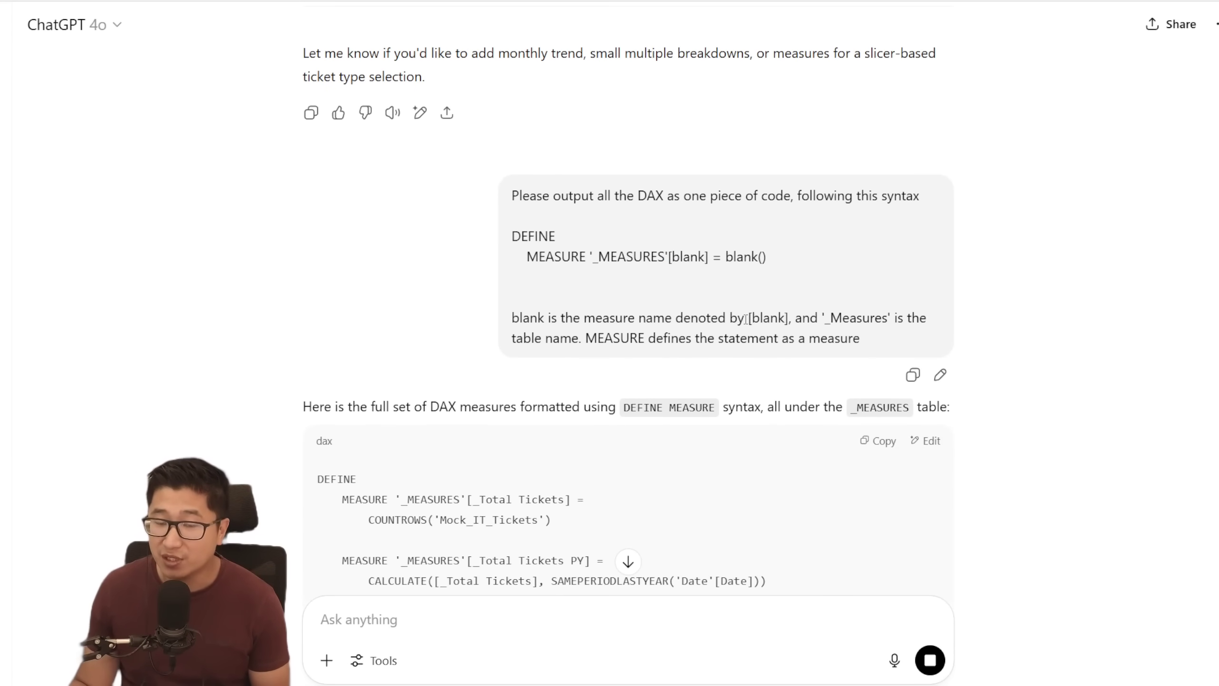
left_click_drag(754, 317, 877, 317)
left_click(815, 319)
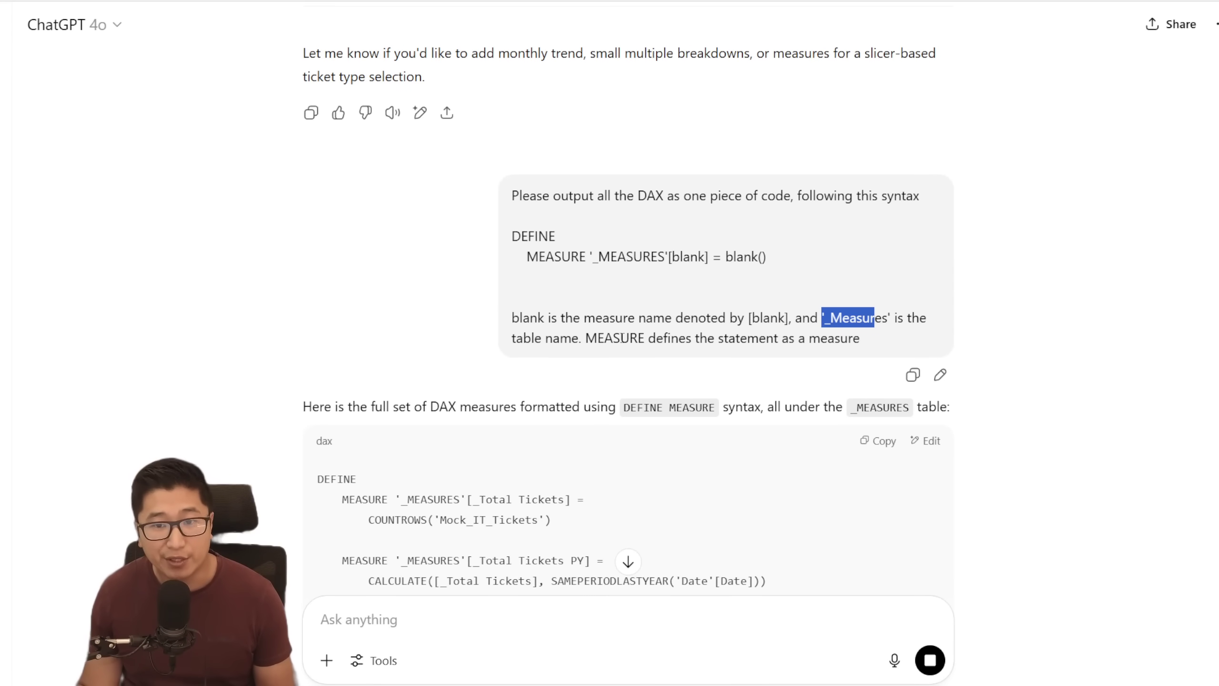
left_click_drag(527, 253, 585, 253)
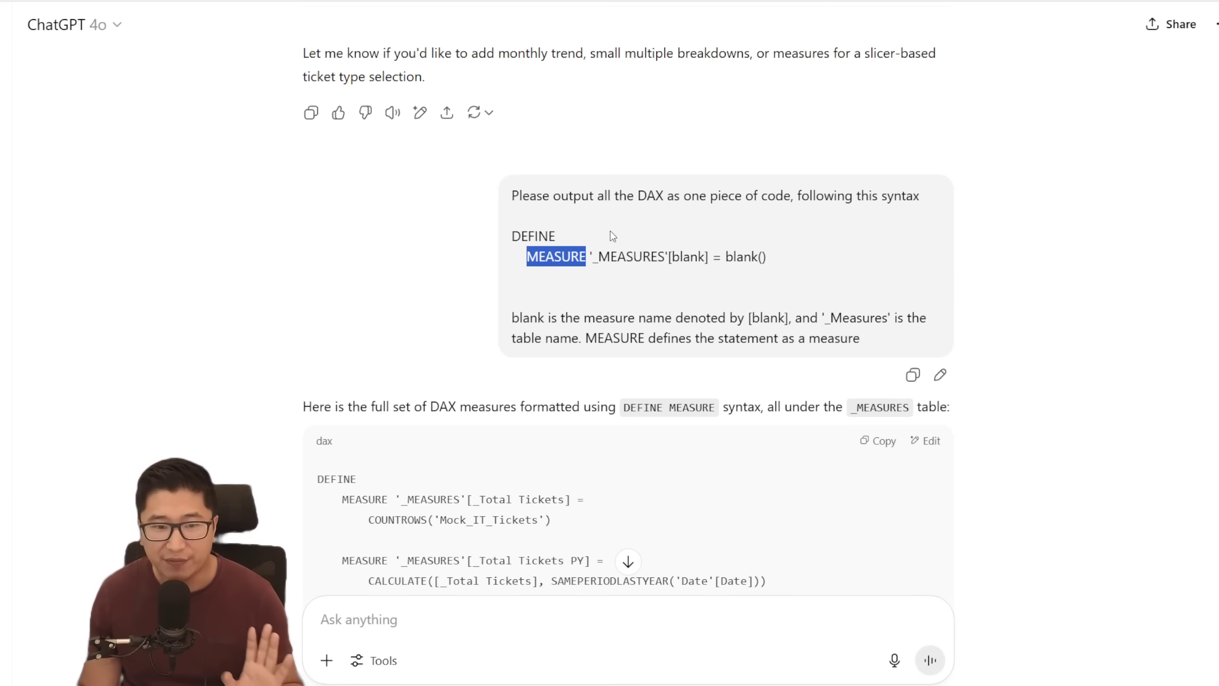
- Scroll to the end of ChatGPT's DEFINE MEASURE block and copy the whole code
scroll(614, 230, "down", 2)
scroll(619, 222, "down", 3)
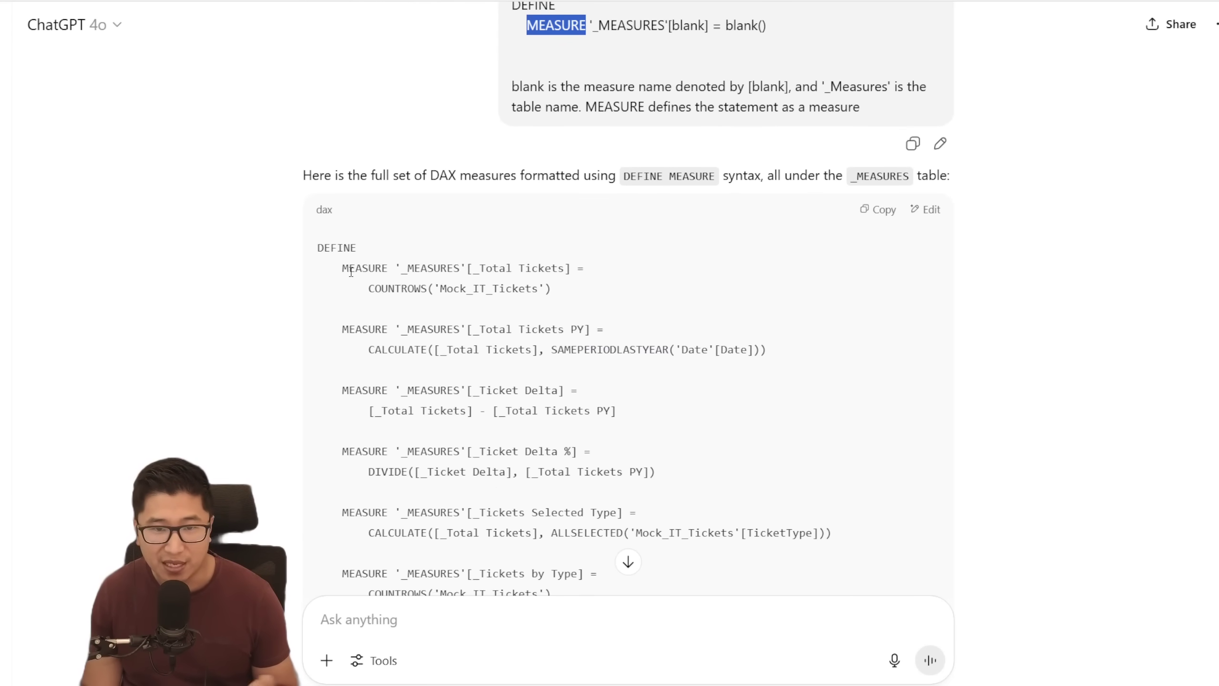
scroll(351, 272, "down", 15)
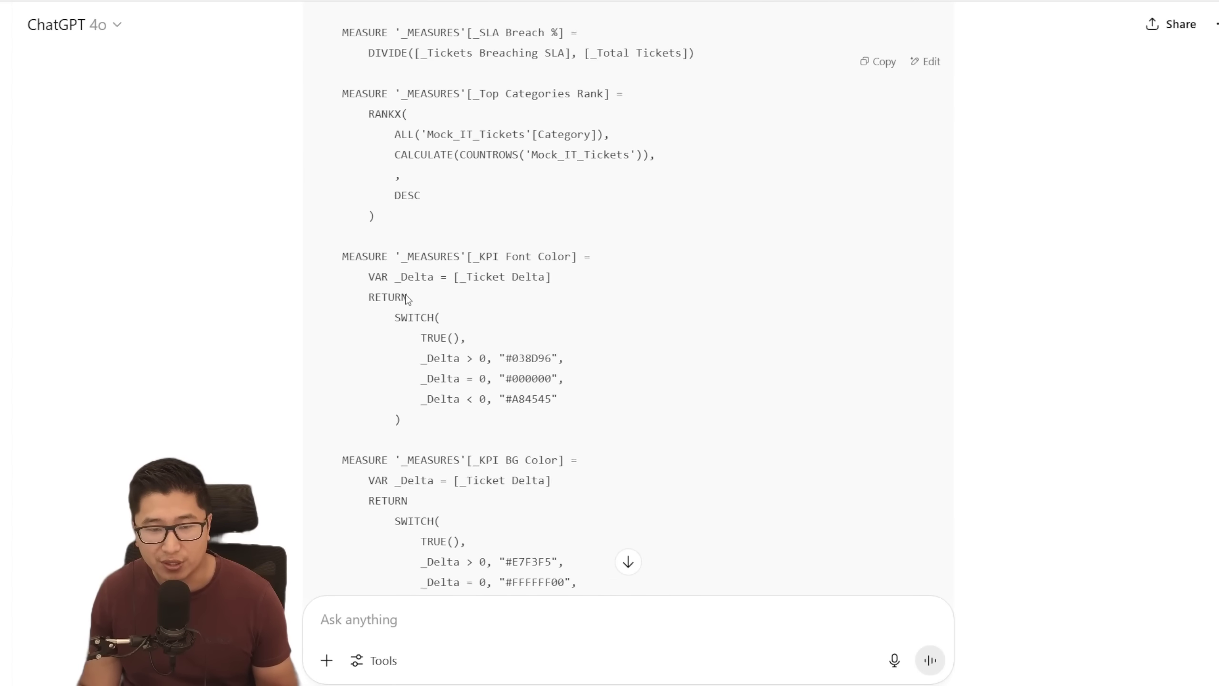
scroll(408, 295, "down", 3)
scroll(412, 293, "down", 3)
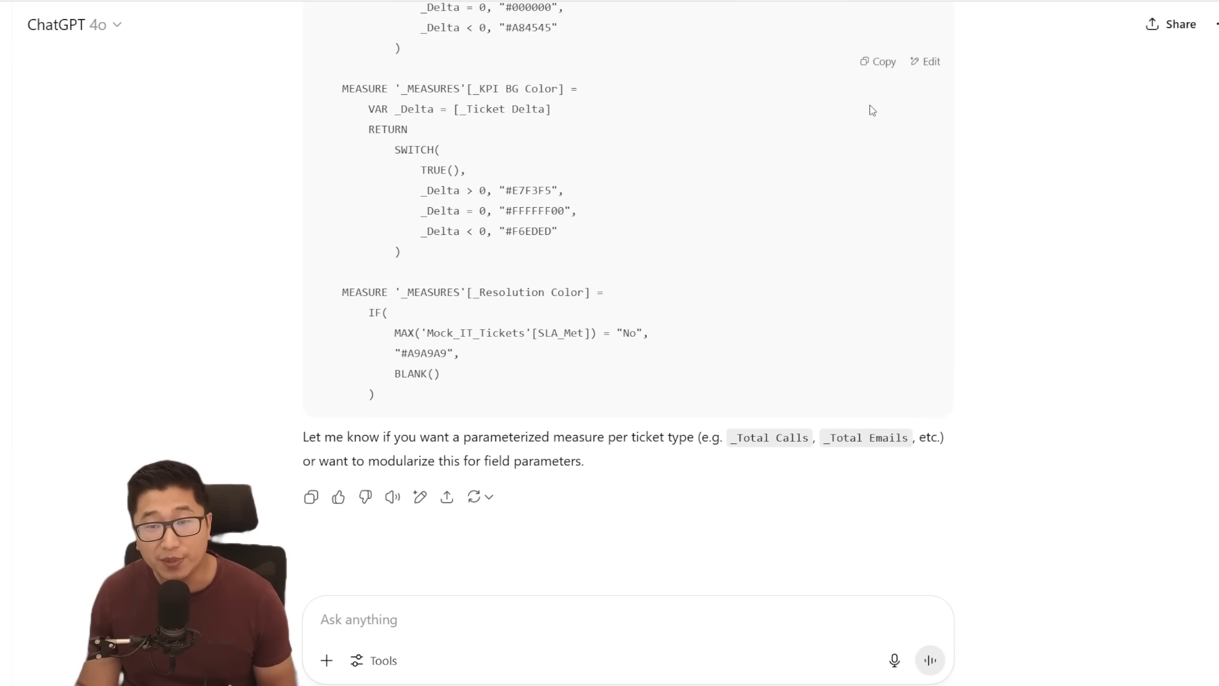
left_click(874, 72)
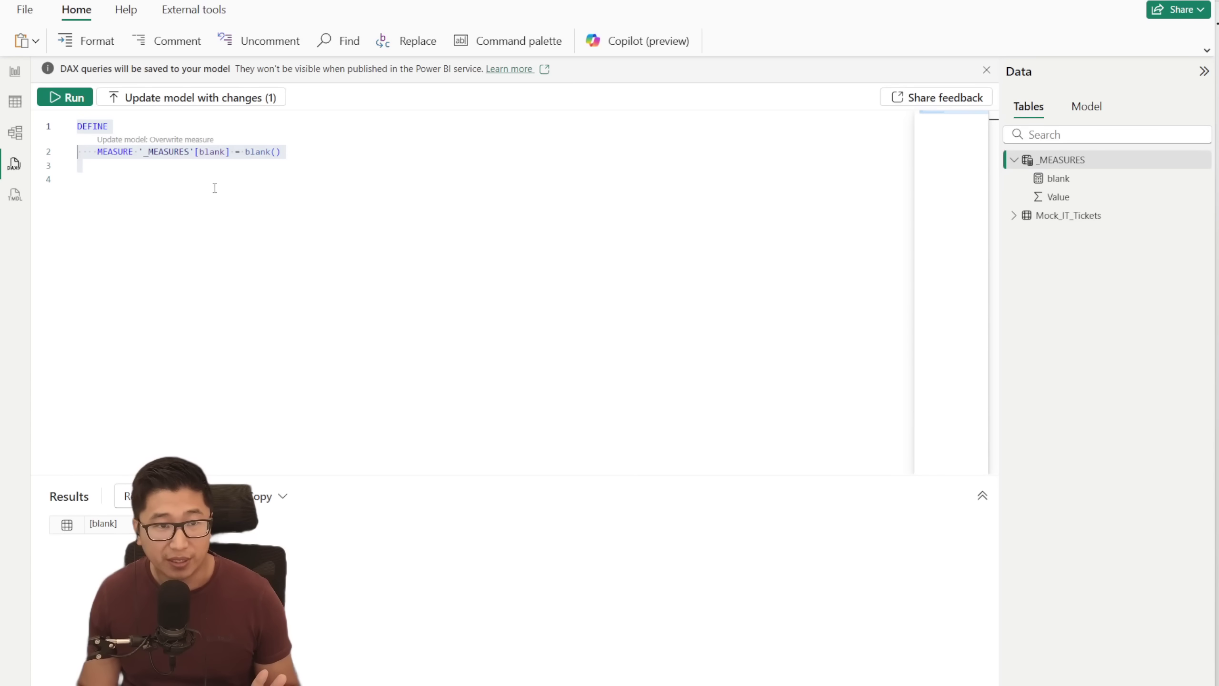
left_click(215, 188)
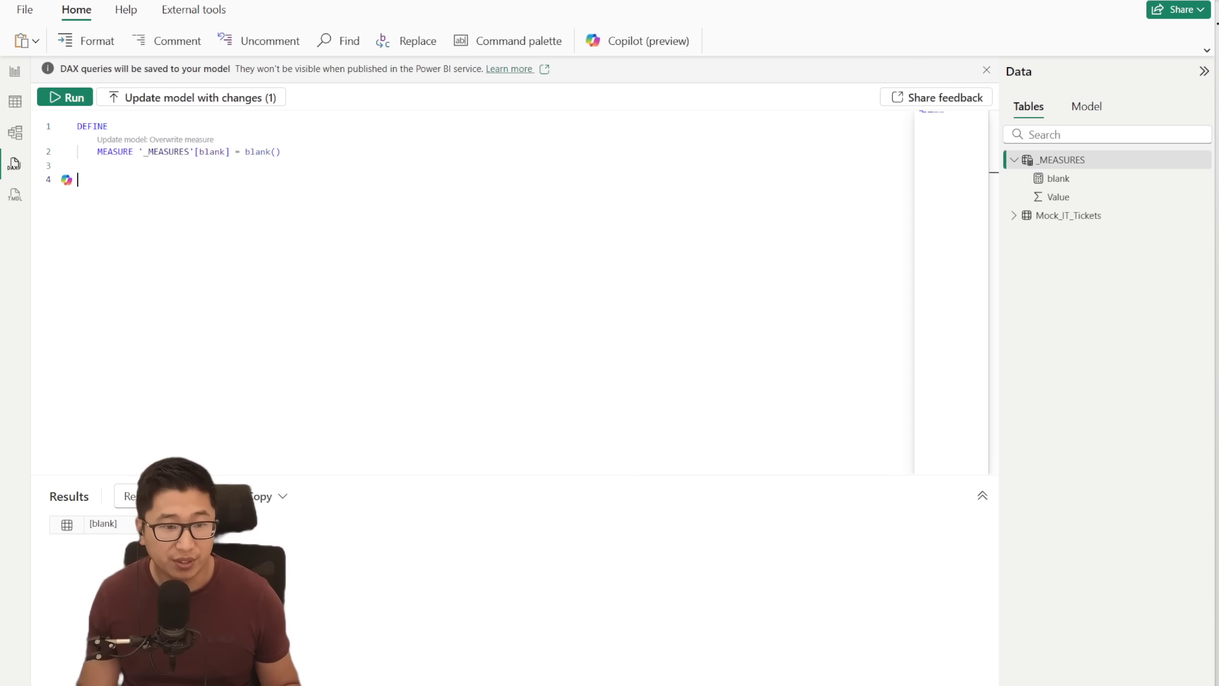
- Replace the query with the generated code and update the model with the 14 measures
key("ctrl+a")
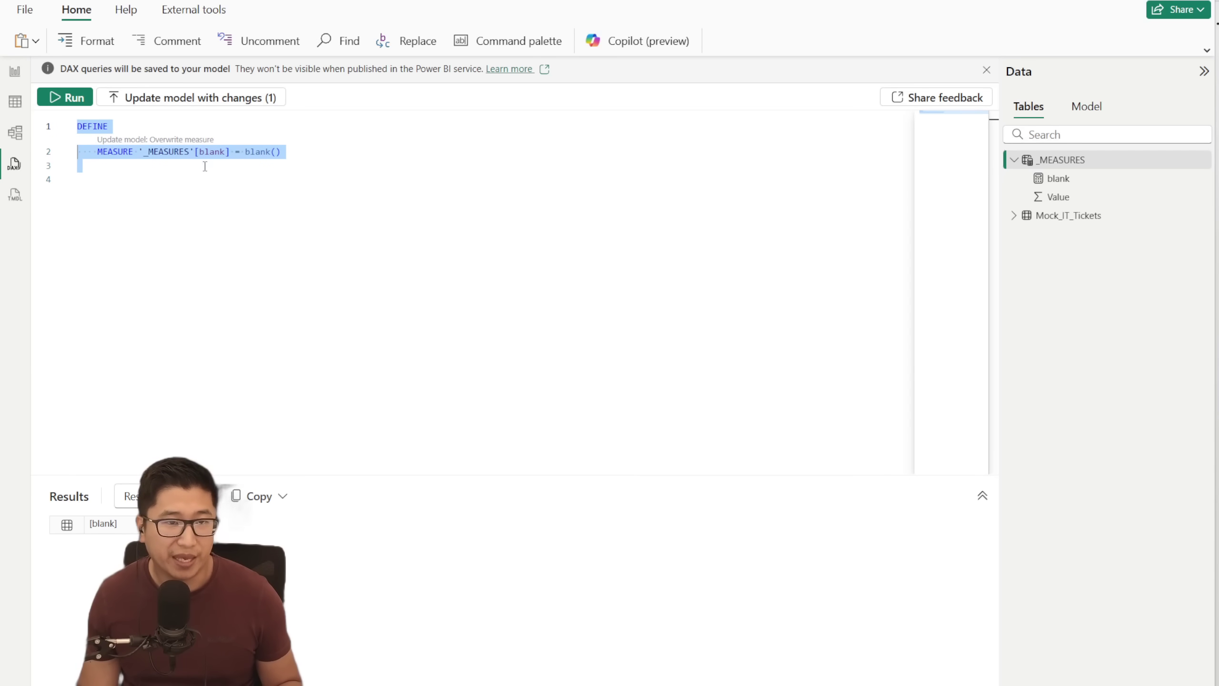
key("ctrl+v")
scroll(384, 327, "up", 10)
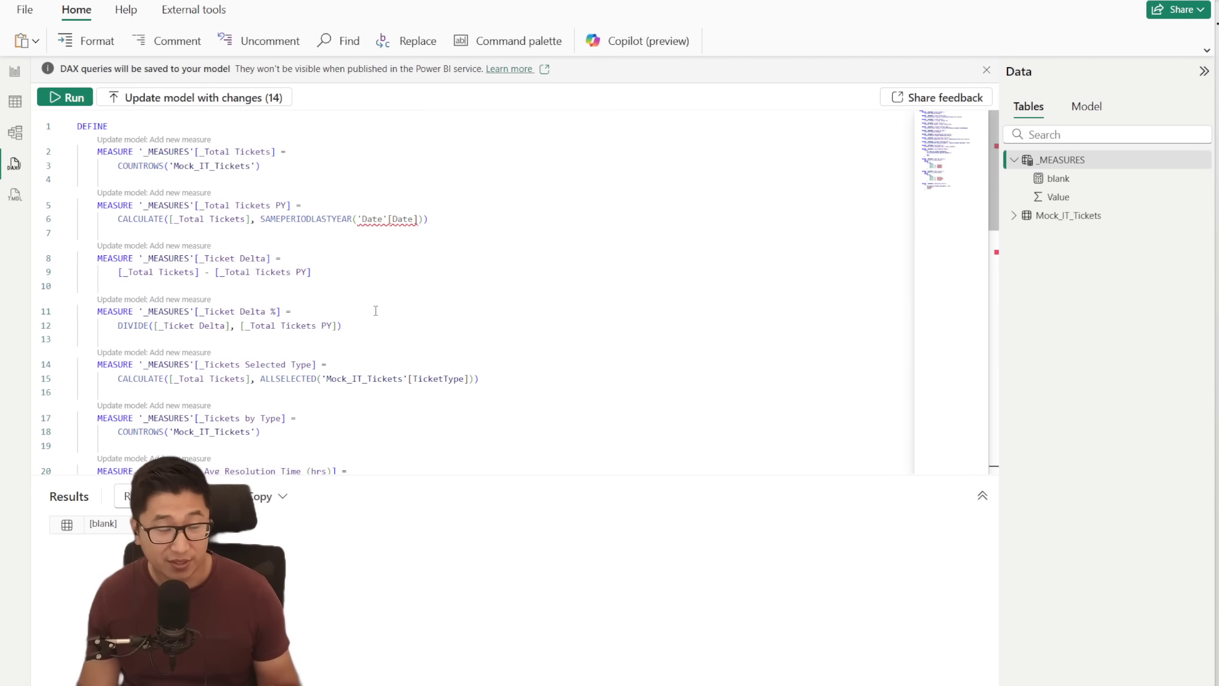
left_click(194, 101)
key("Return")
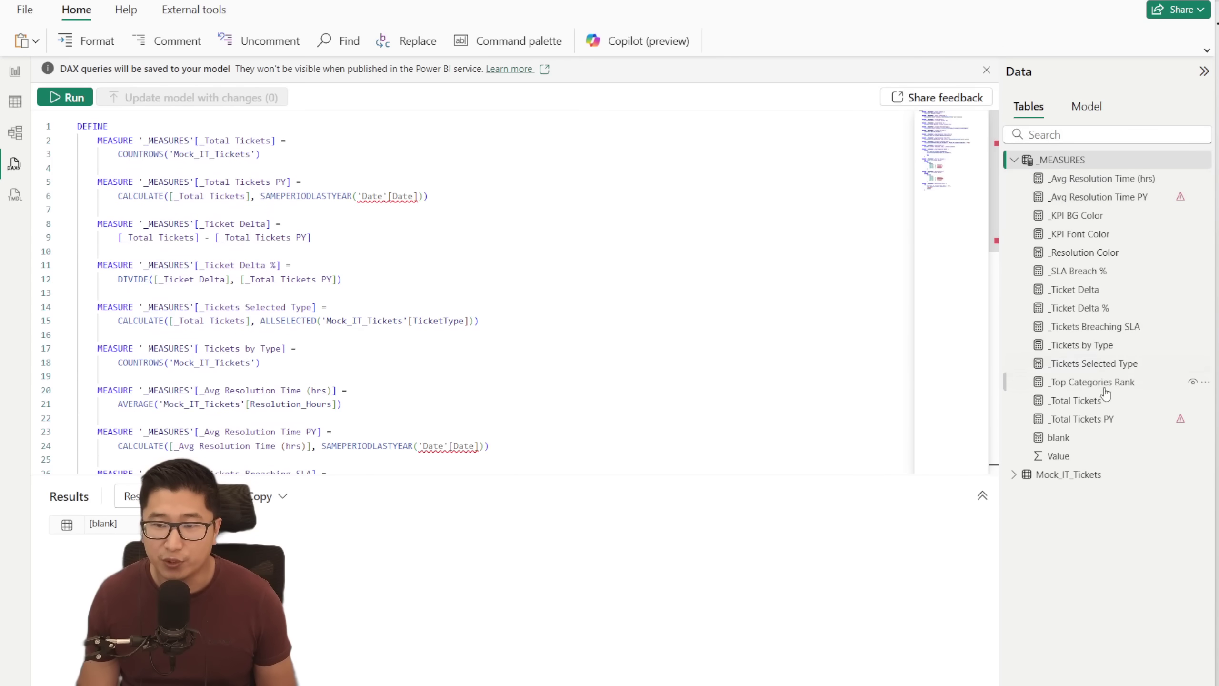
- Inspect the _Avg Resolution Time PY formula, noting its missing 'Date'[Date] reference
left_click(15, 71)
left_click(1142, 163)
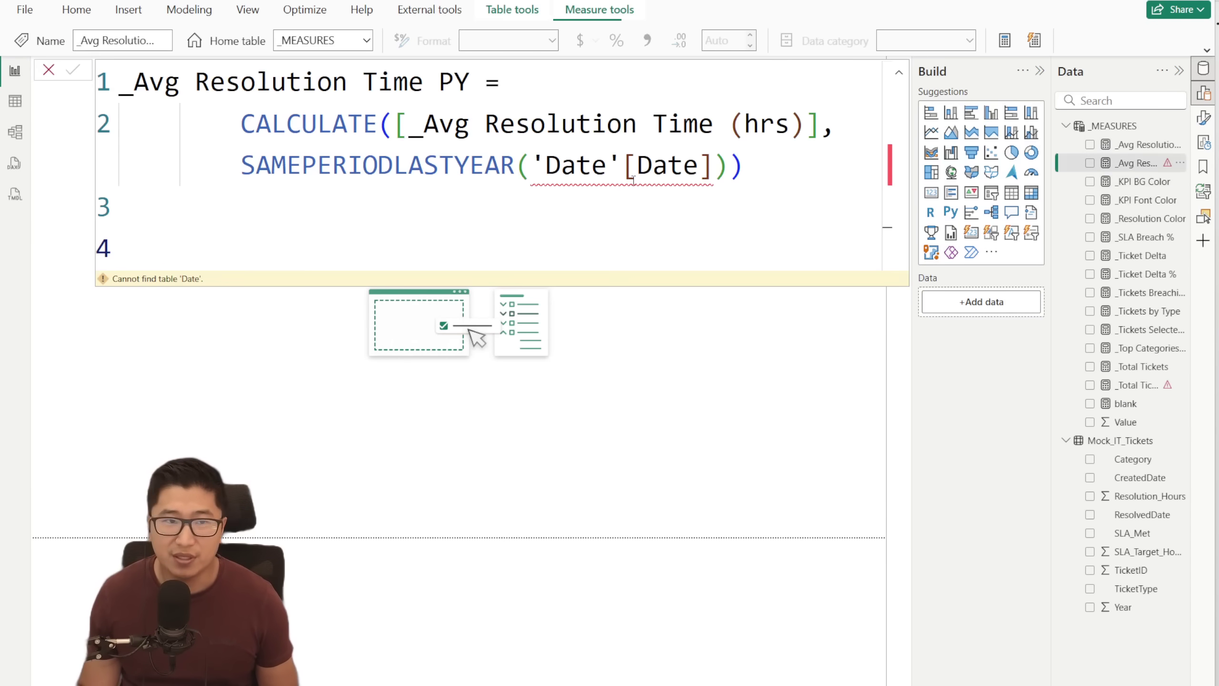
left_click_drag(531, 165, 714, 165)
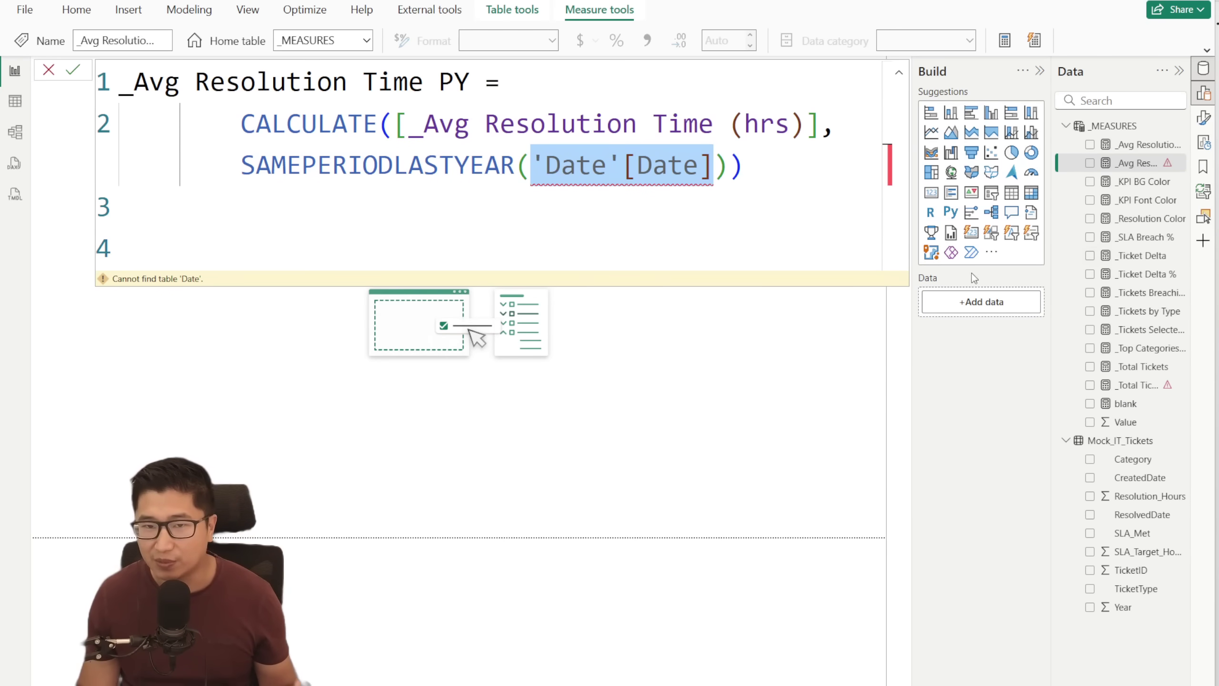
left_click(446, 81)
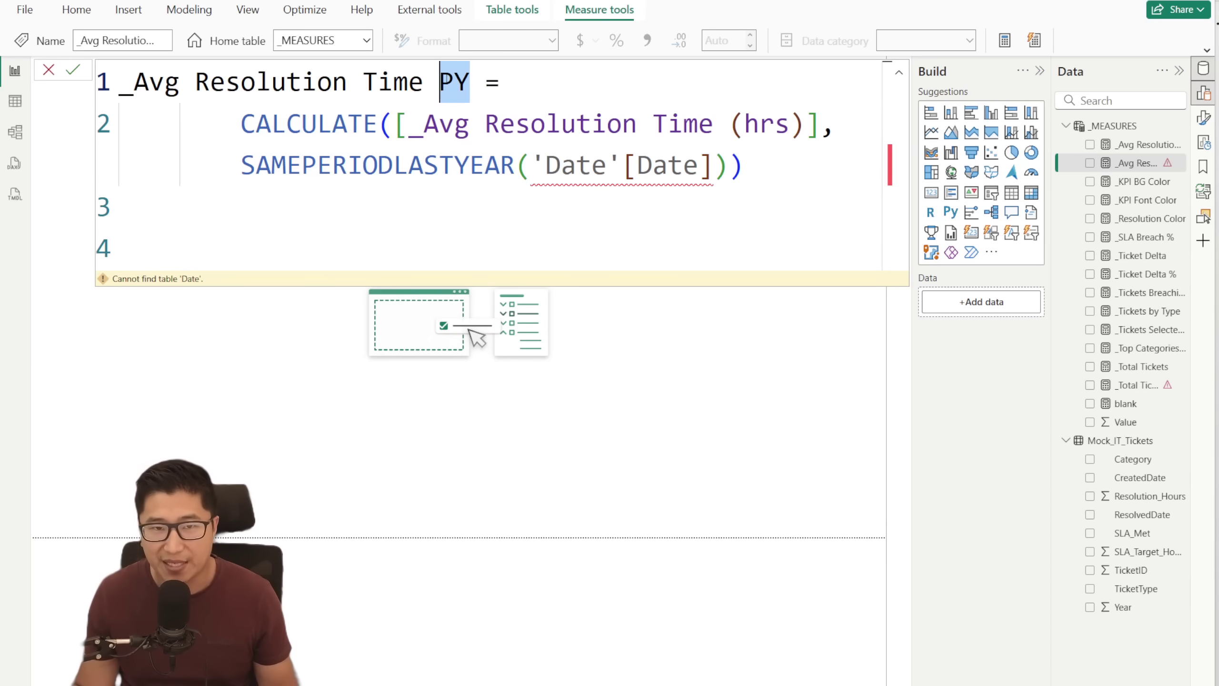
key("Escape")
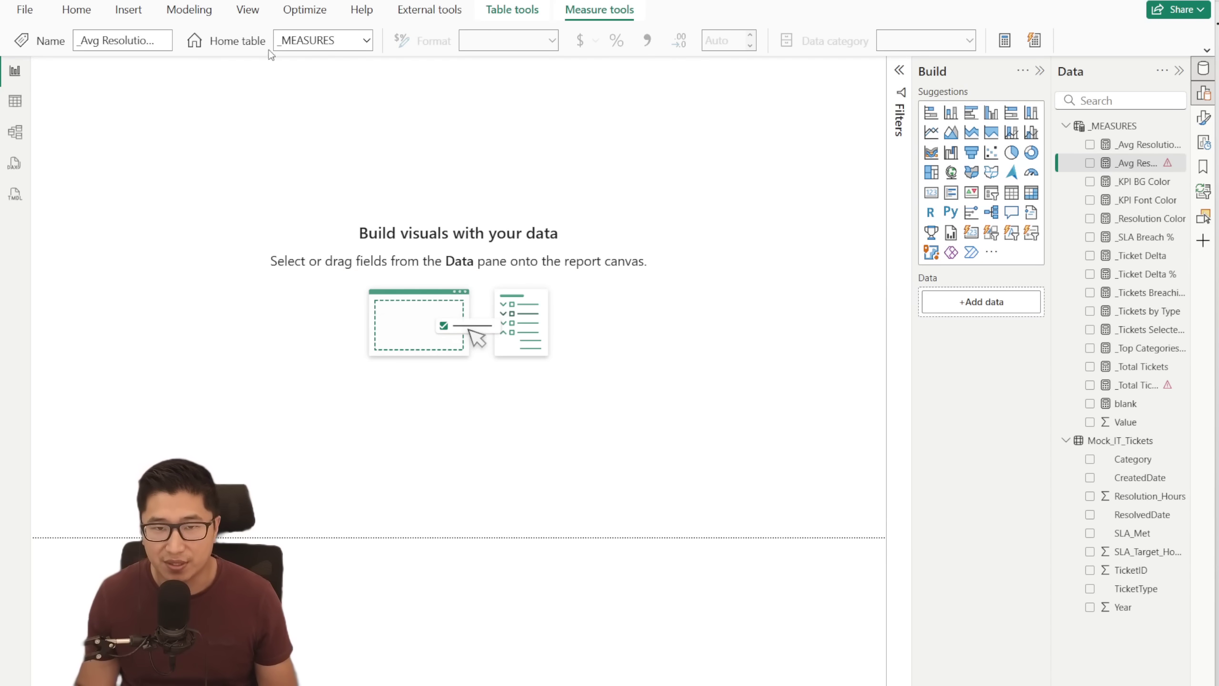
- With Bravo's Manage Dates, add Date tables with Time Intelligence Functions turned off
left_click(453, 19)
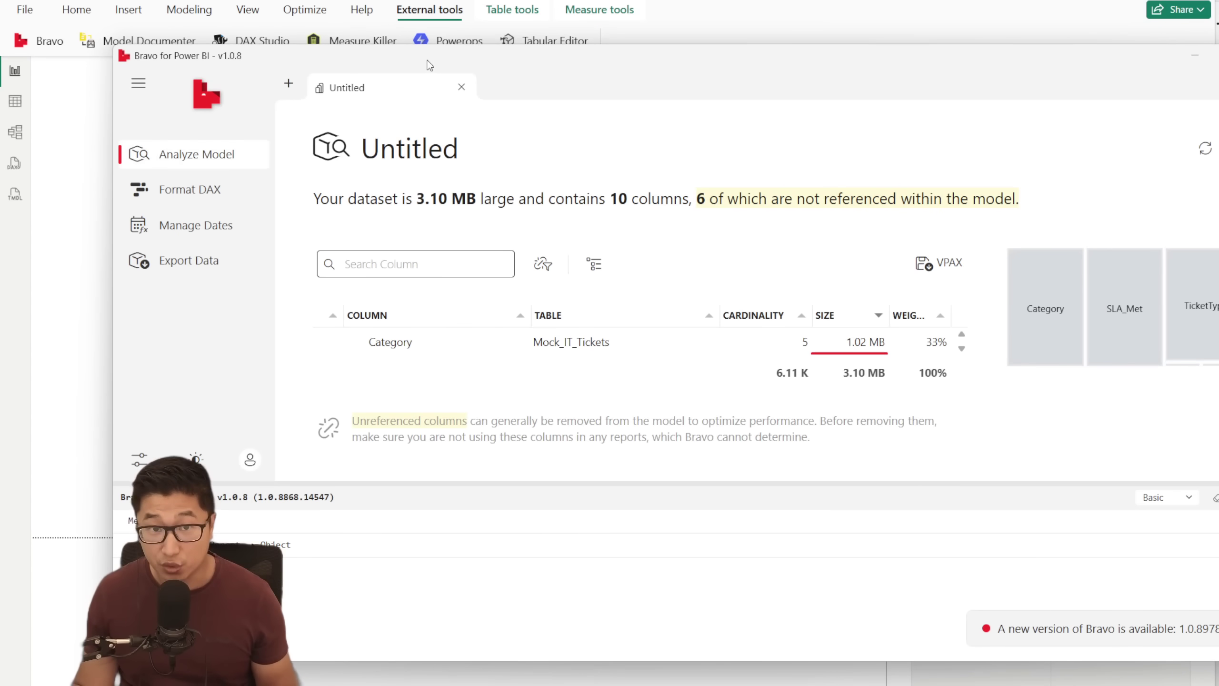
left_click_drag(430, 65, 353, 67)
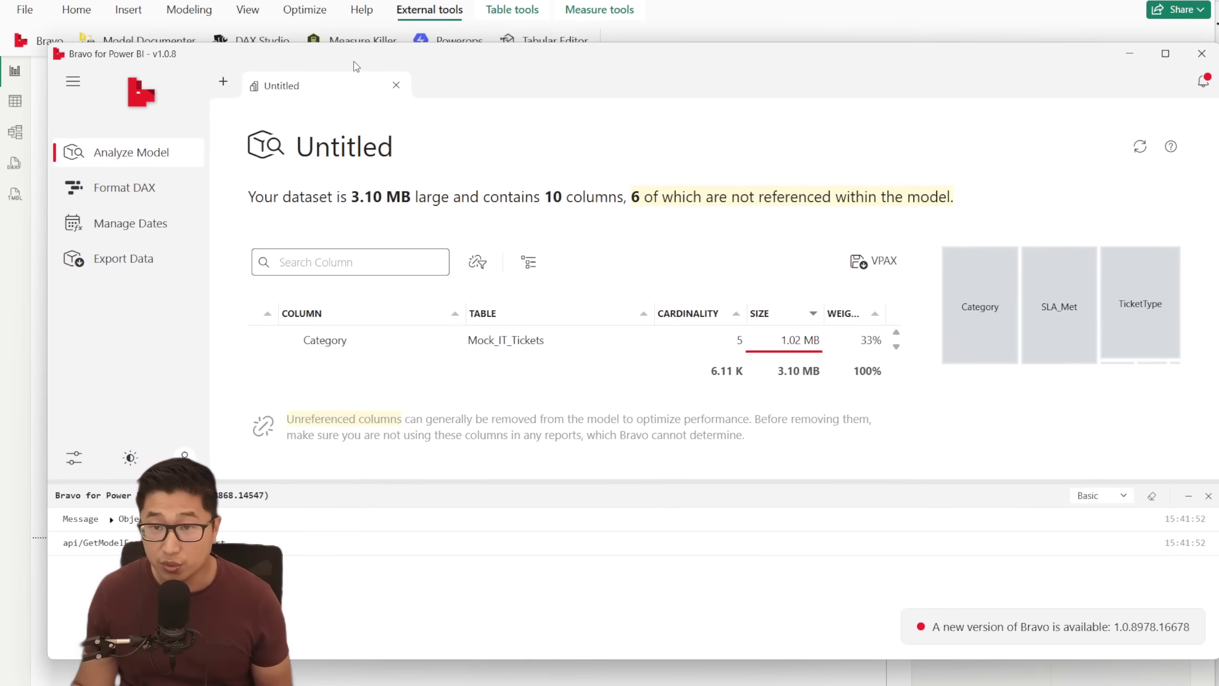
left_click(139, 224)
left_click(787, 200)
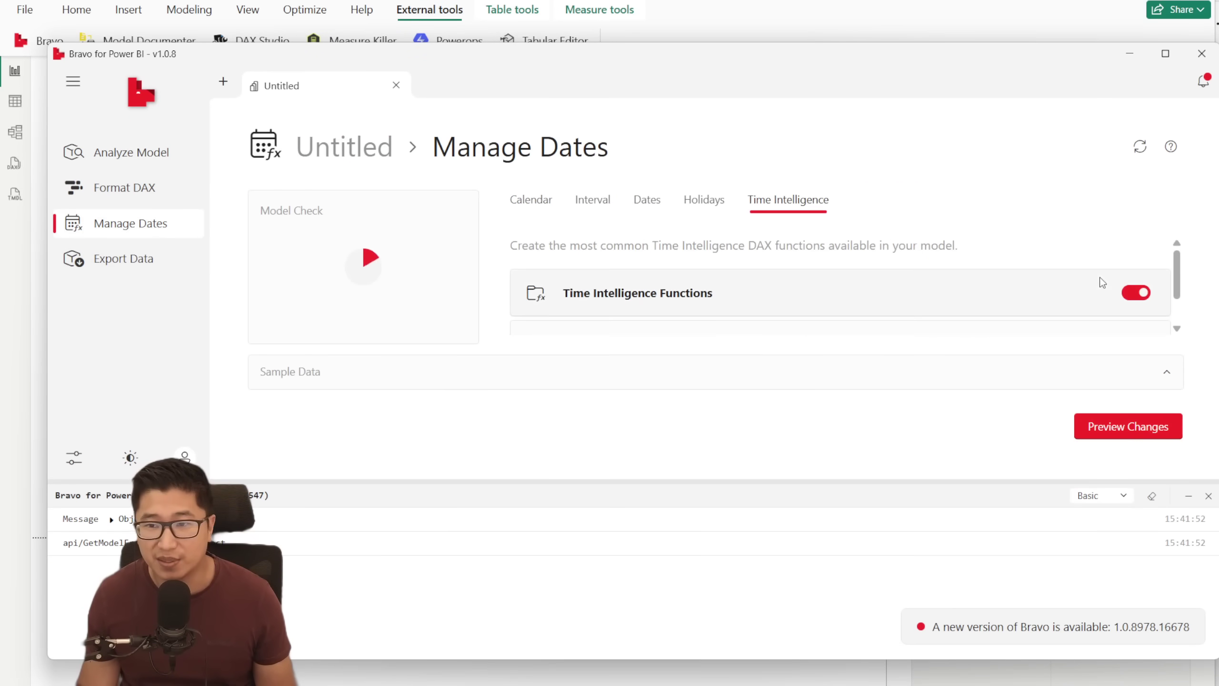
left_click(1147, 293)
left_click(1160, 431)
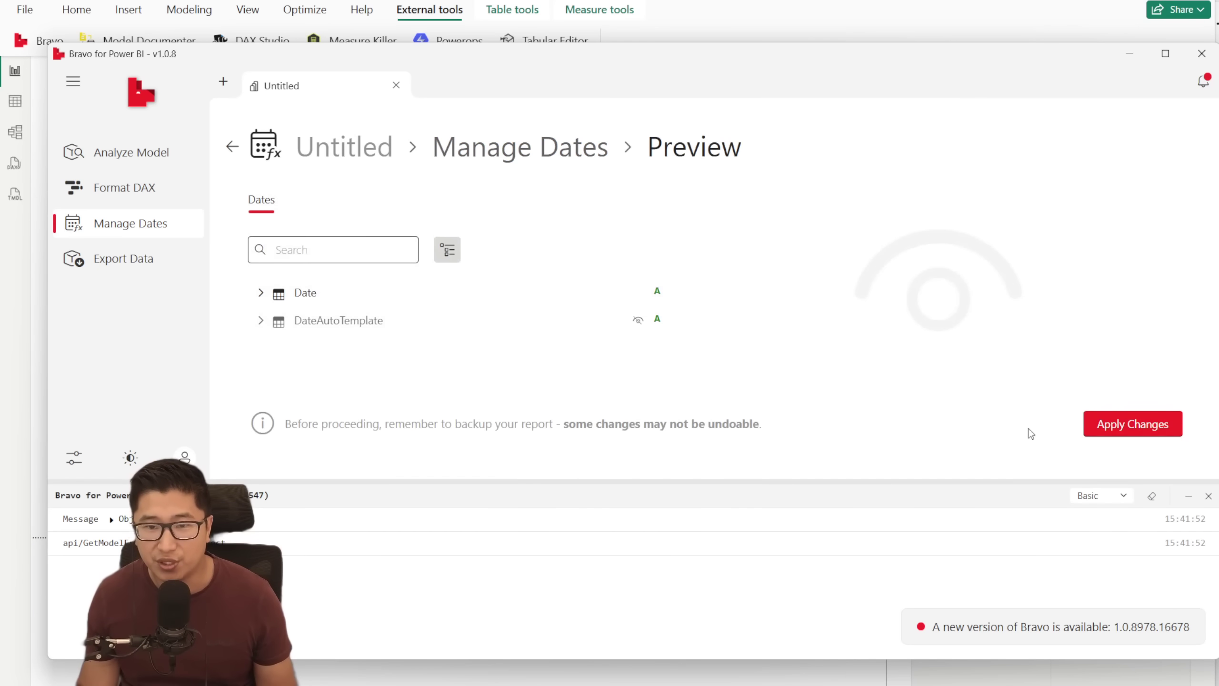
left_click(1103, 426)
left_click(1156, 427)
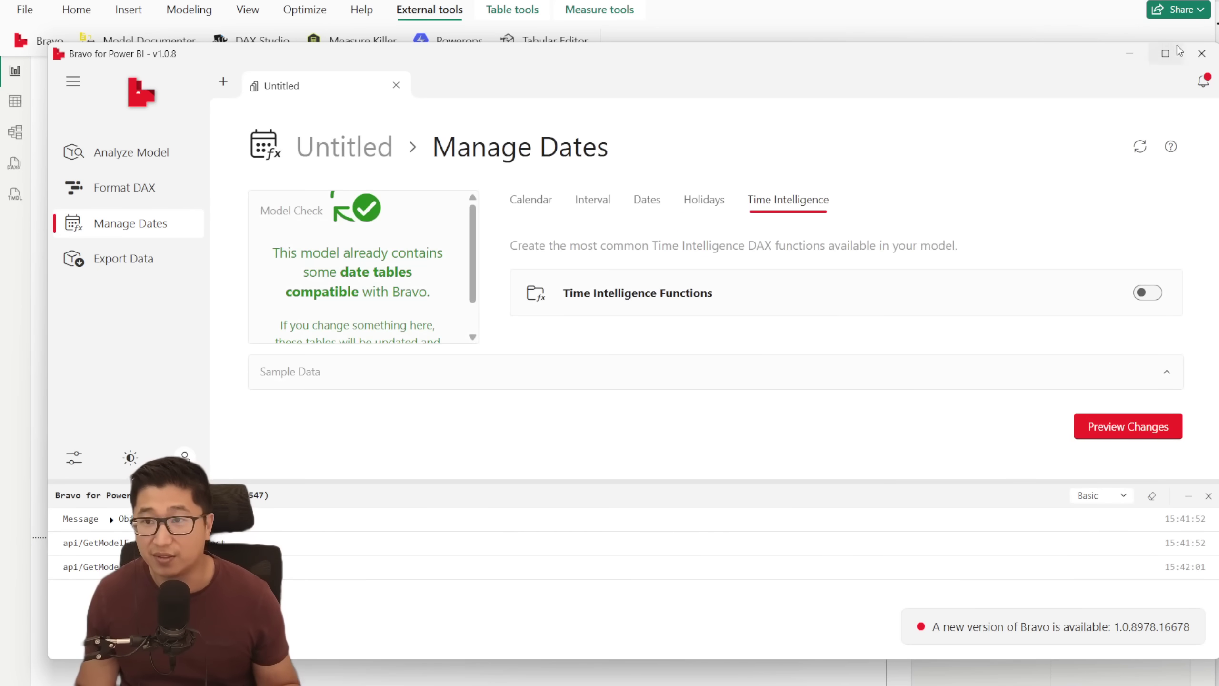
left_click(1202, 53)
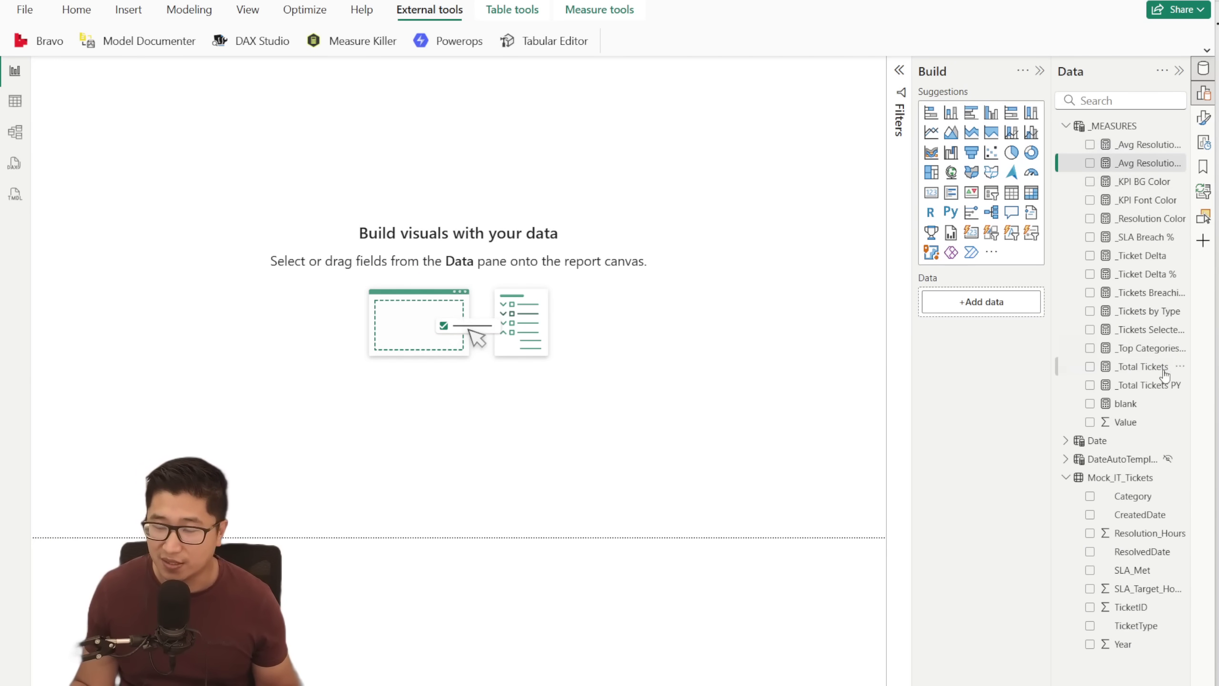
- In Model view, link Mock_IT_Tickets[CreatedDate] to Date[Date], then return to Report view
left_click(15, 130)
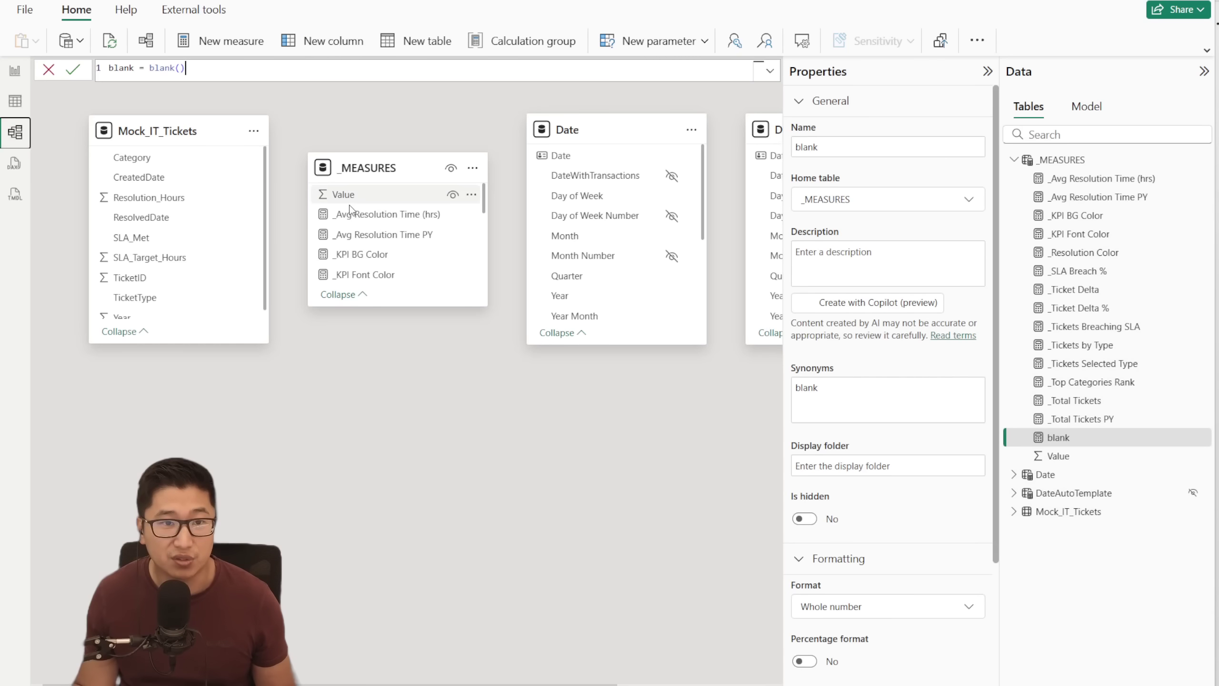
left_click_drag(528, 120, 208, 346)
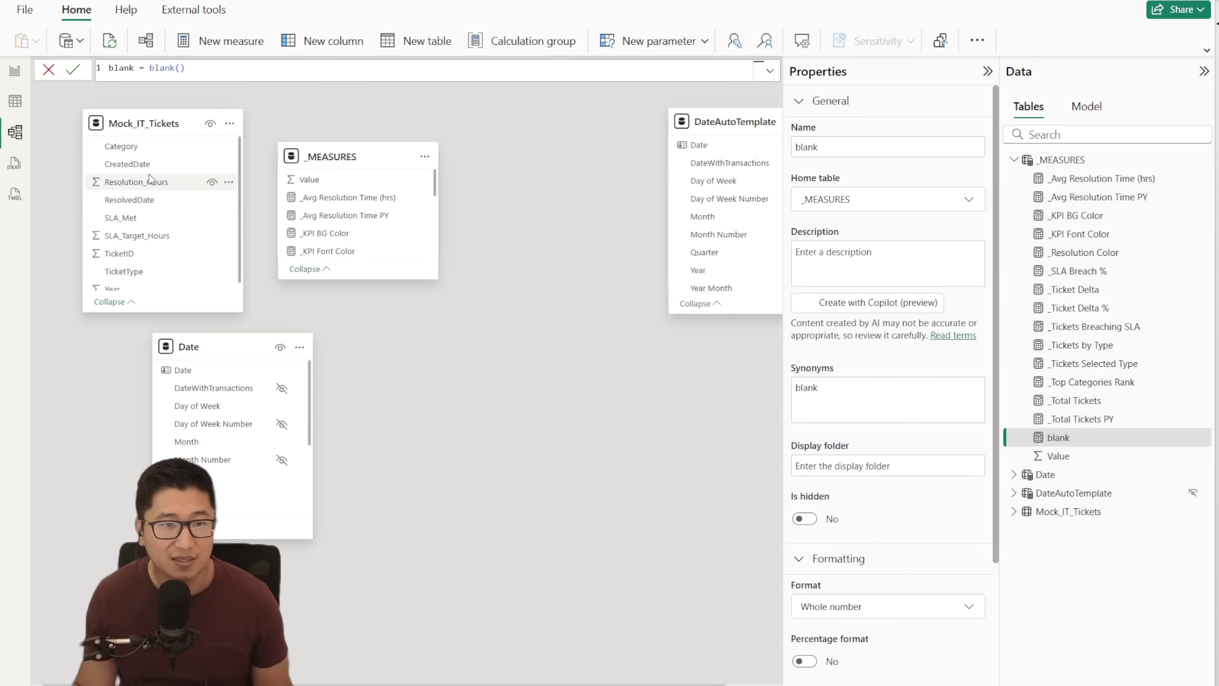
left_click_drag(139, 165, 220, 375)
left_click(766, 608)
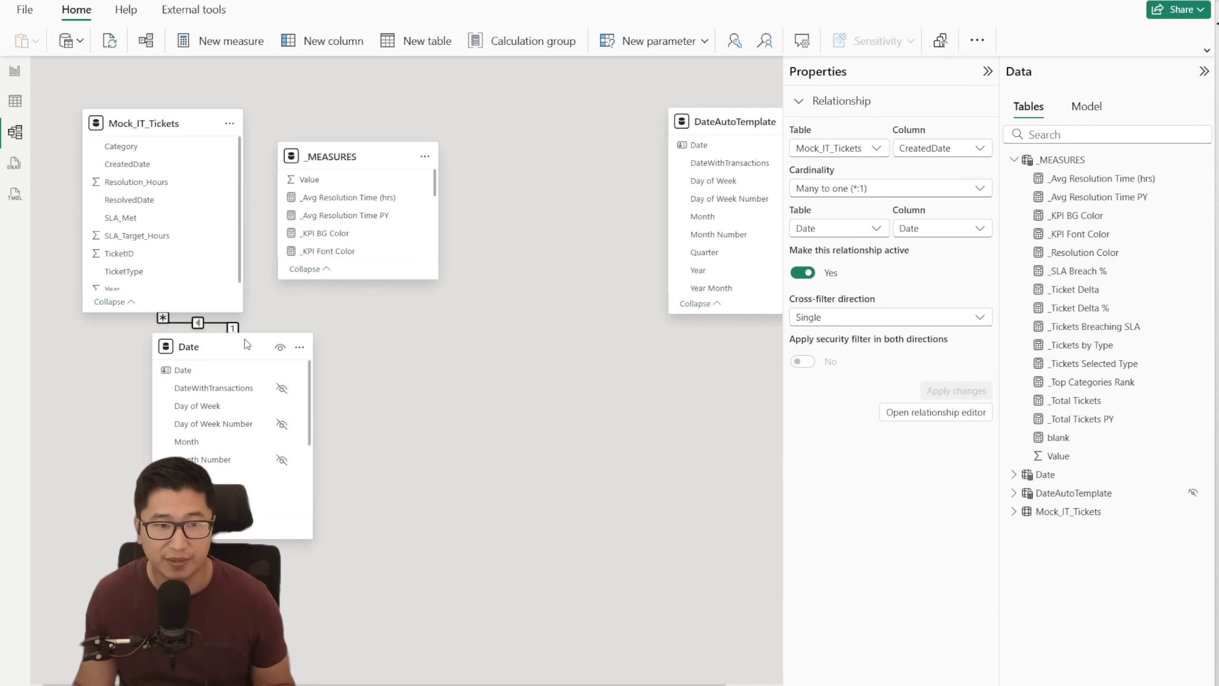
left_click(17, 74)
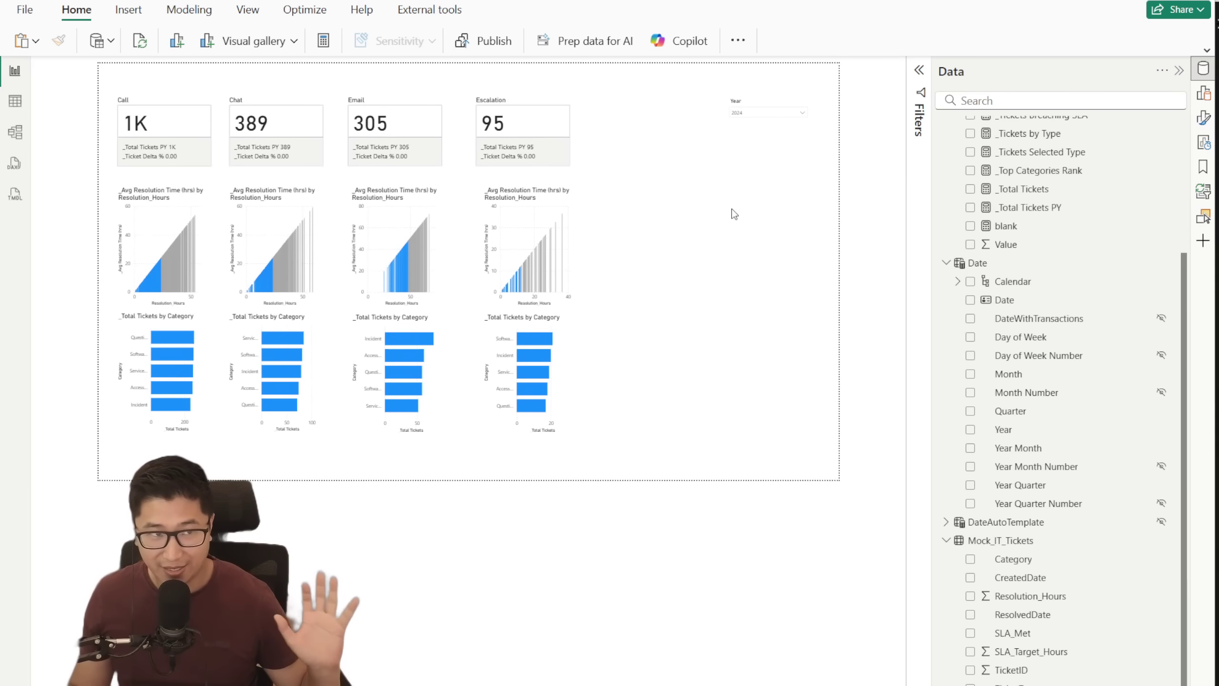
- Apply the default Power BI theme, then switch to the finished IT Service Ticket Overview report
scroll(702, 261, "up", 3, "ctrl")
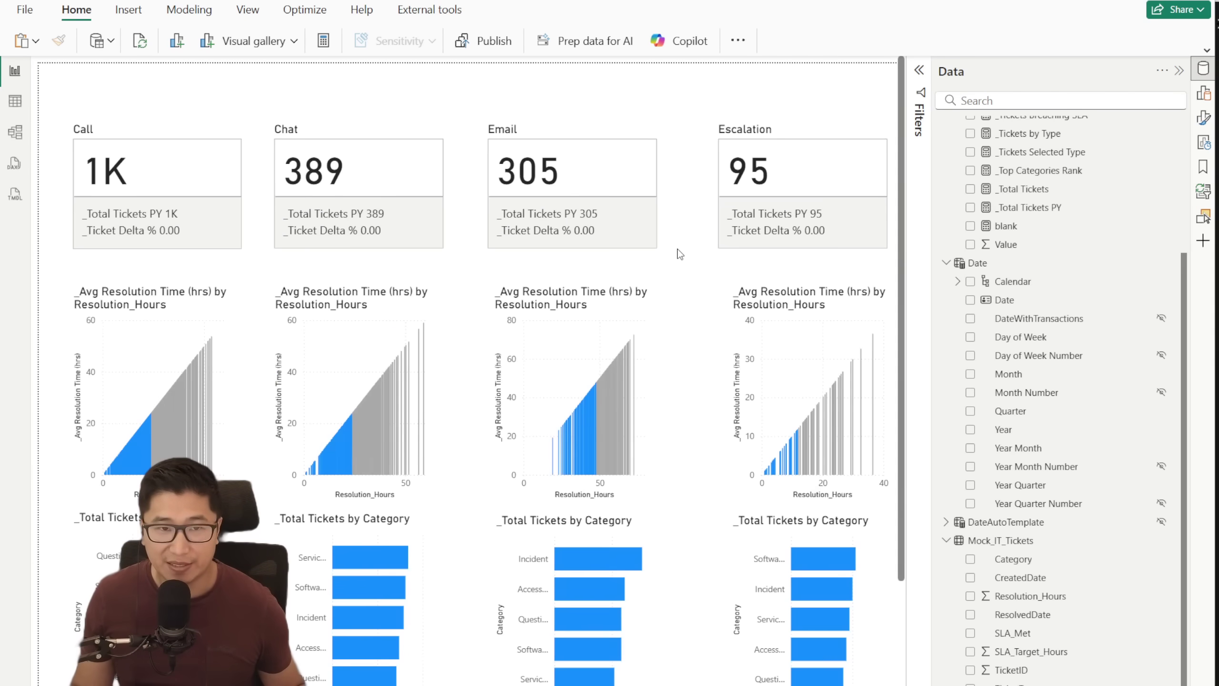
scroll(1075, 253, "up", 1)
scroll(1075, 253, "up", 3)
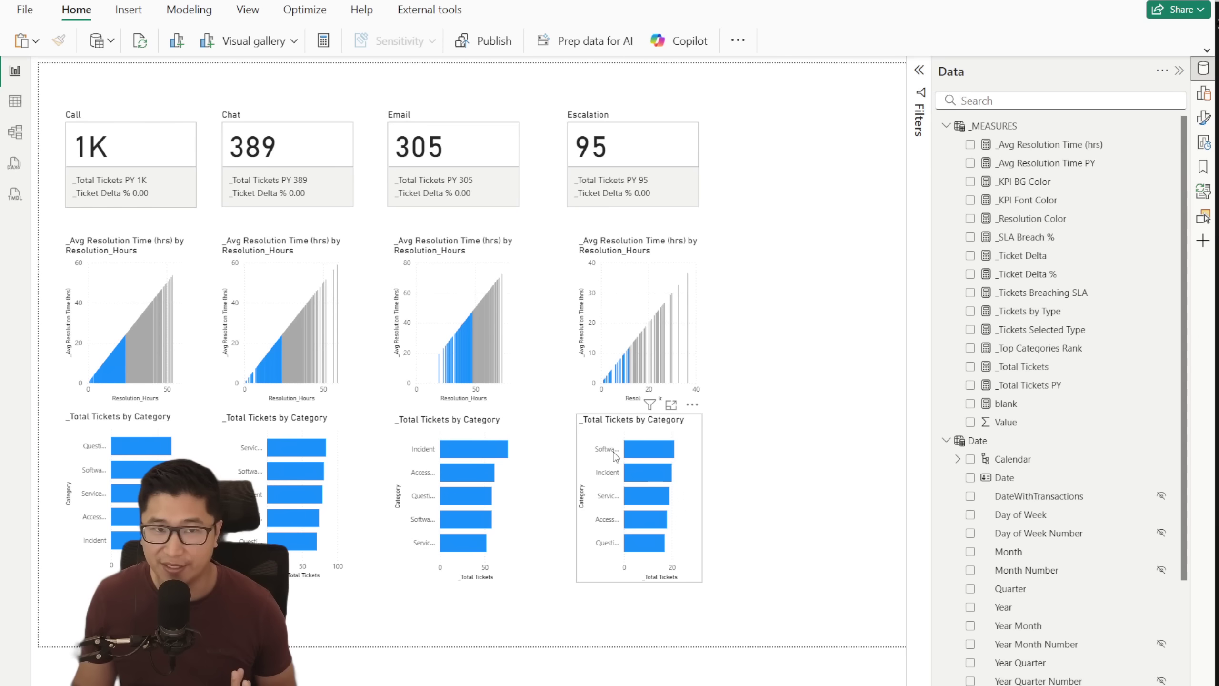
mouse_move(625, 444)
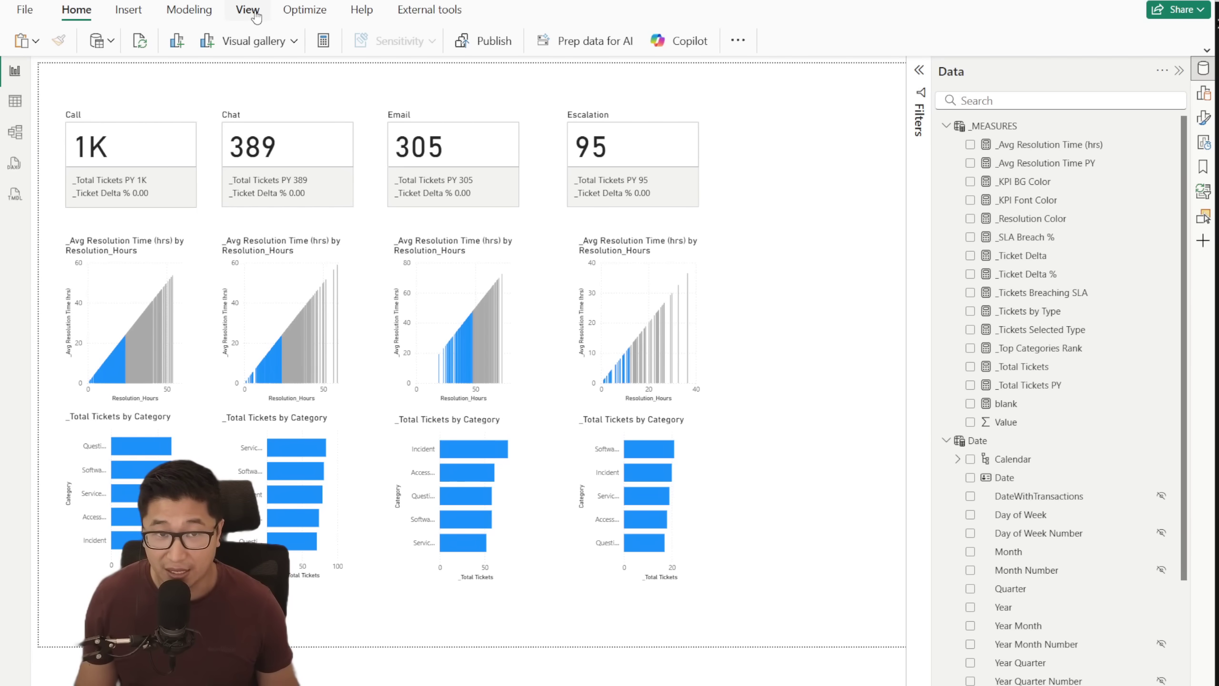
left_click(189, 10)
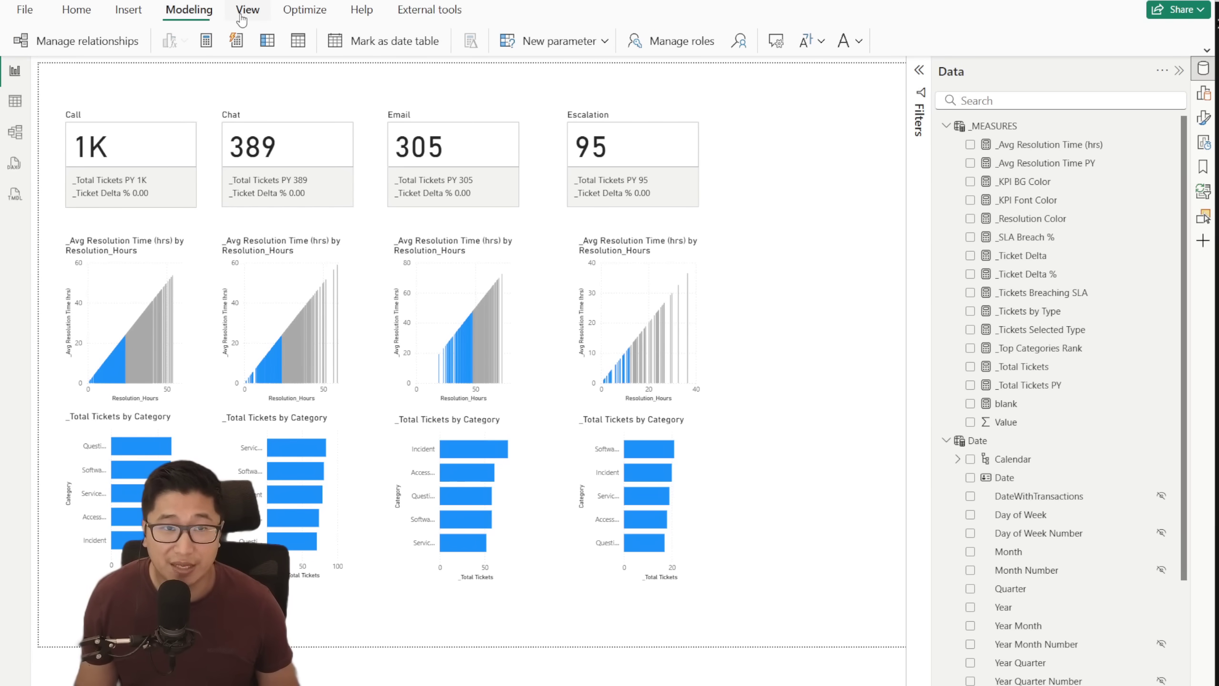
left_click(243, 11)
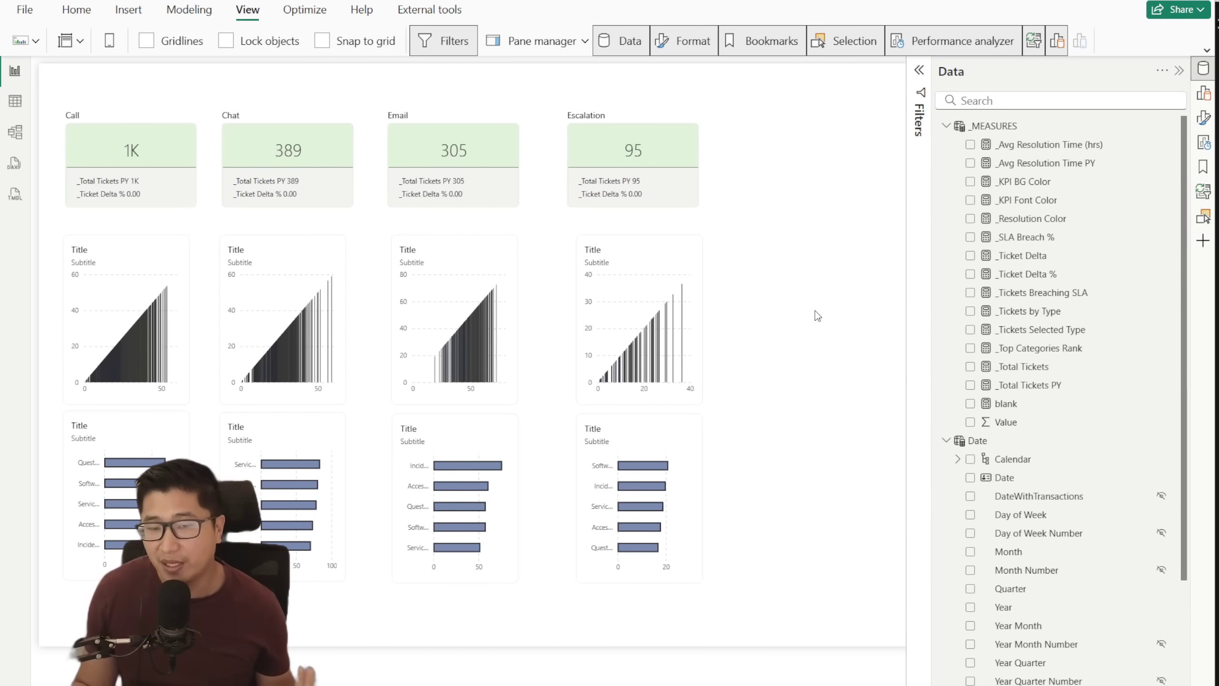
left_click(20, 41)
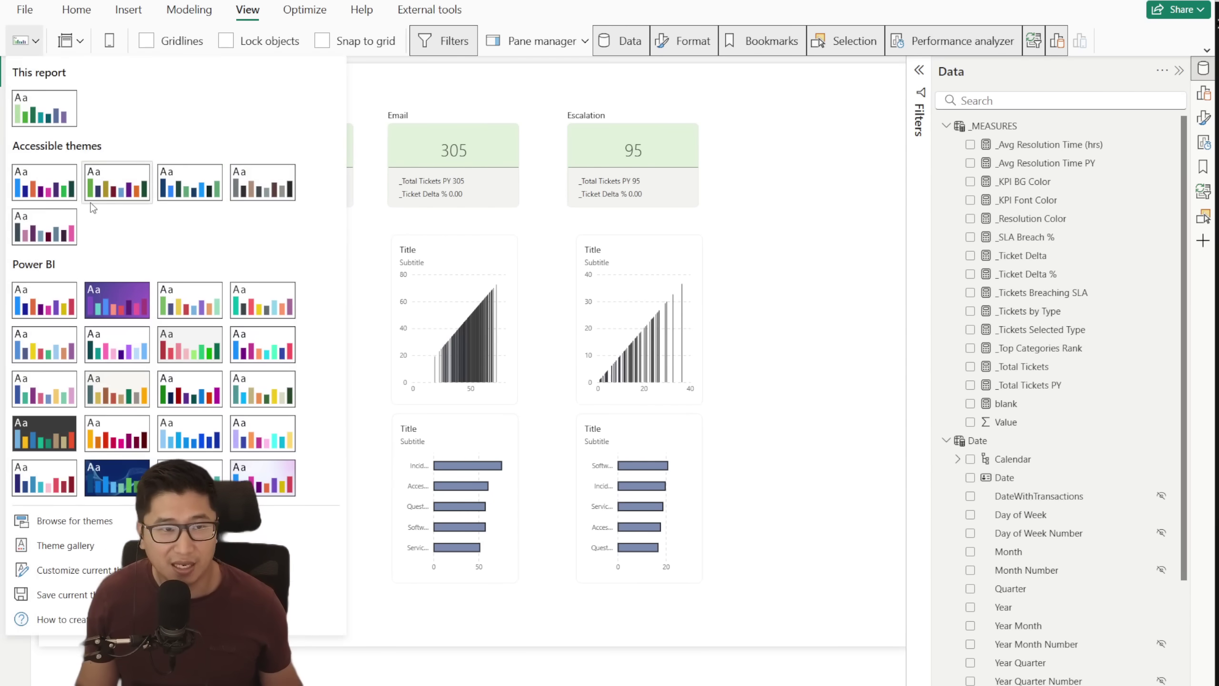
left_click(59, 305)
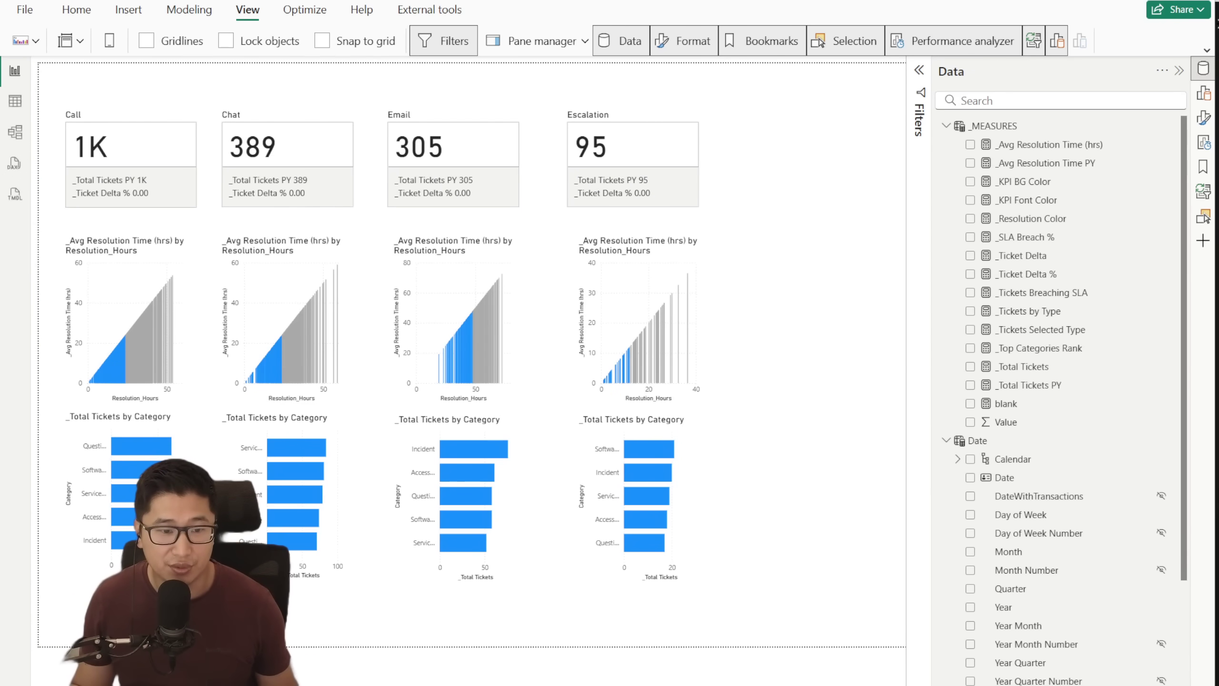
mouse_move(254, 684)
left_click(307, 670)
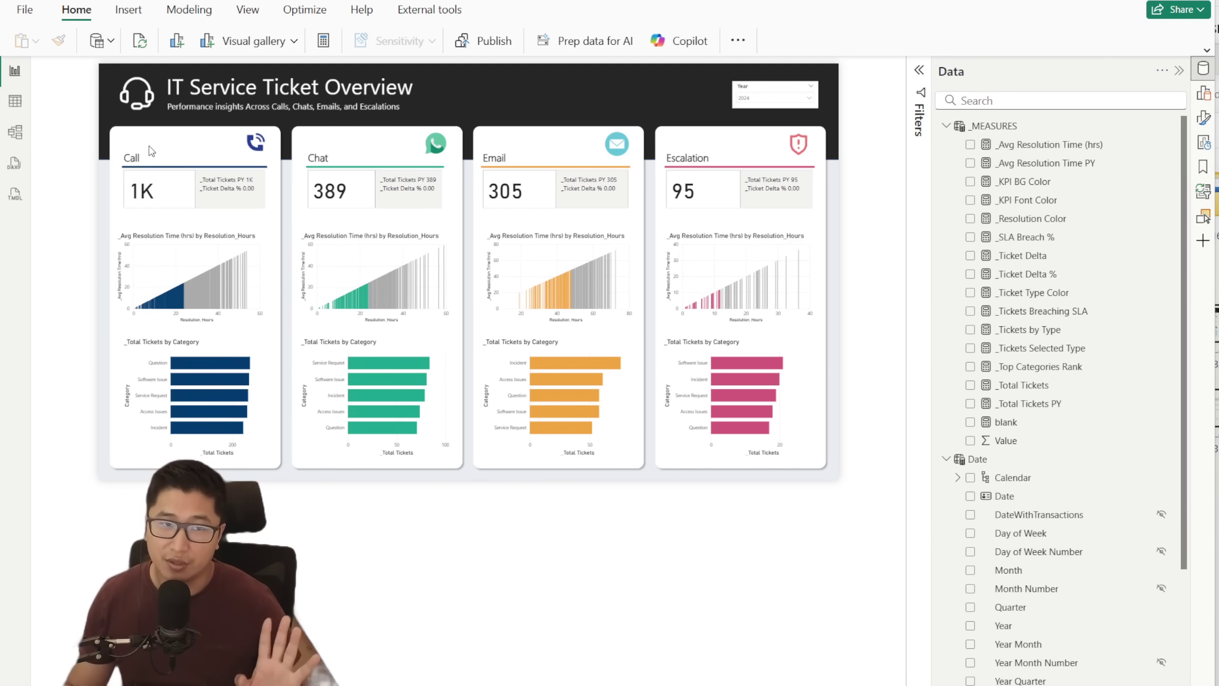
left_click(291, 472)
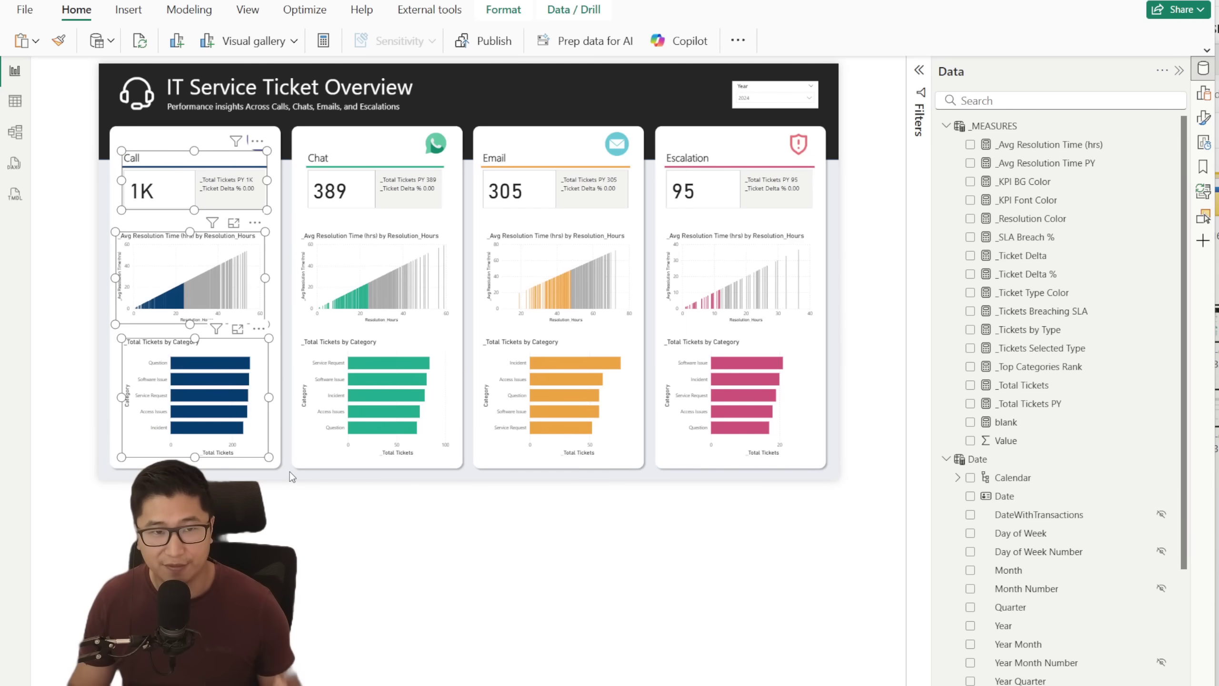
left_click(286, 297)
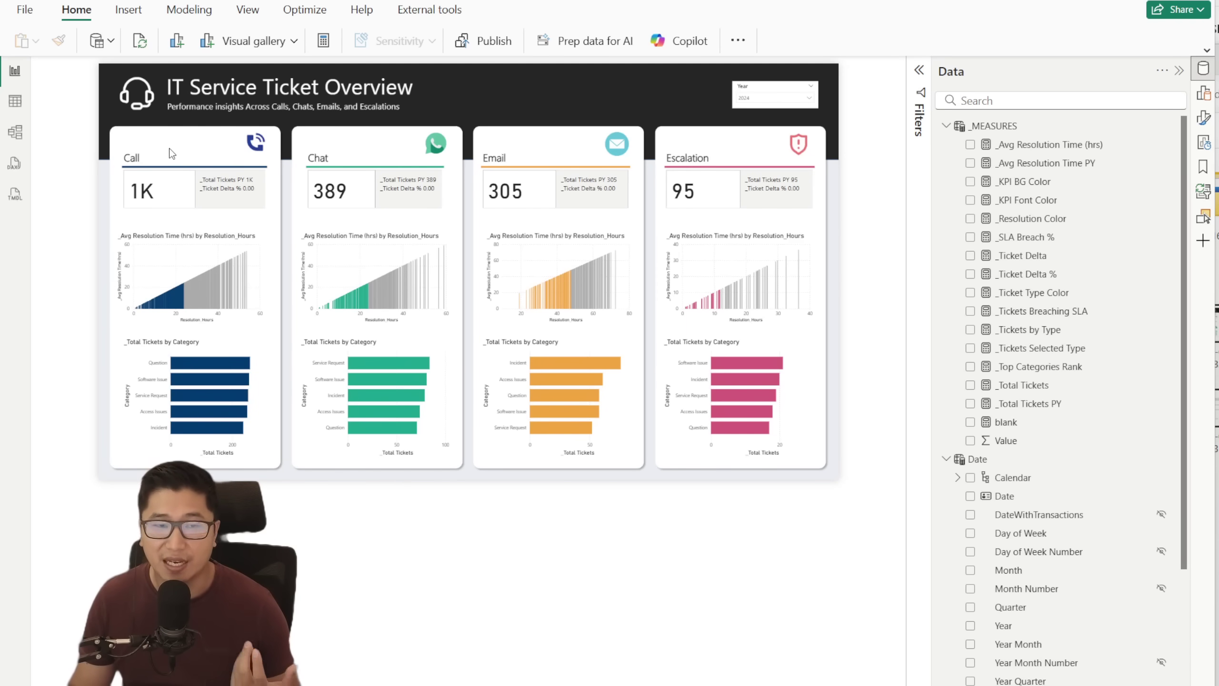
left_click(183, 160)
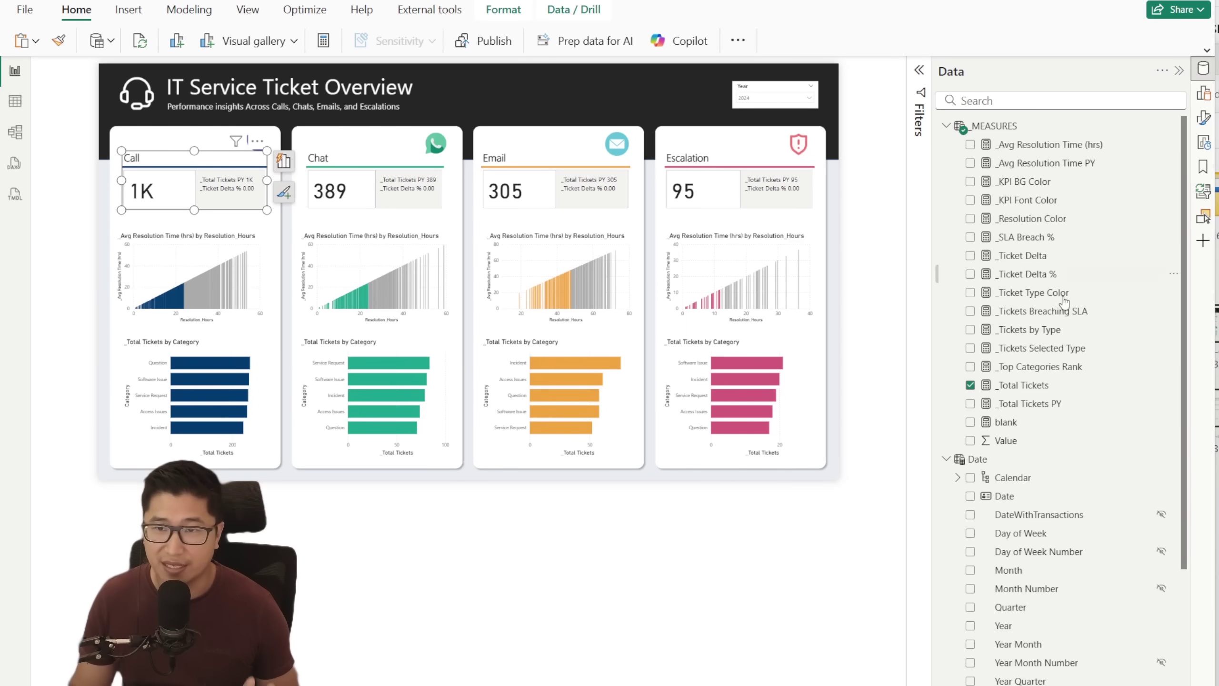
key("Tab")
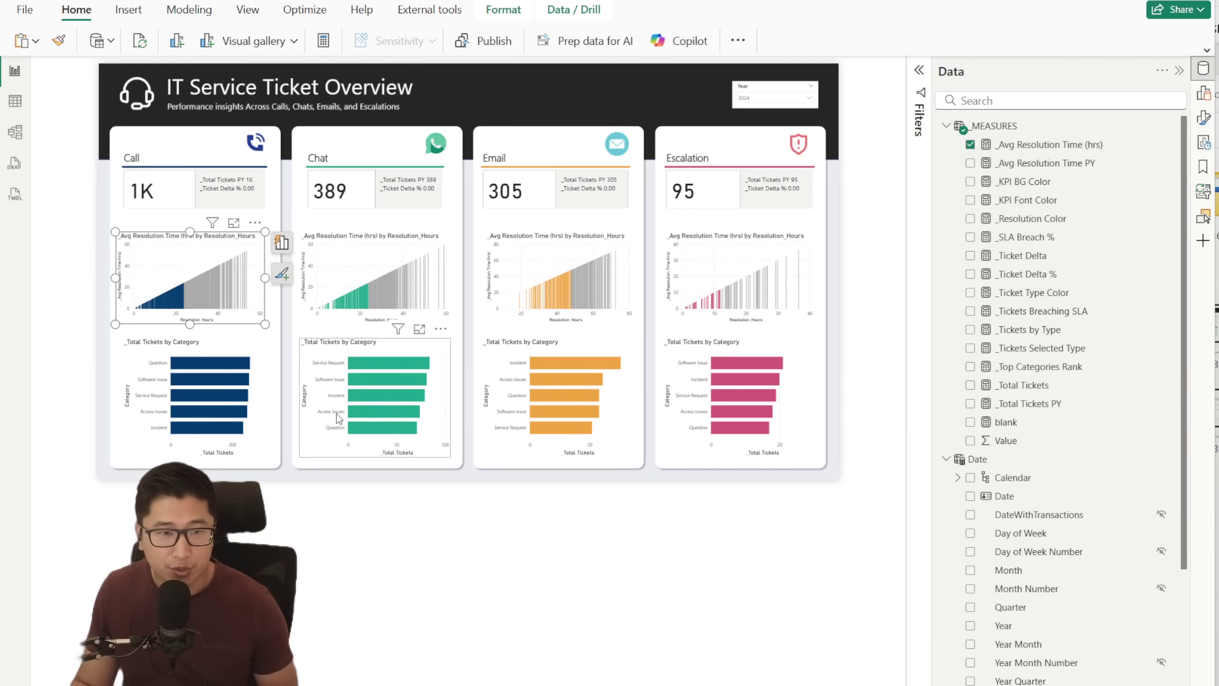
left_click(215, 352)
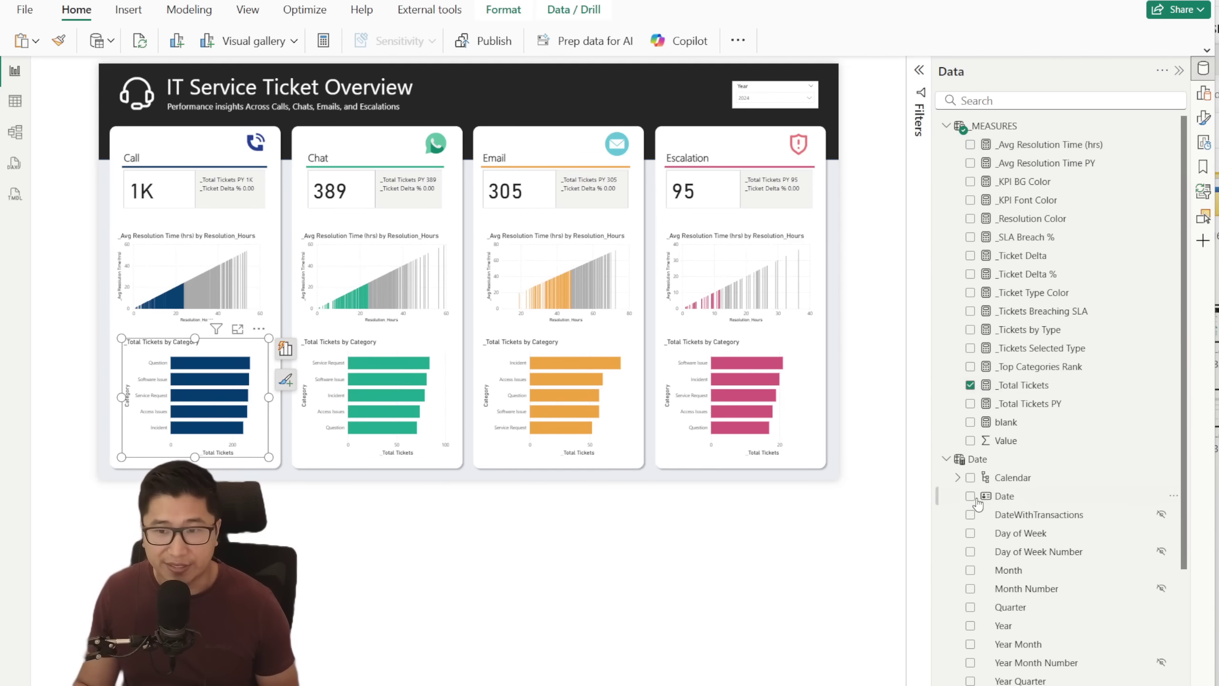
scroll(1048, 582, "down", 3)
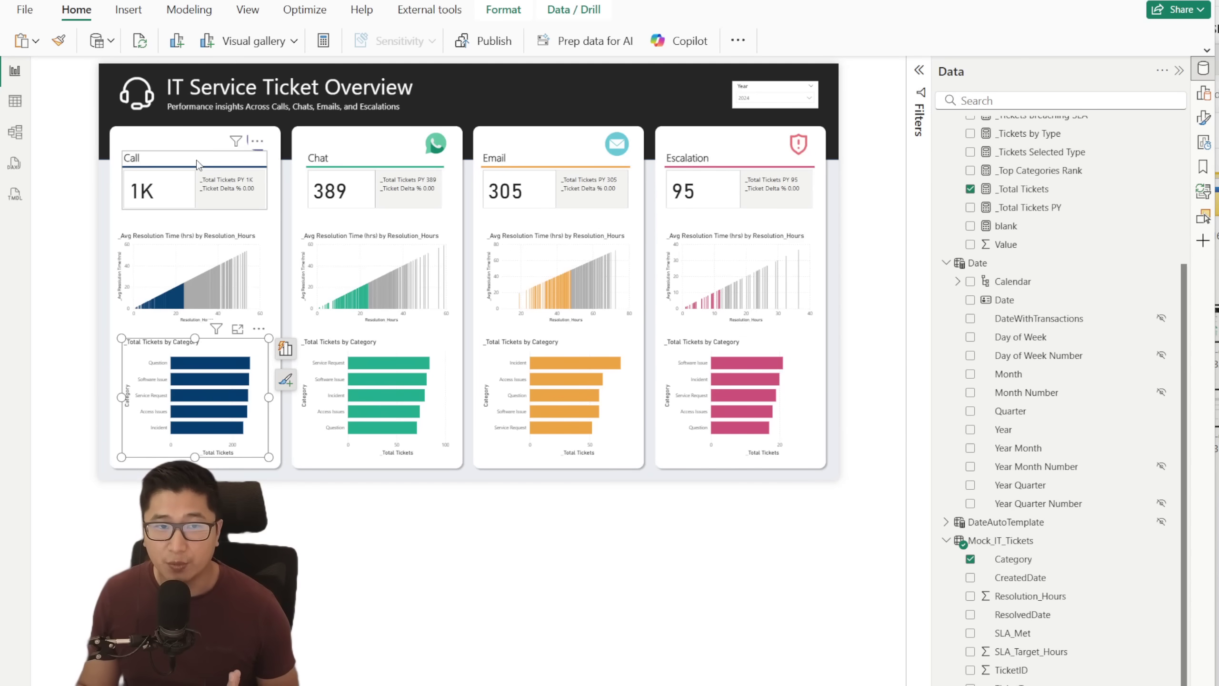
left_click(167, 160)
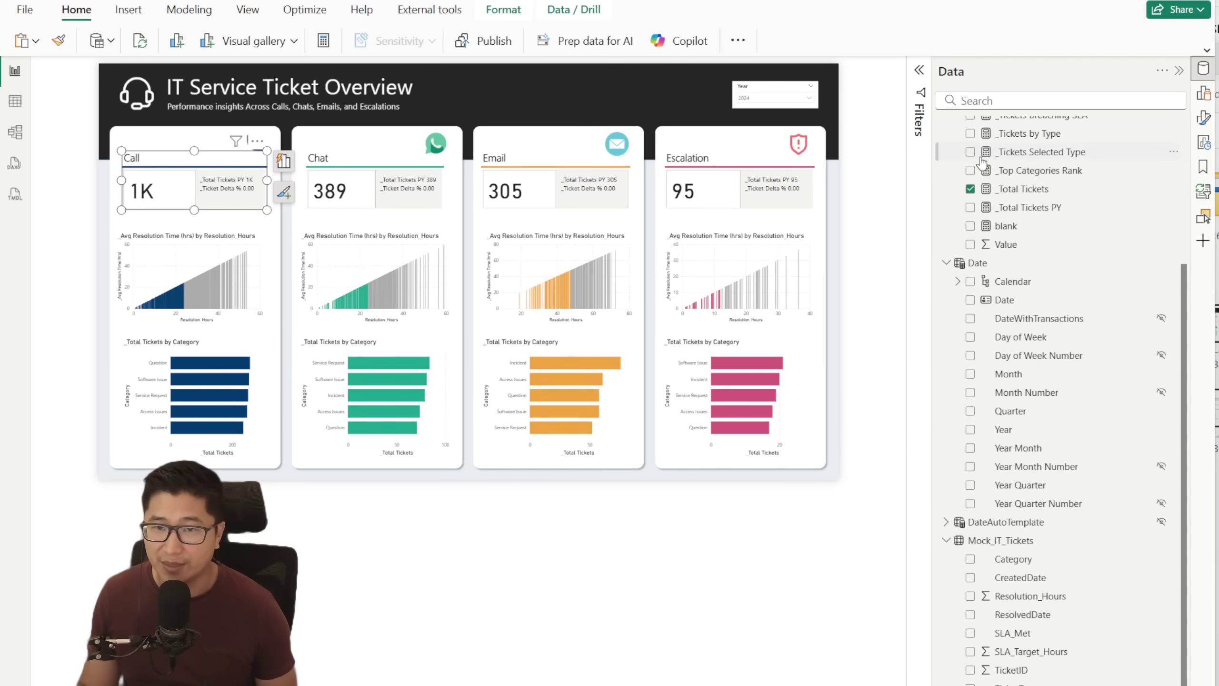
left_click(920, 87)
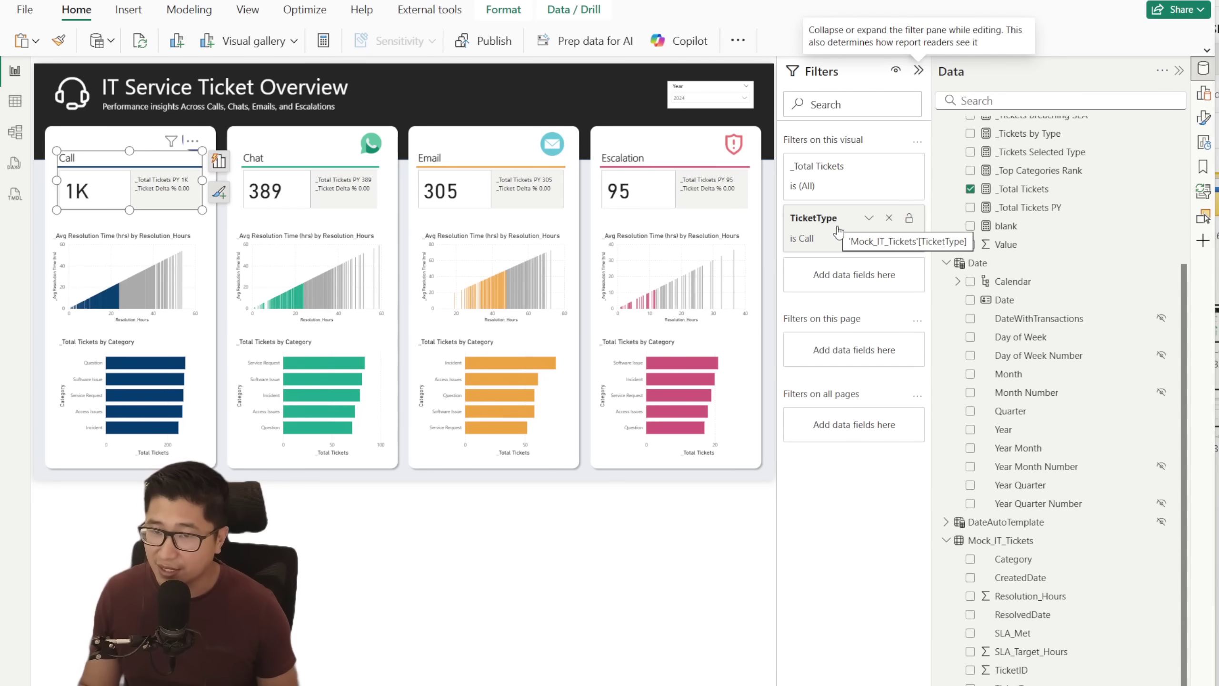
left_click(918, 72)
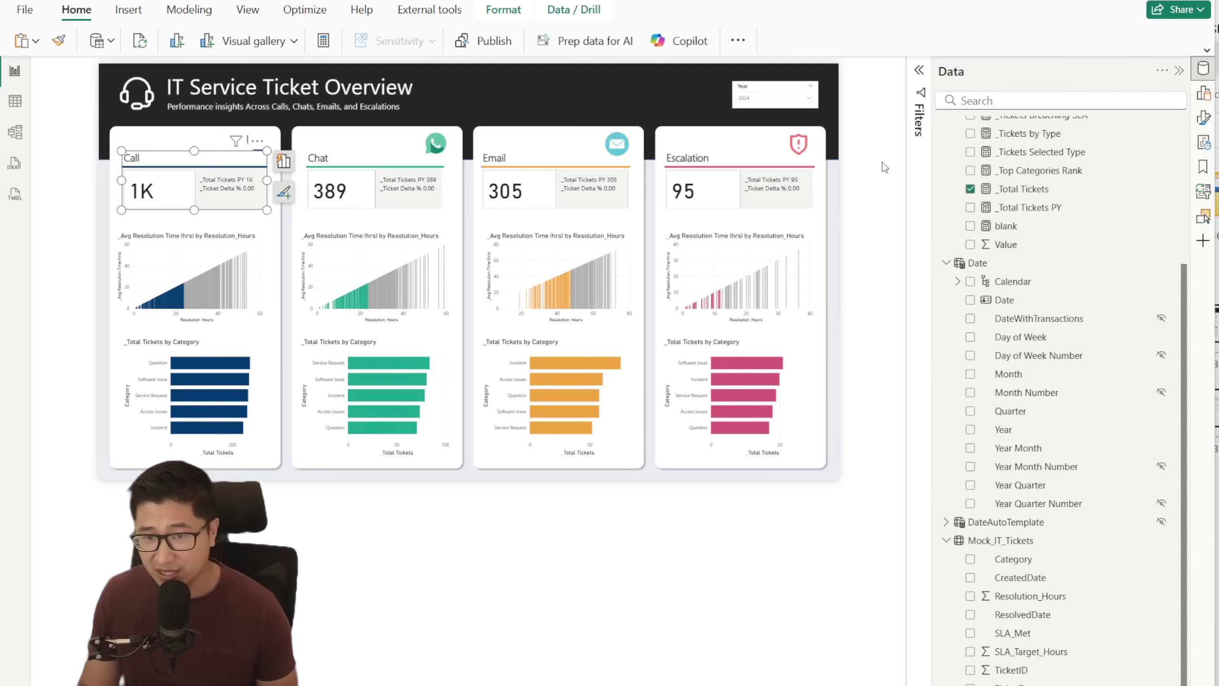
left_click(865, 181)
scroll(1056, 307, "up", 4)
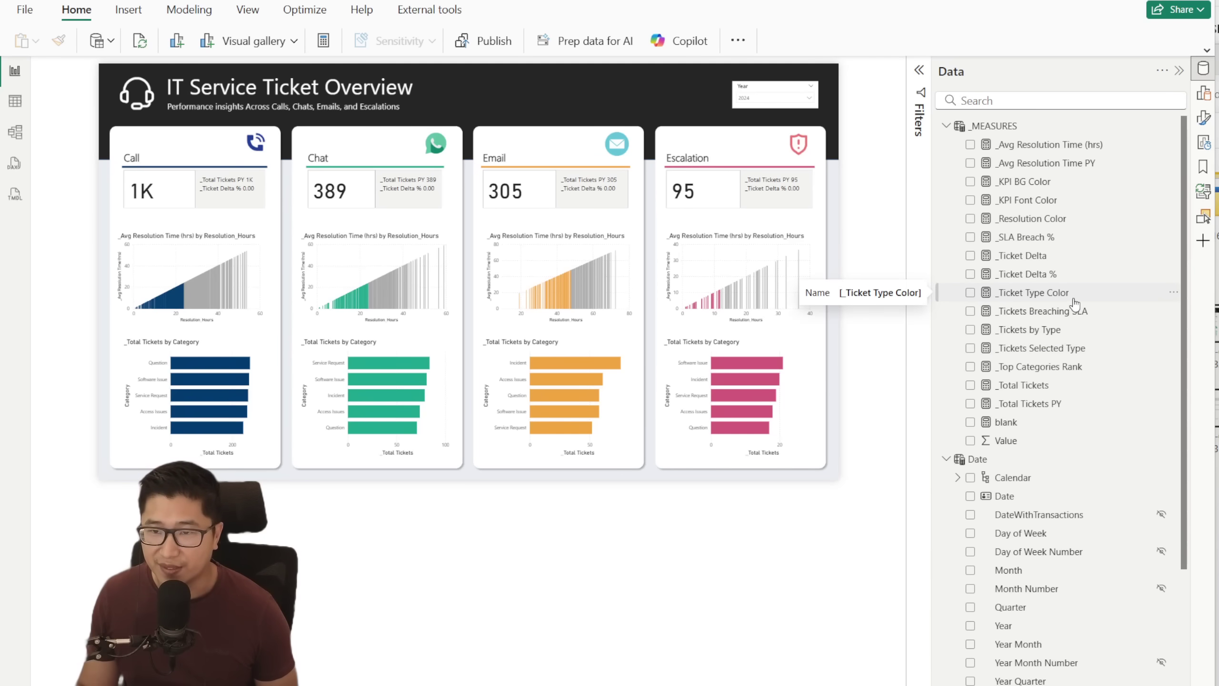
- Review the color mapping lines of the _Ticket Type Color measure without changing them
left_click(1072, 298)
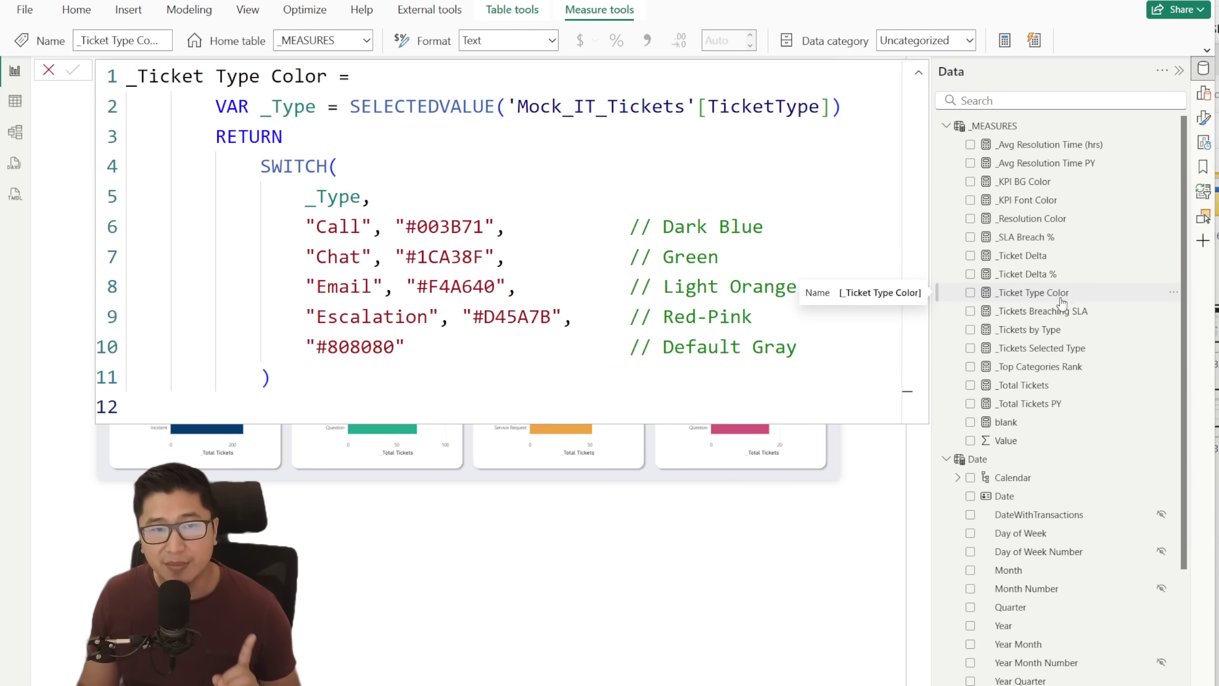
left_click_drag(327, 226, 473, 347)
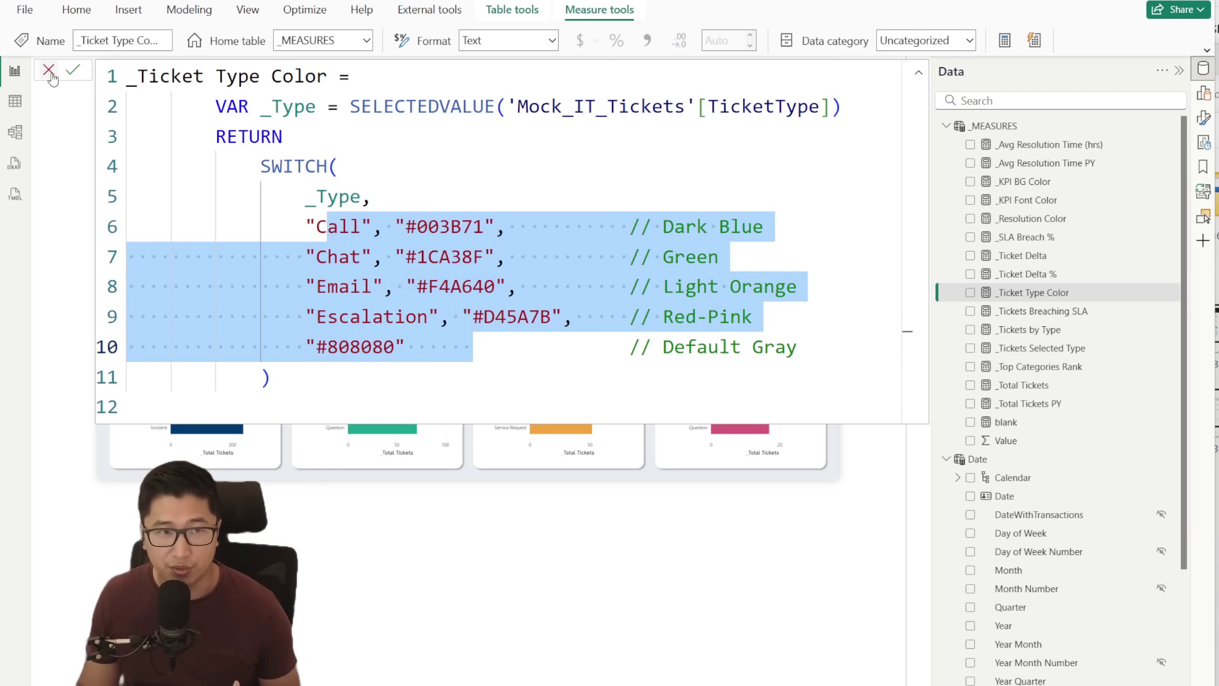
left_click(613, 535)
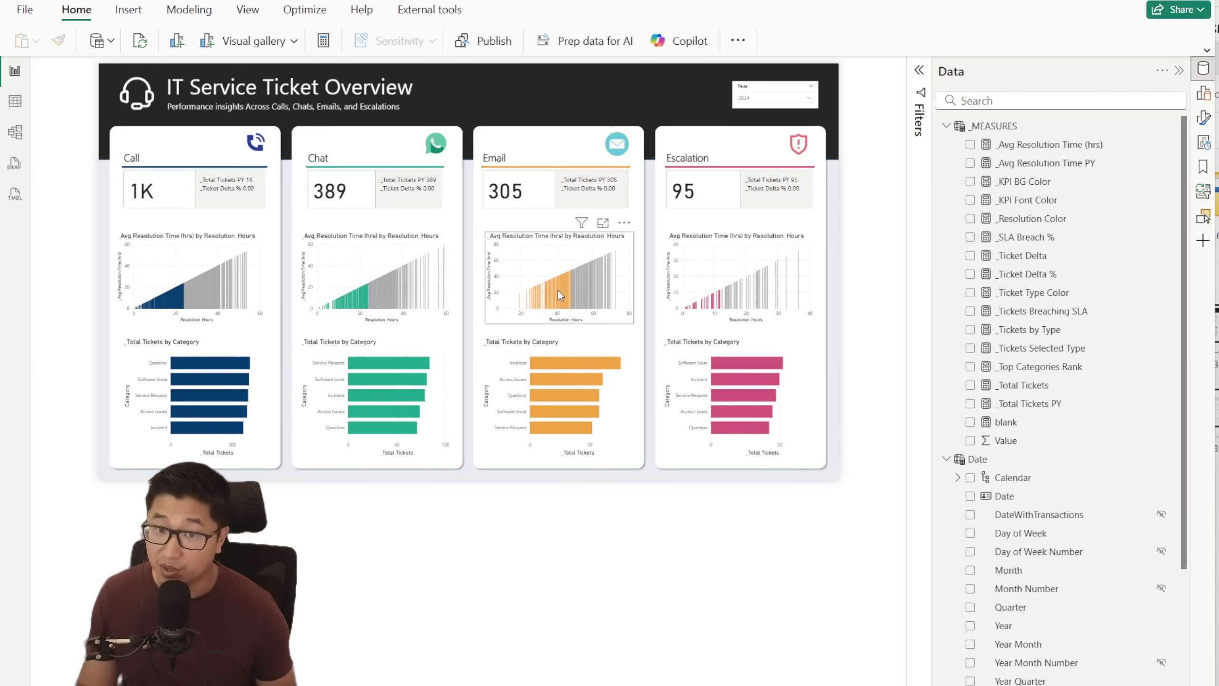
- Change the Email color in _Ticket Type Color from #F4A640 to "lightblue" and commit
left_click(1083, 294)
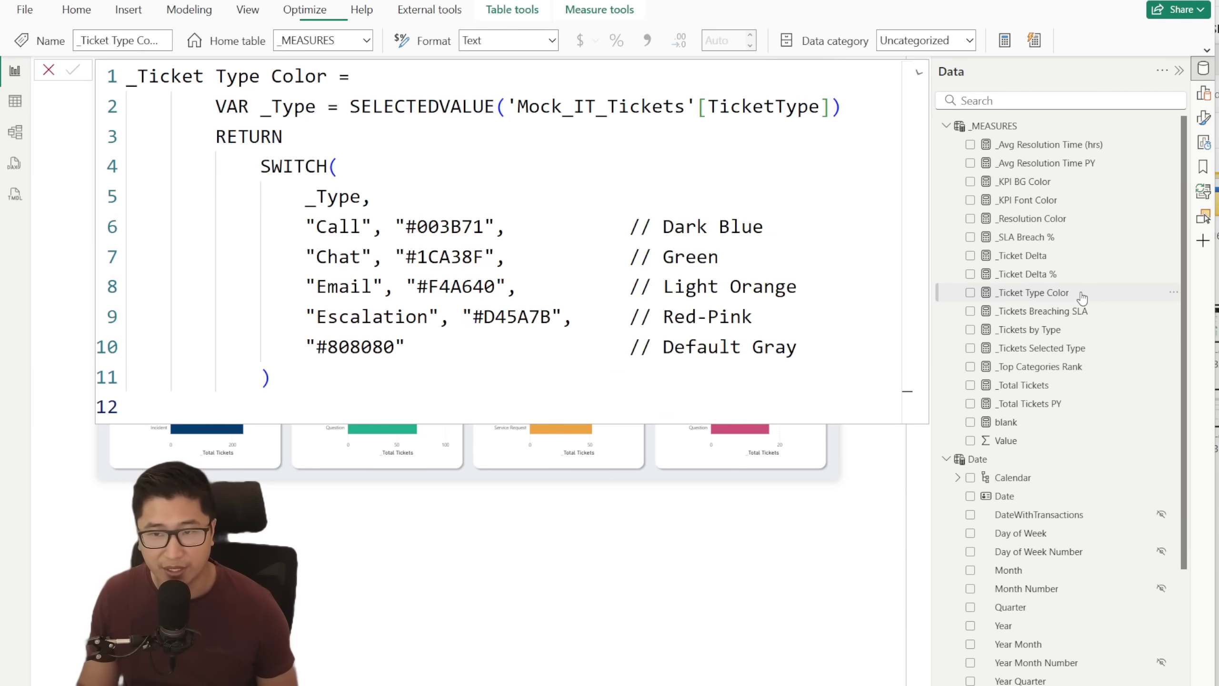
left_click_drag(412, 285, 506, 282)
key("BackSpace")
type("\"lightblue\"")
left_click(73, 72)
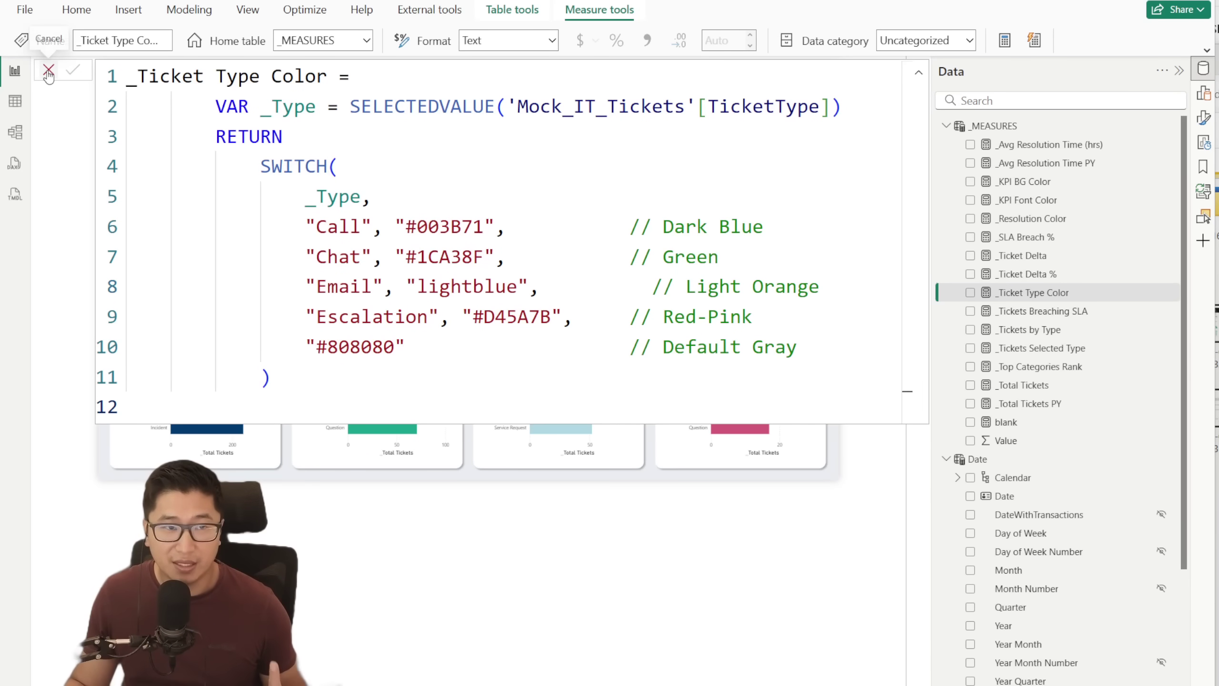